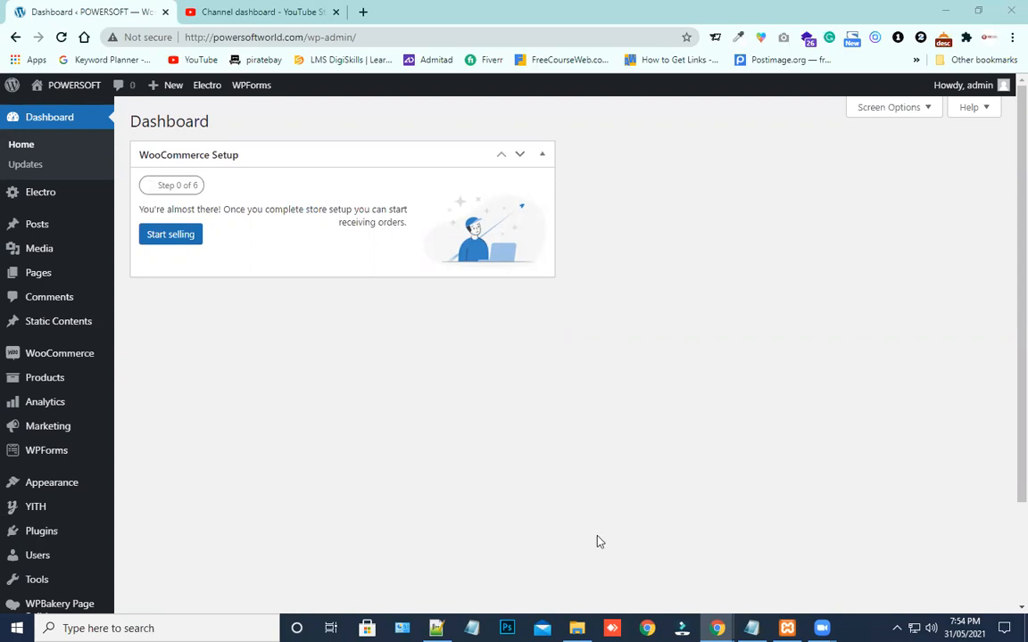
- Open the POWERSOFT store's front end in a new browser tab and switch to it
right_click(54, 92)
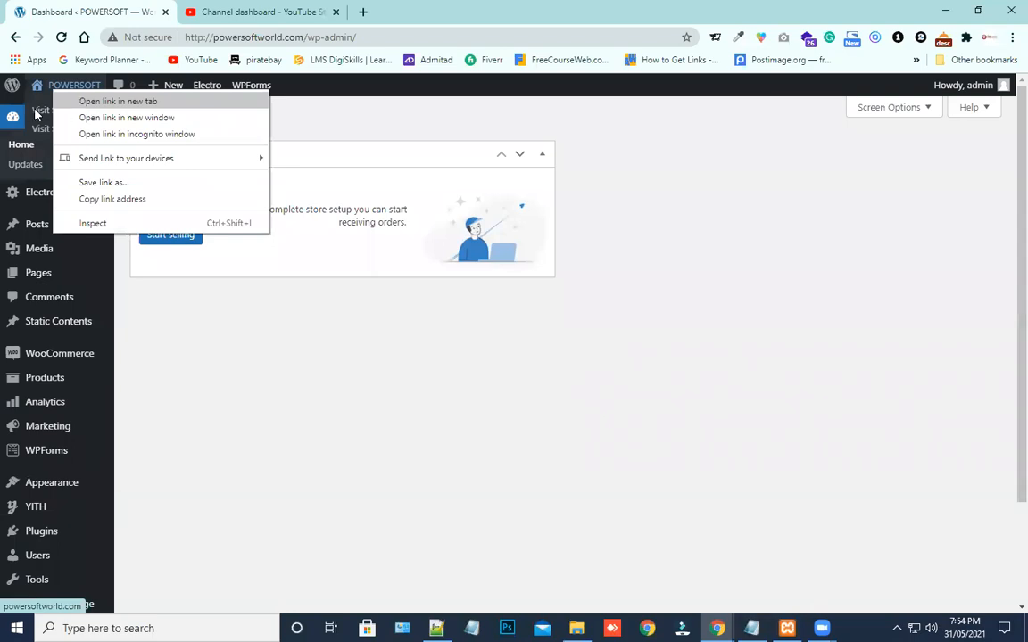
right_click(36, 110)
left_click(68, 118)
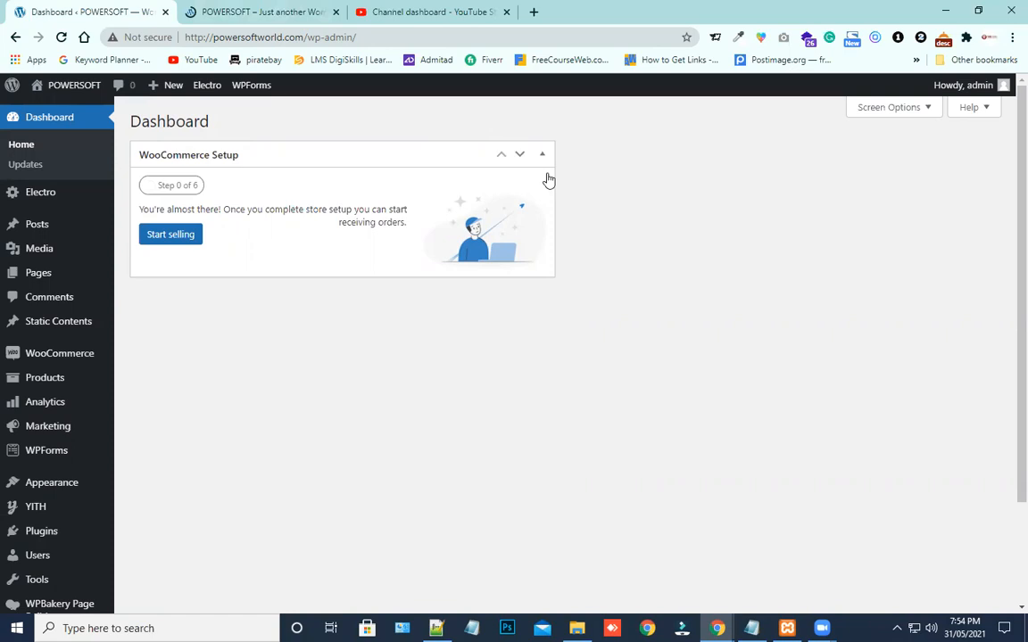
left_click(267, 13)
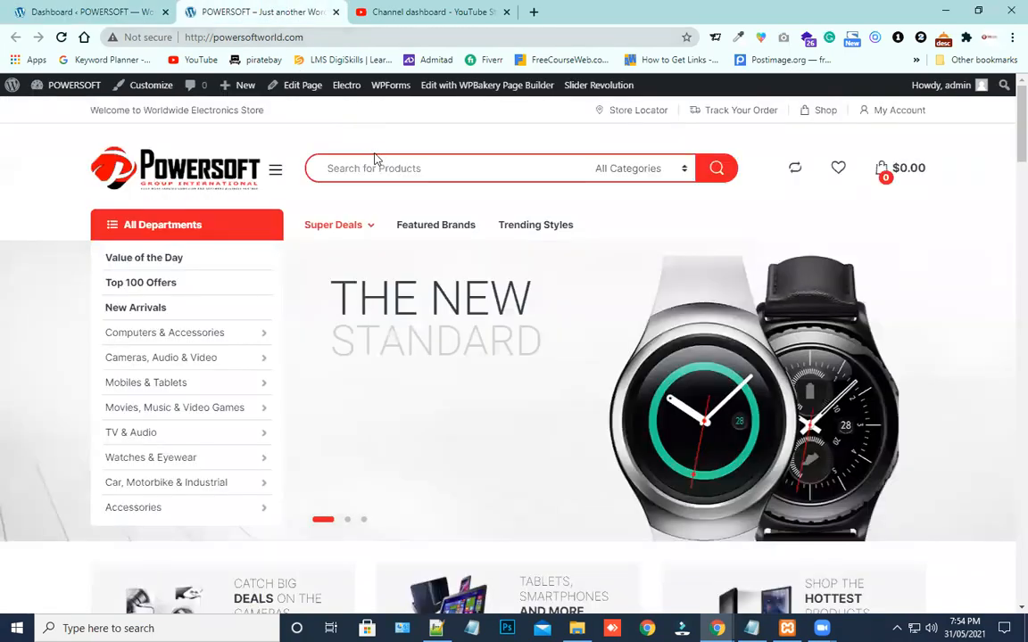
- Open the product page of the special offer Game Console Controller + USB 3.0 Cable from the storefront
left_click(116, 20)
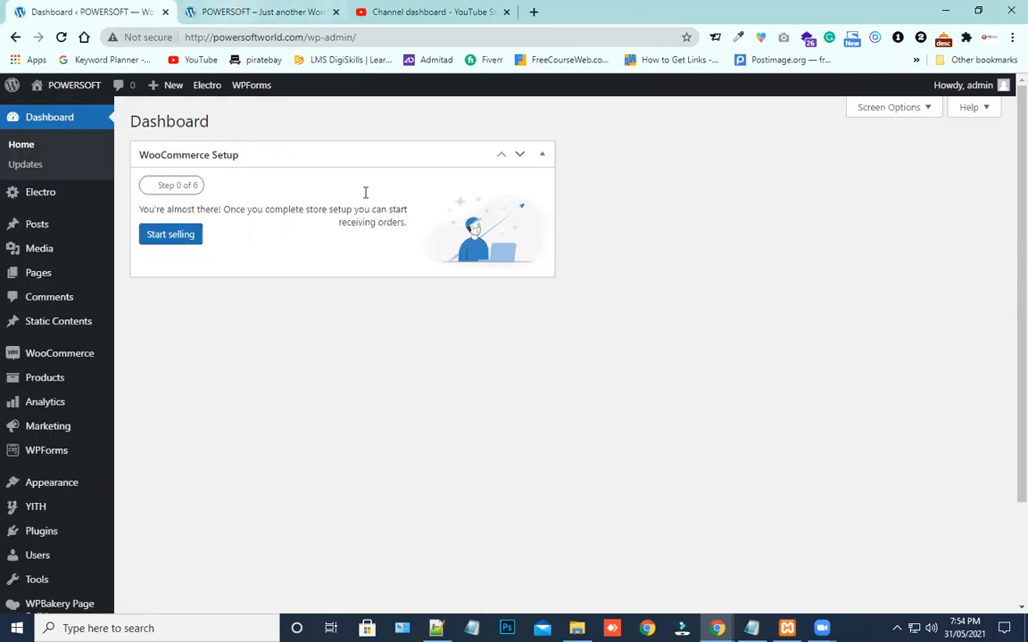
key("ctrl+Tab")
scroll(330, 290, "down", 5)
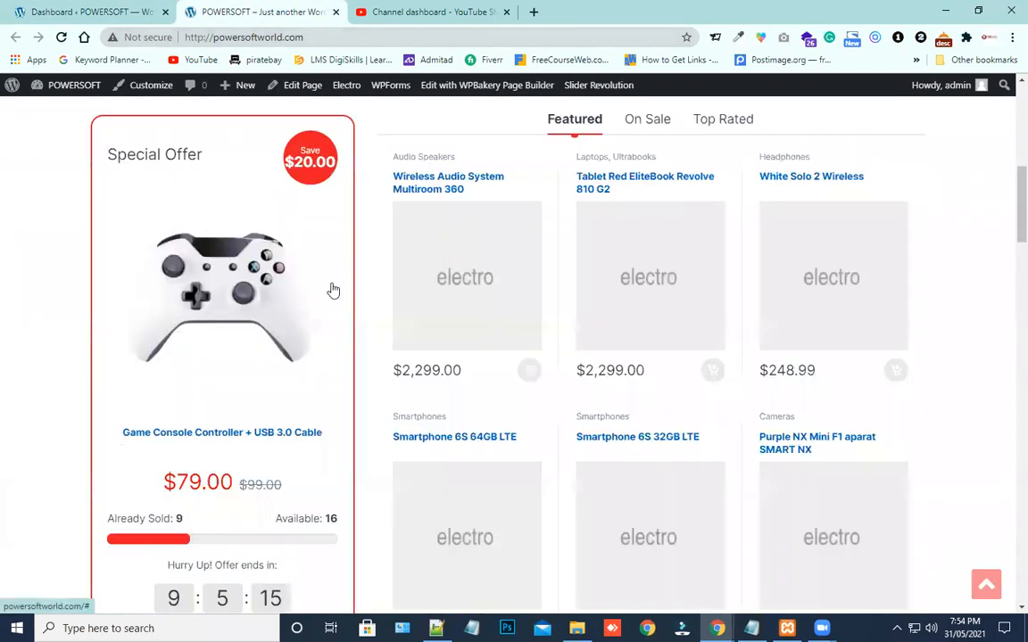
left_click(308, 436)
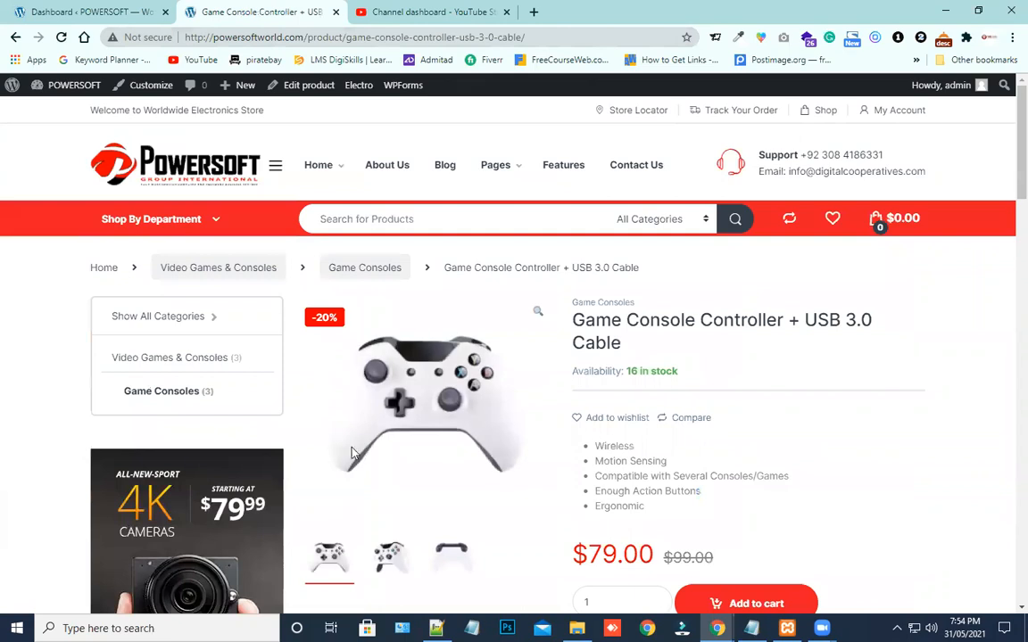
- Examine the controller's product page, including its availability, feature list, price and accessories section
left_click_drag(684, 374, 640, 370)
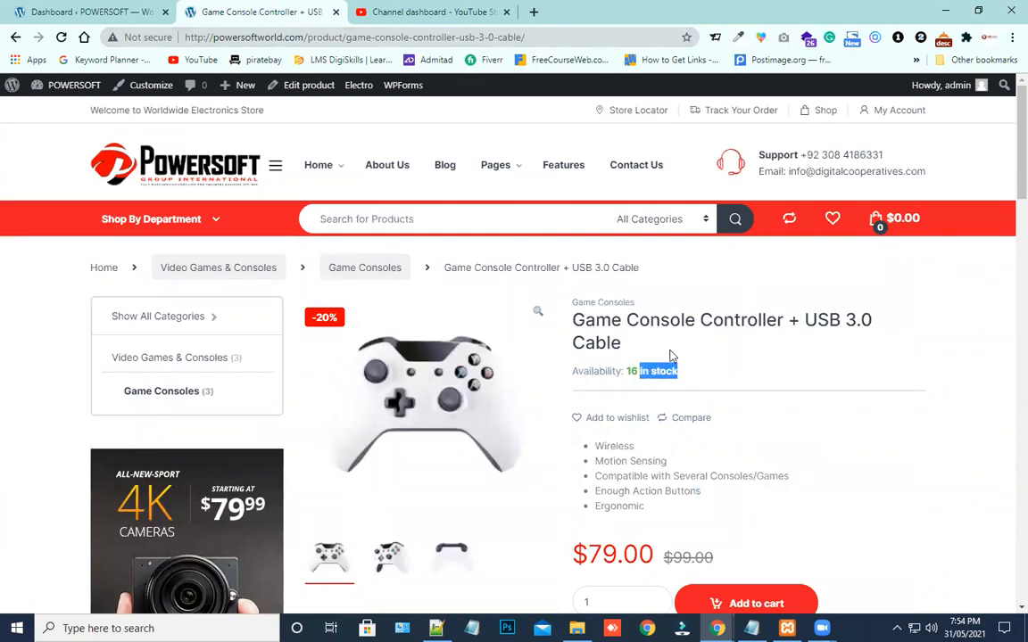
scroll(671, 355, "down", 1)
scroll(672, 351, "down", 2)
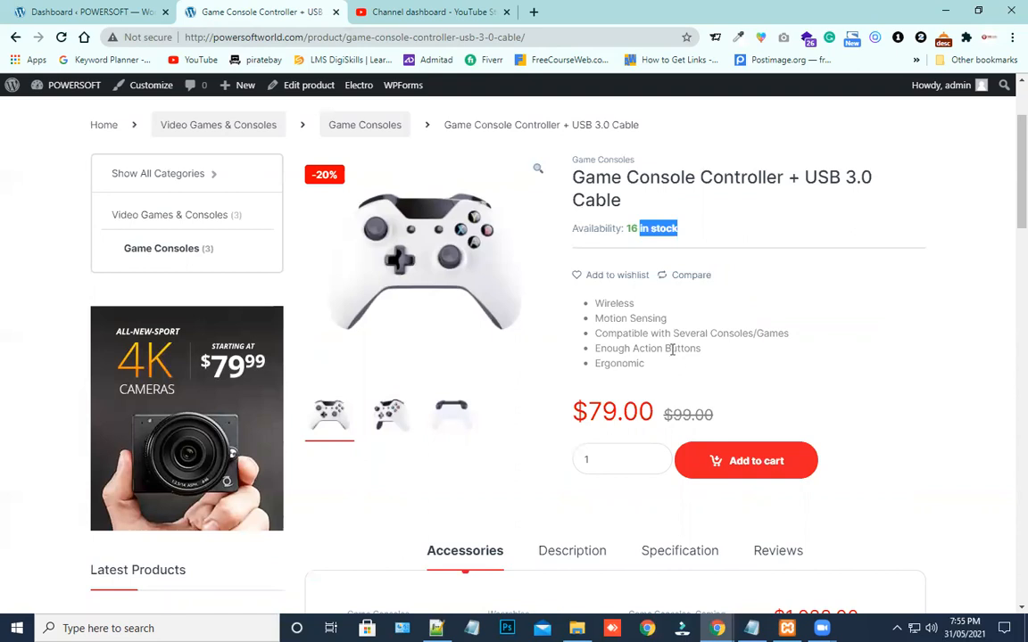
scroll(682, 386, "down", 1)
scroll(683, 385, "down", 3)
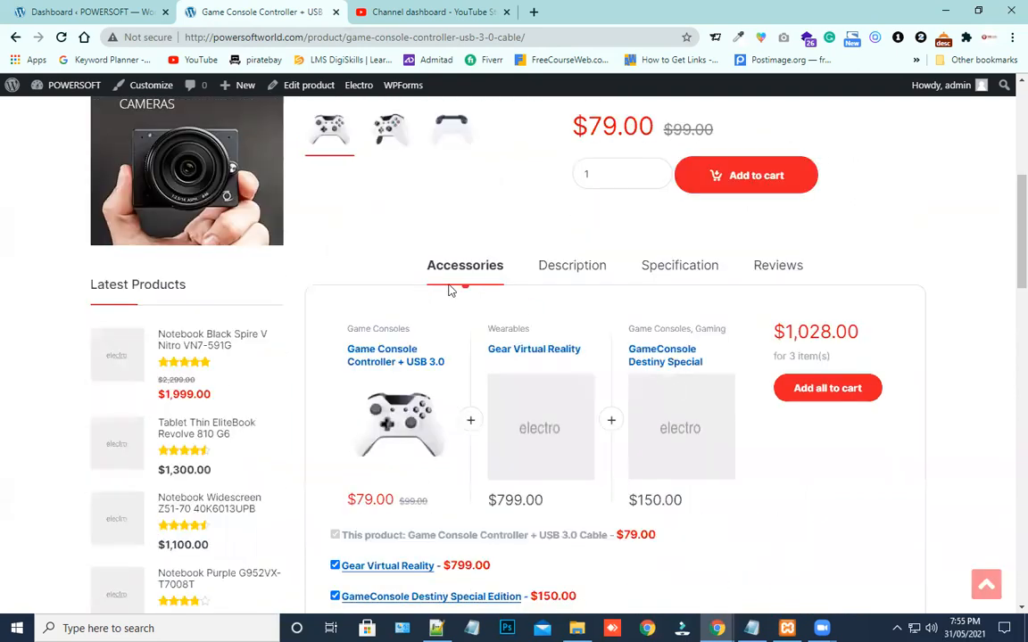
scroll(393, 248, "up", 3)
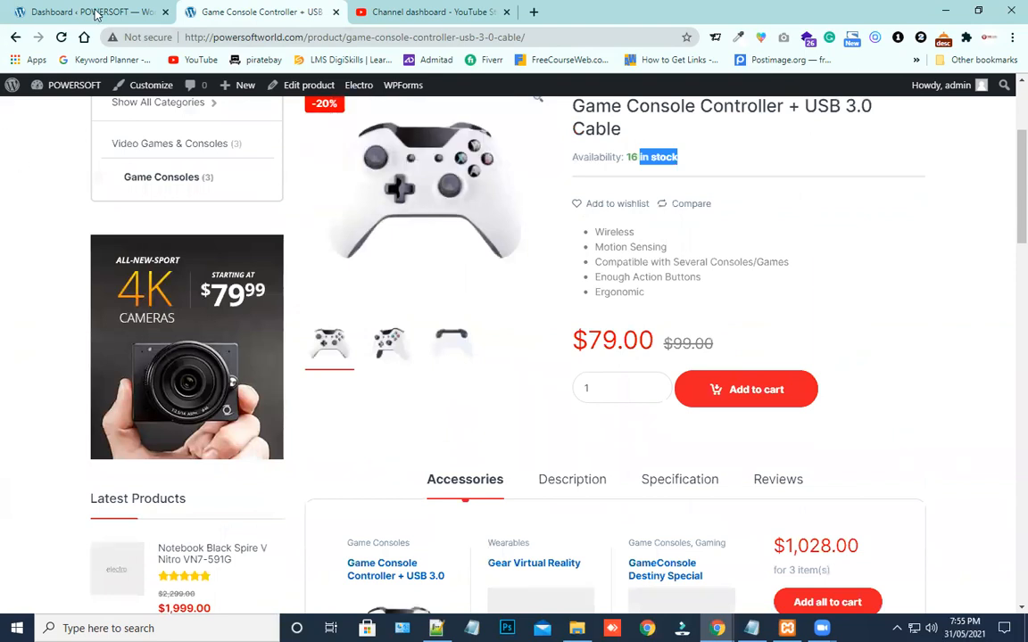
left_click(92, 12)
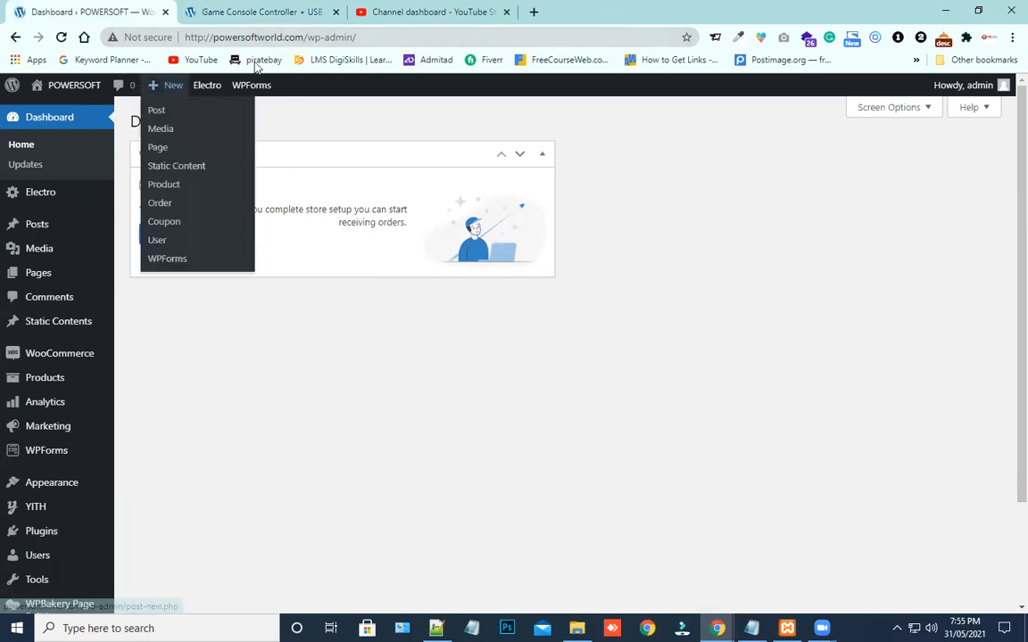
left_click(249, 9)
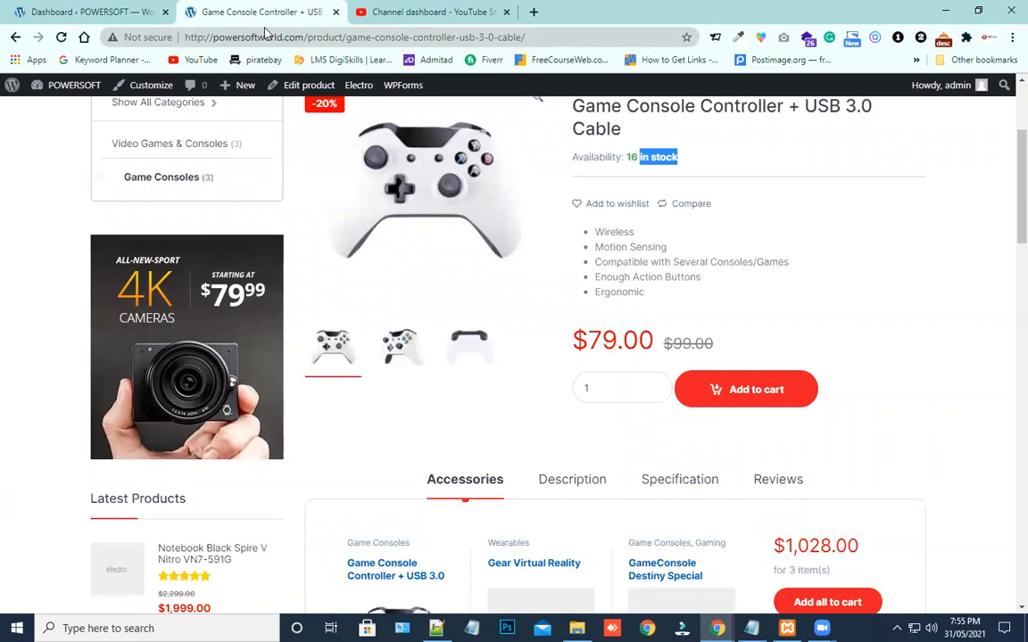
scroll(865, 344, "up", 2)
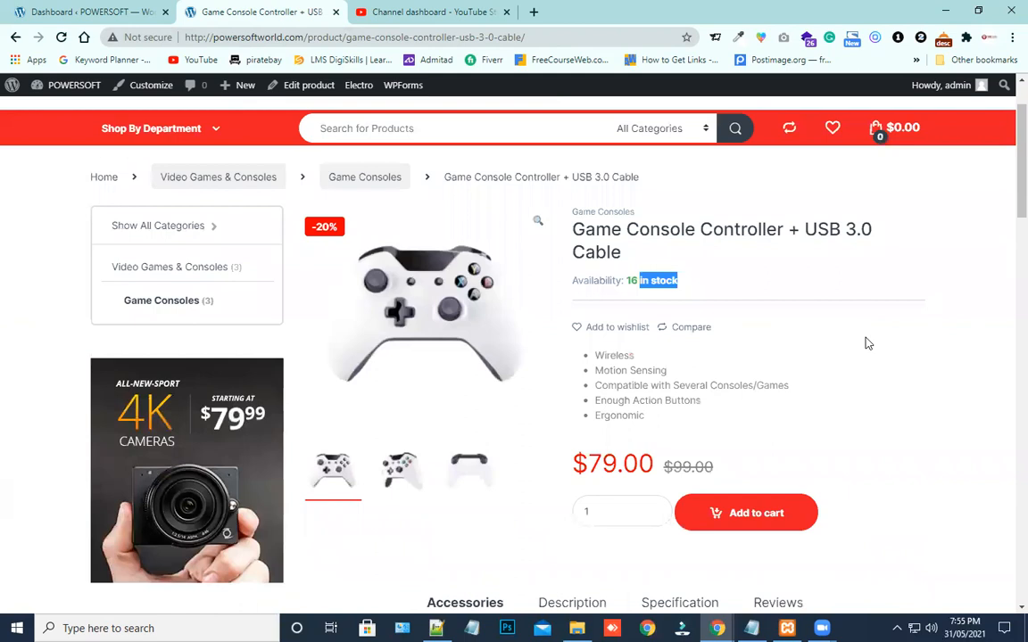
scroll(554, 348, "up", 1)
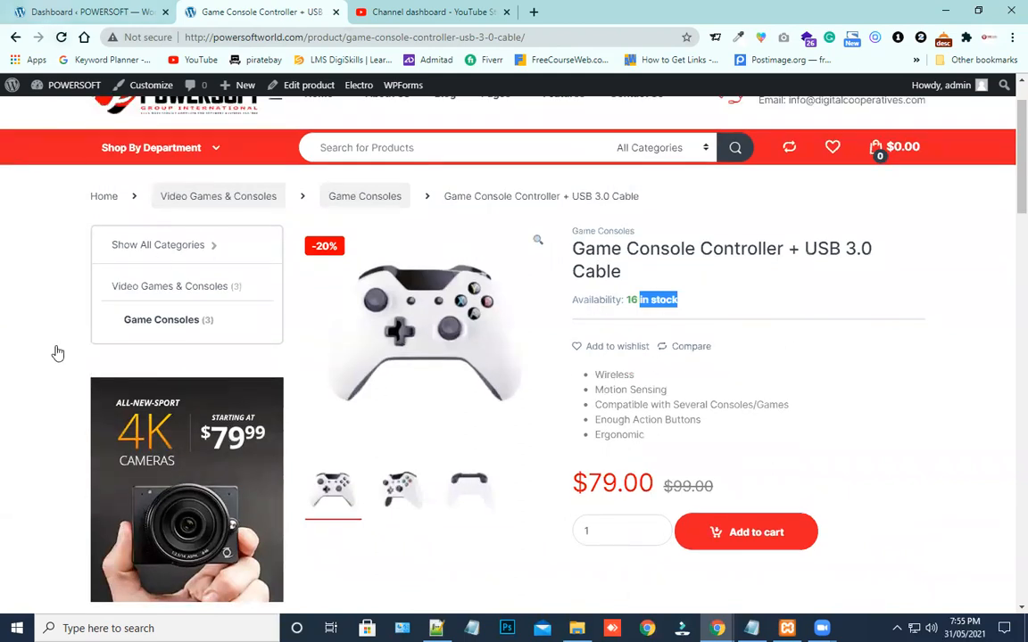
- Return to the site's admin dashboard and open the WooCommerce home page
left_click(89, 12)
scroll(98, 483, "down", 1)
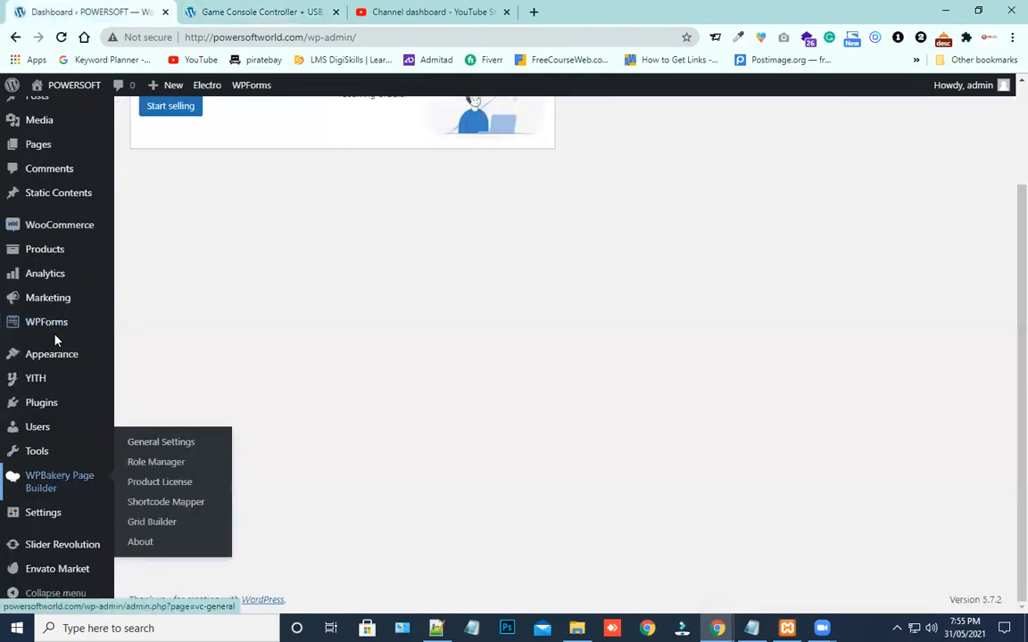
mouse_move(80, 228)
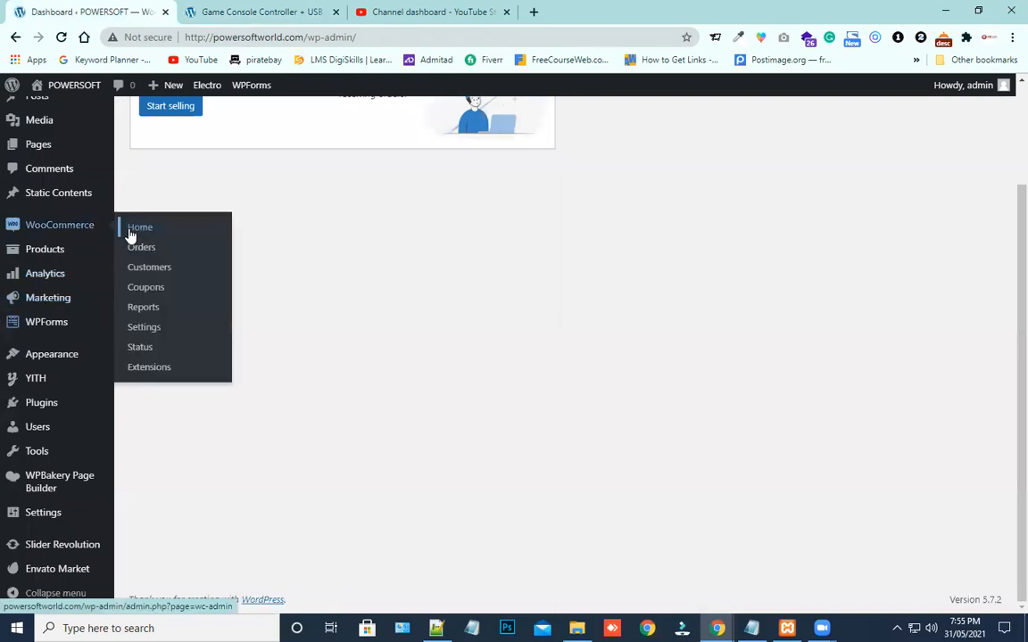
left_click(48, 234)
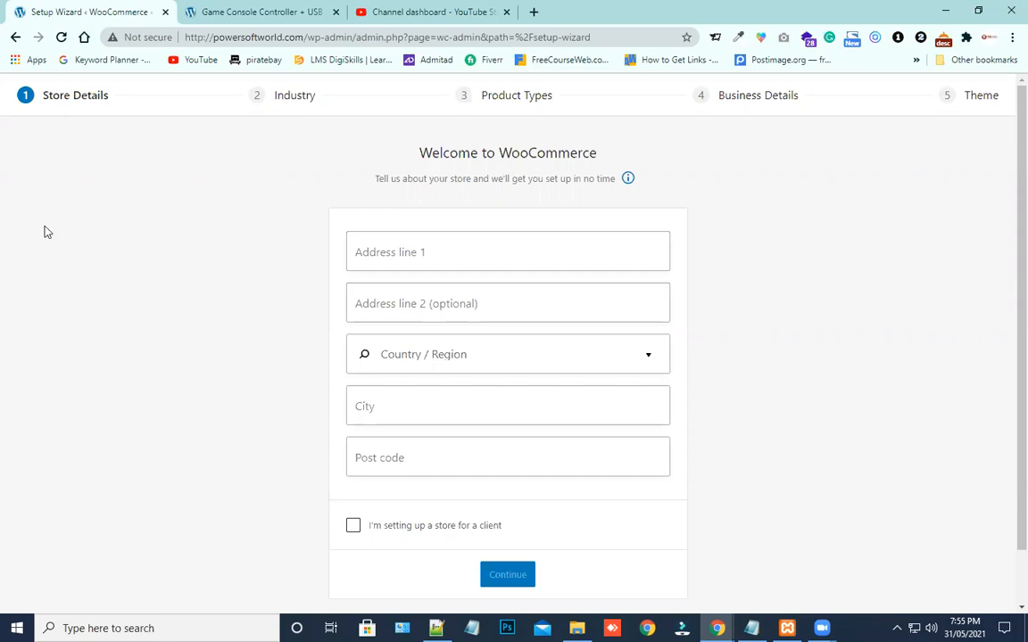
- Skip the setup wizard's store details, declining usage tracking, and dismiss the welcome introduction
scroll(335, 303, "down", 2)
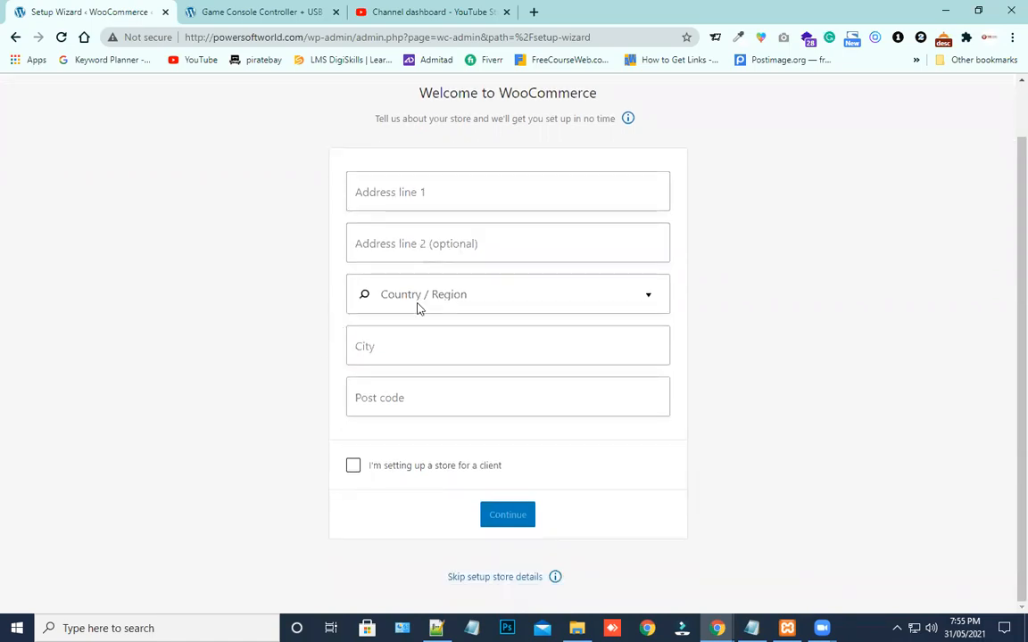
scroll(379, 272, "up", 2)
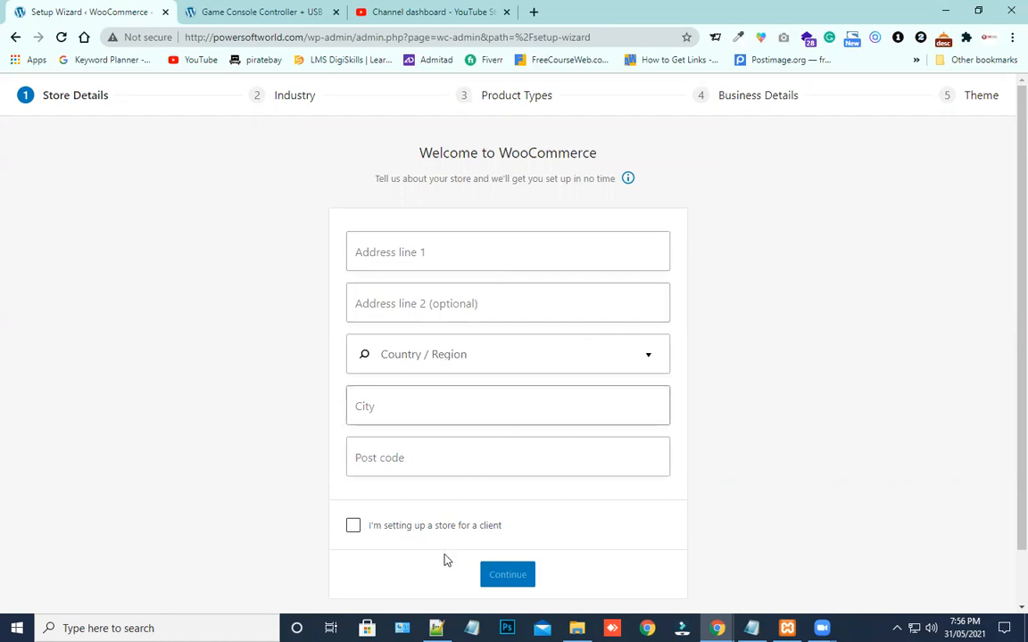
scroll(498, 391, "down", 1)
scroll(403, 253, "up", 1)
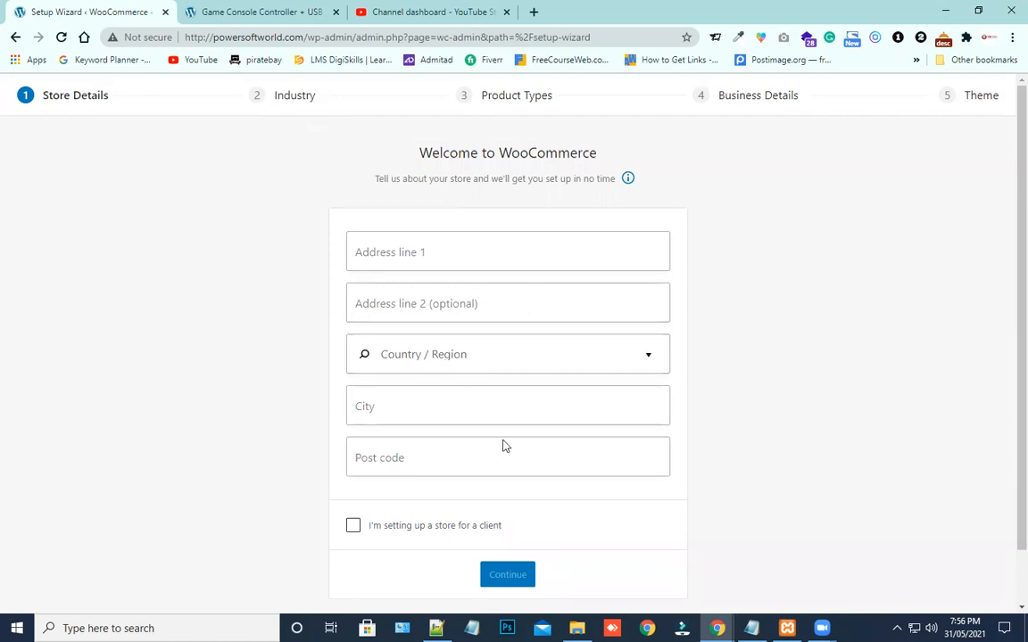
scroll(507, 508, "down", 1)
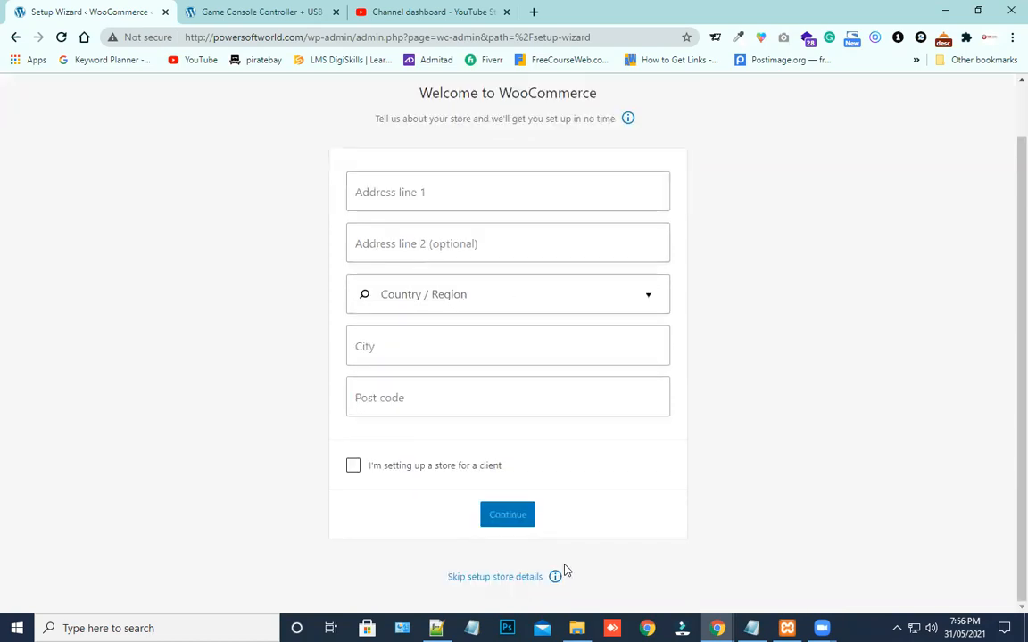
left_click(540, 577)
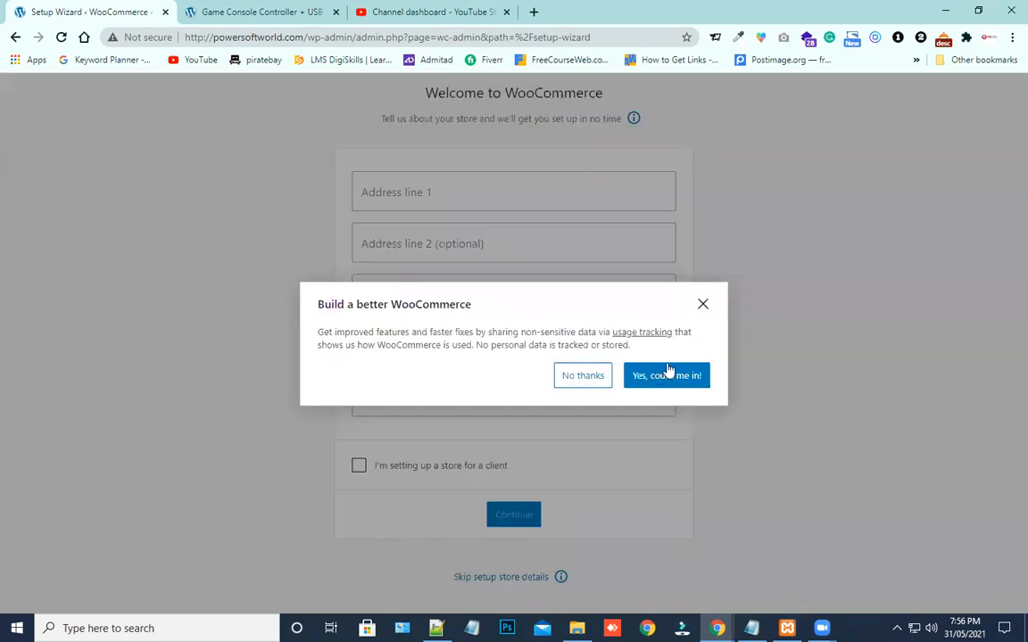
left_click(592, 379)
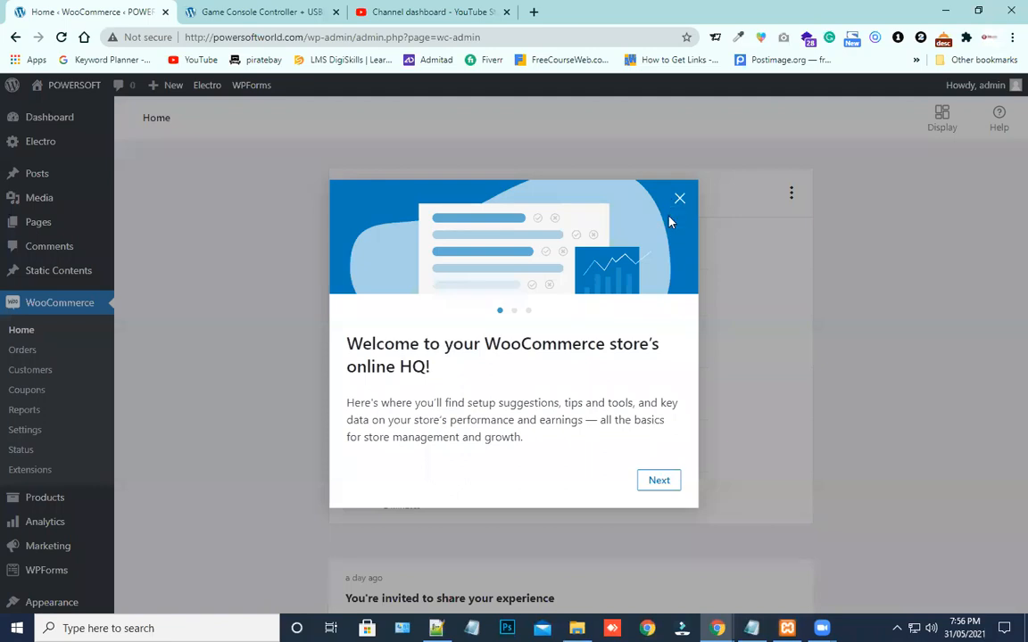
left_click(675, 202)
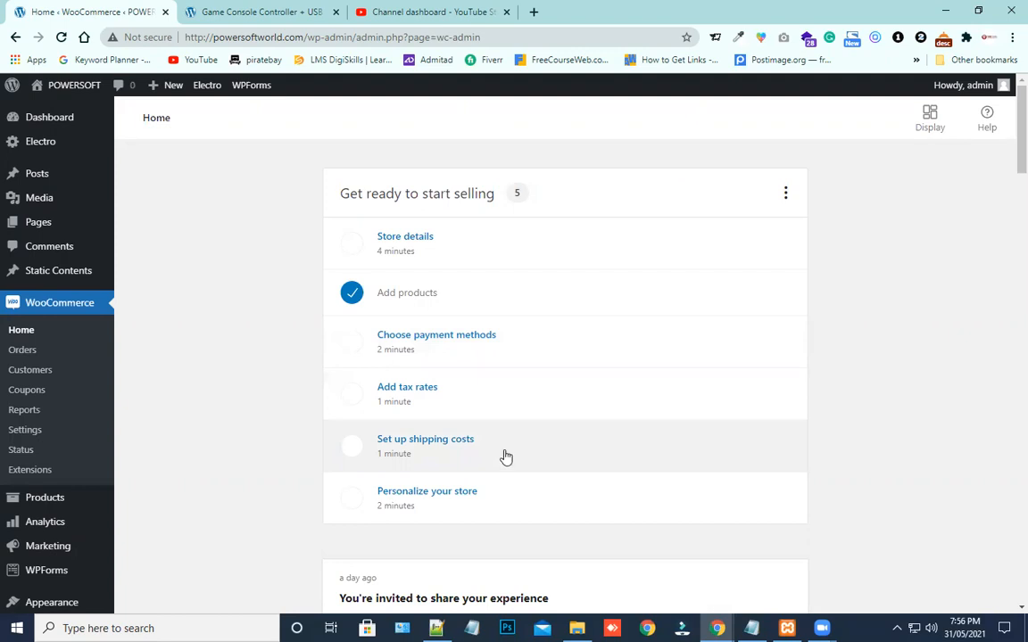
- Review the store setup checklist on the WooCommerce home page and open the WooCommerce general settings
scroll(503, 455, "down", 1)
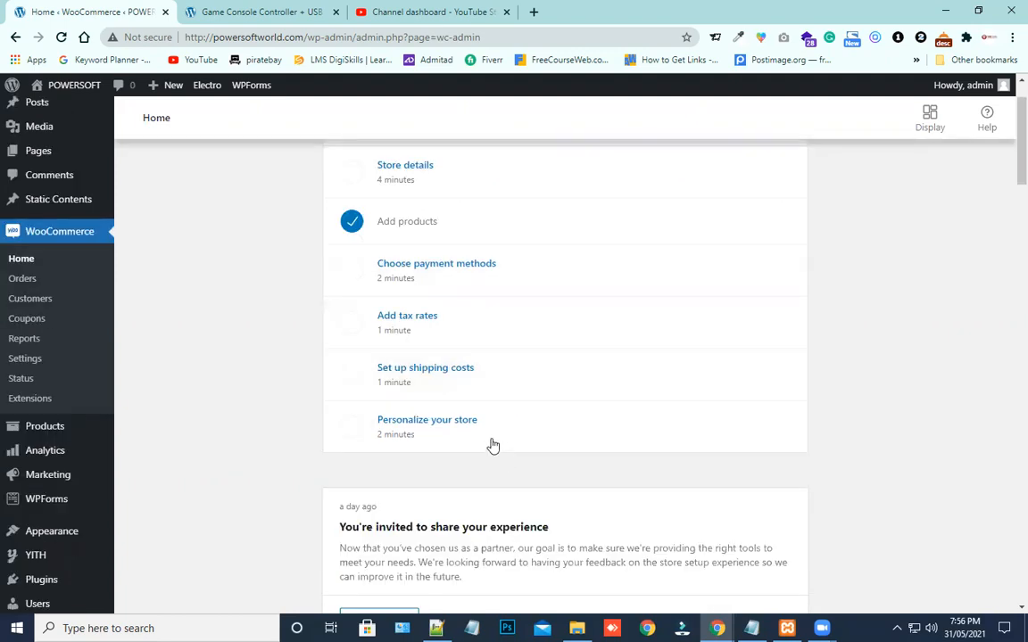
scroll(491, 444, "down", 3)
scroll(494, 444, "down", 1)
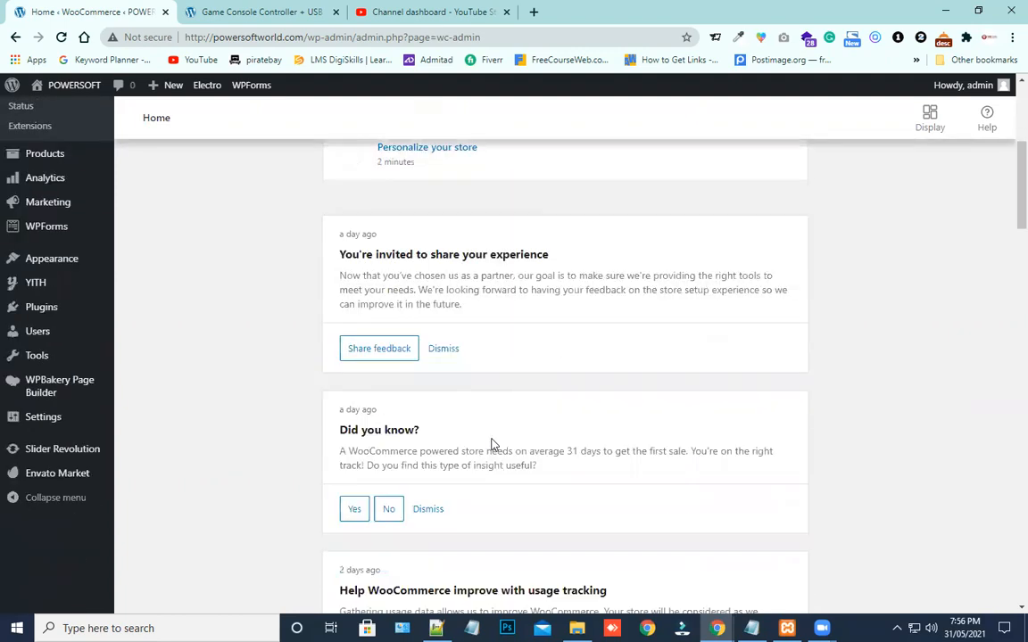
scroll(492, 445, "up", 2)
scroll(491, 444, "up", 3)
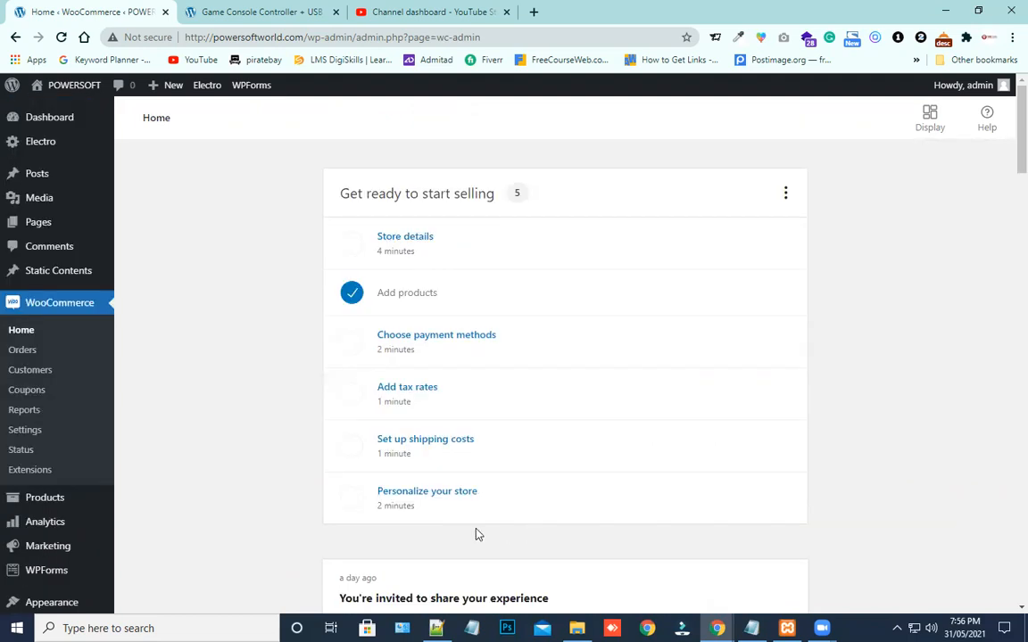
left_click(26, 431)
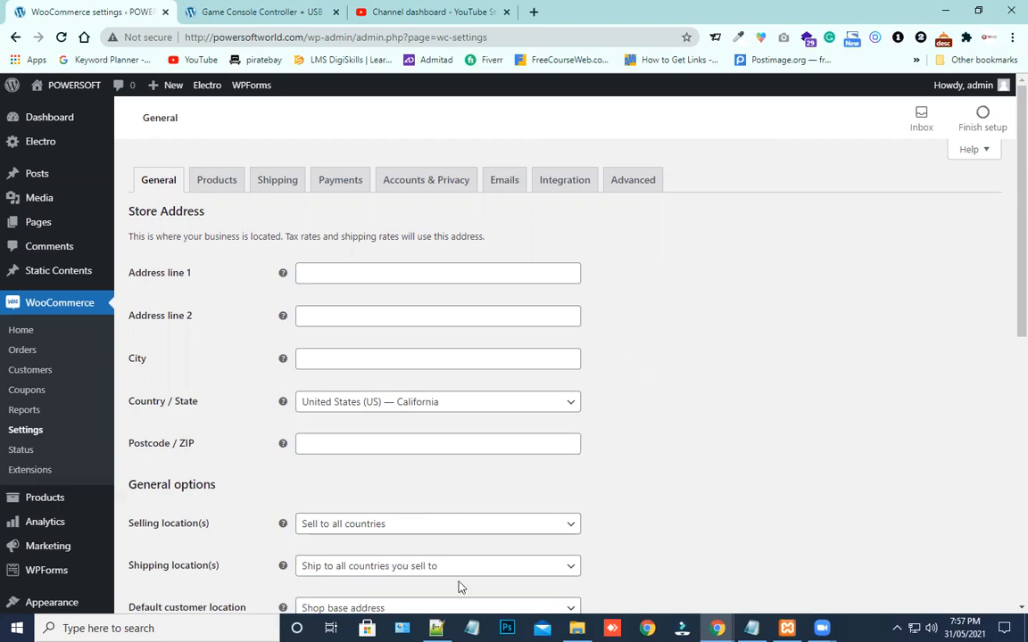
- Enter the store's street address in address line 1, leaving address line 2 empty
left_click(363, 279)
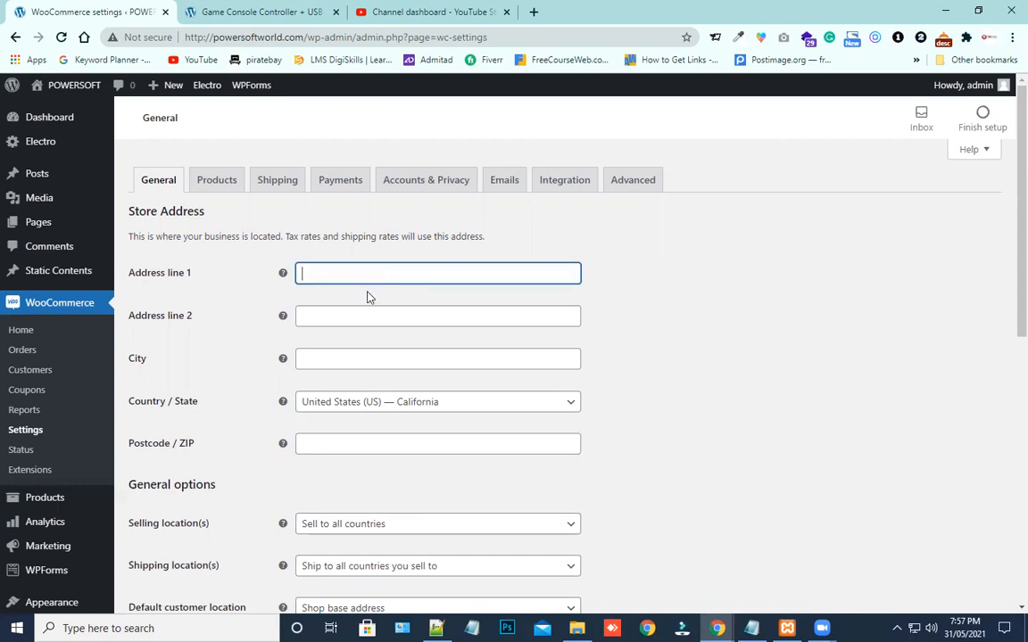
type("Street 20")
key("Tab")
key("Tab")
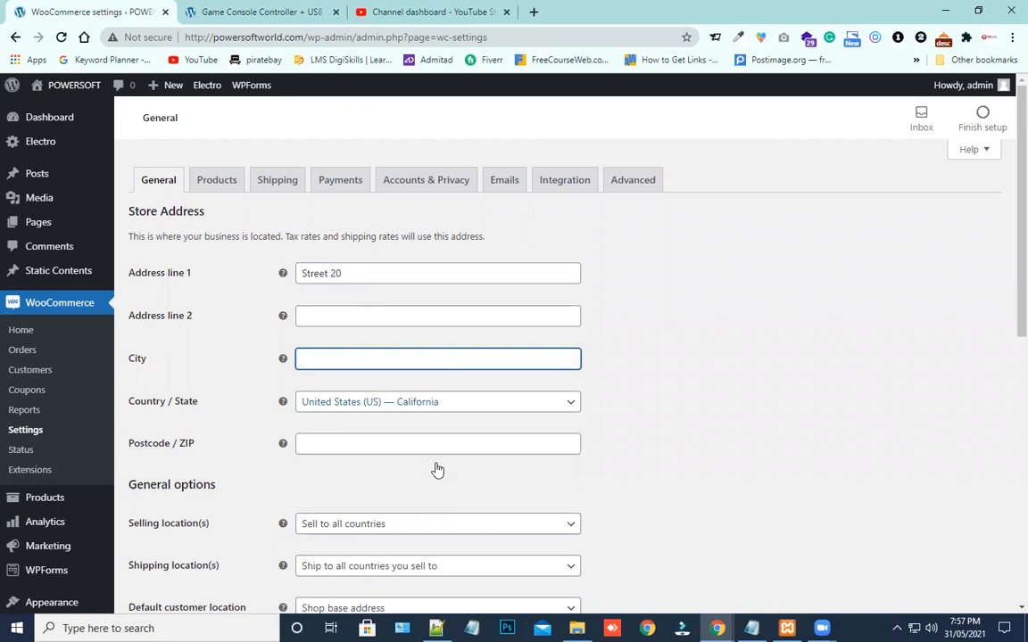
- Set the store's country/state to Canada — Alberta and enter Alberta as the city
left_click(397, 404)
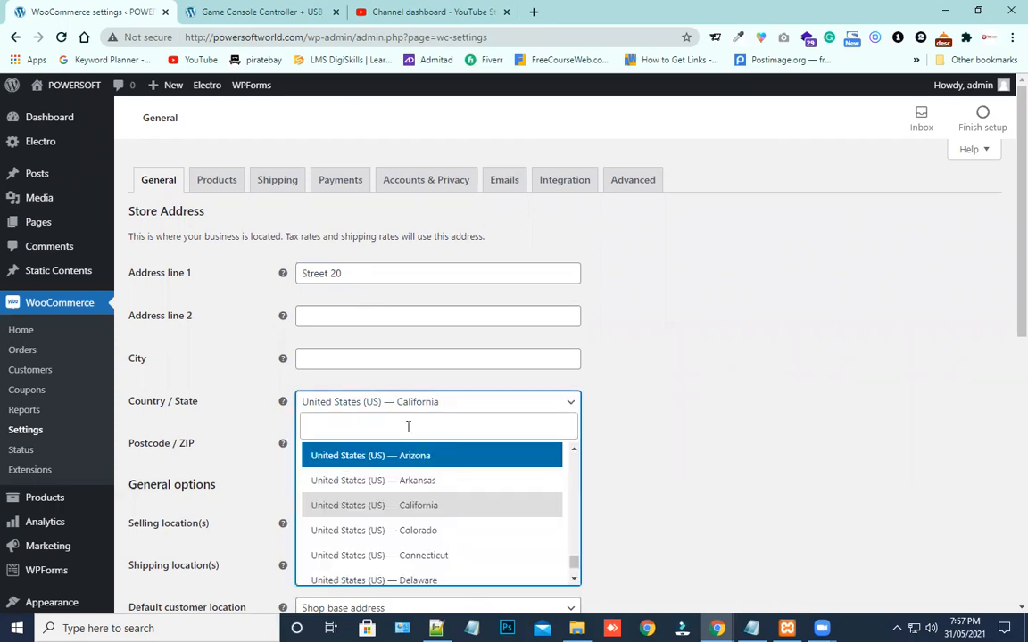
type("cana")
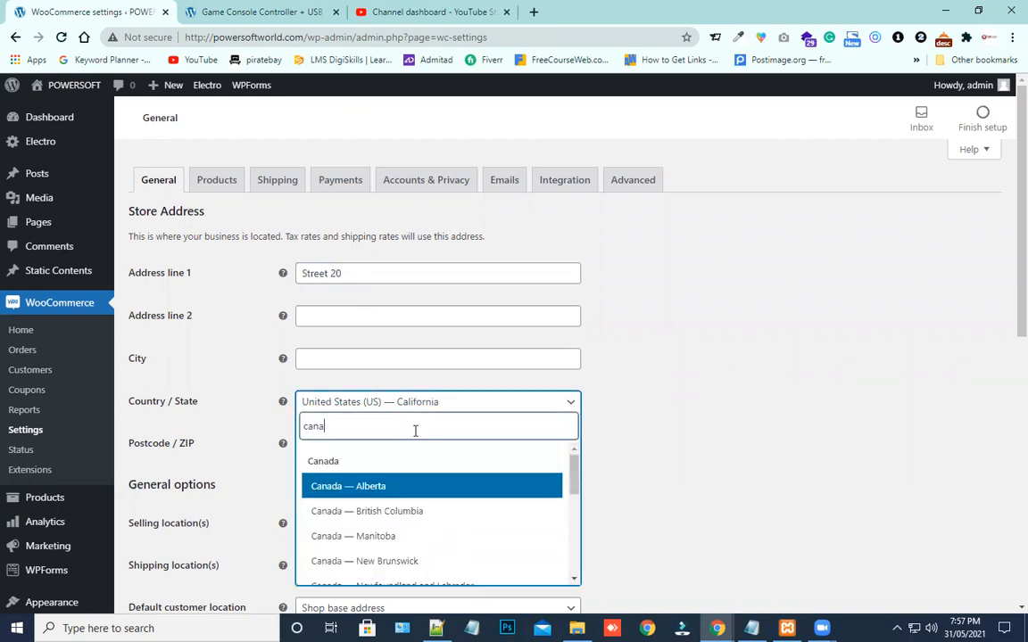
left_click(422, 496)
left_click(332, 361)
type("Alberta")
- Save the general store settings with the postcode left empty
scroll(326, 303, "down", 2)
left_click(326, 302)
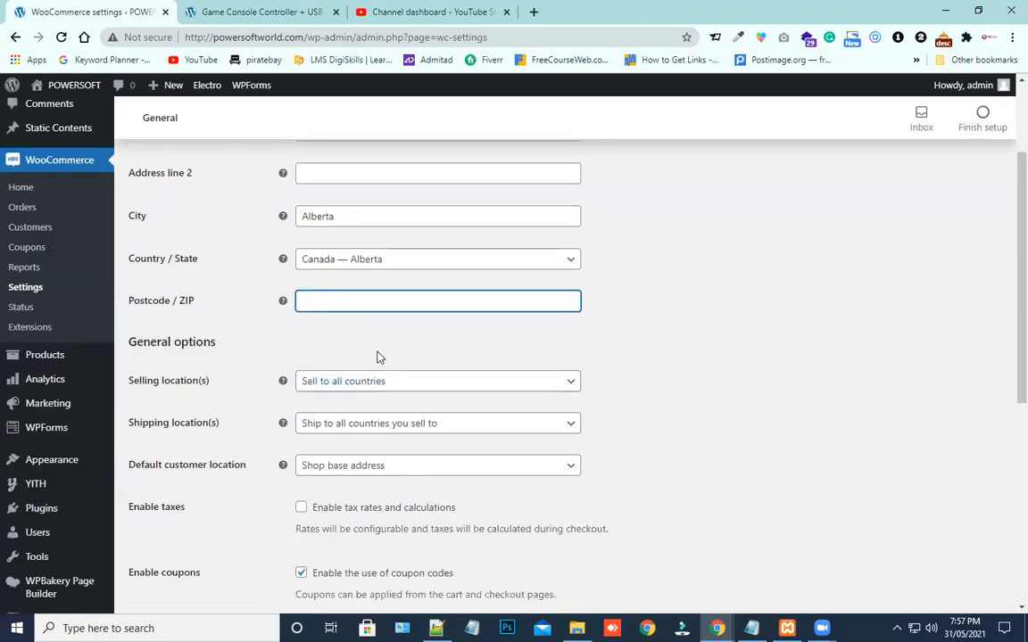
scroll(378, 358, "down", 2)
scroll(379, 358, "down", 3)
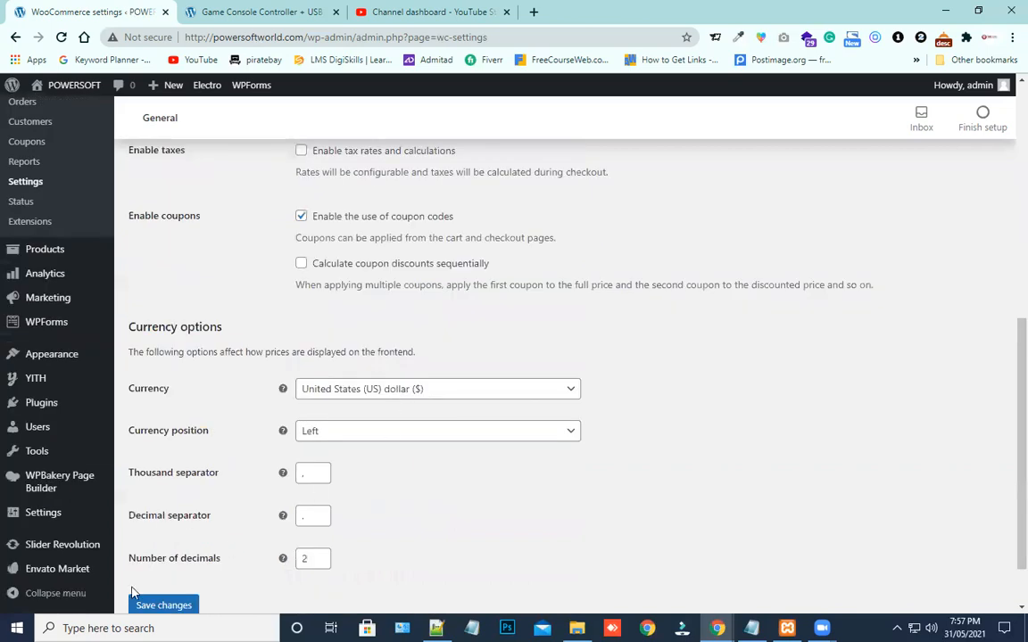
scroll(152, 550, "down", 1)
left_click(163, 539)
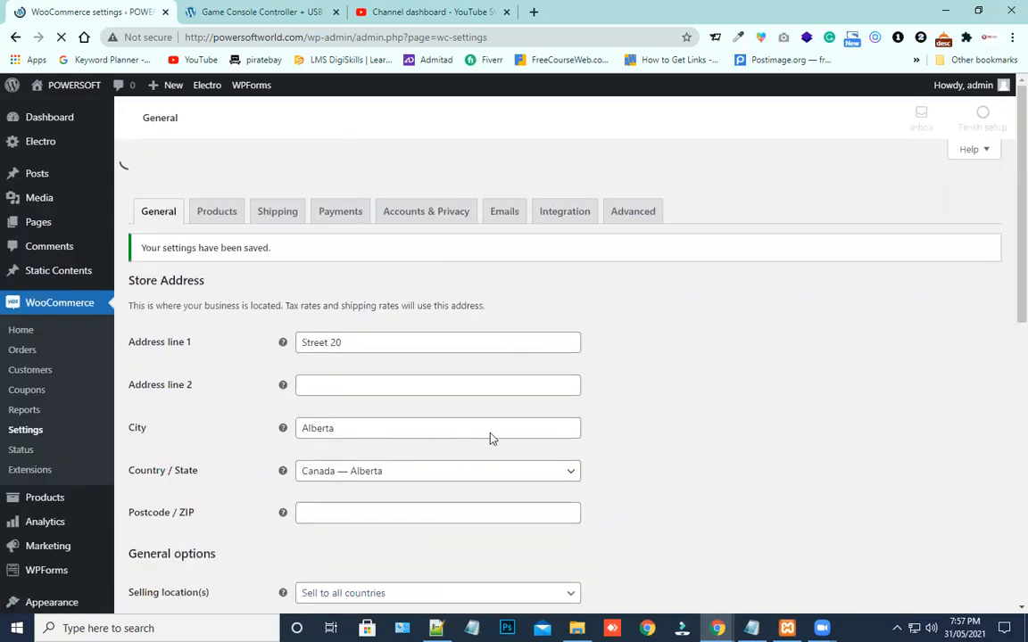
- Review the currency options in the general store settings, keeping United States (US) dollar ($) as the currency
scroll(699, 468, "down", 5)
scroll(700, 468, "down", 3)
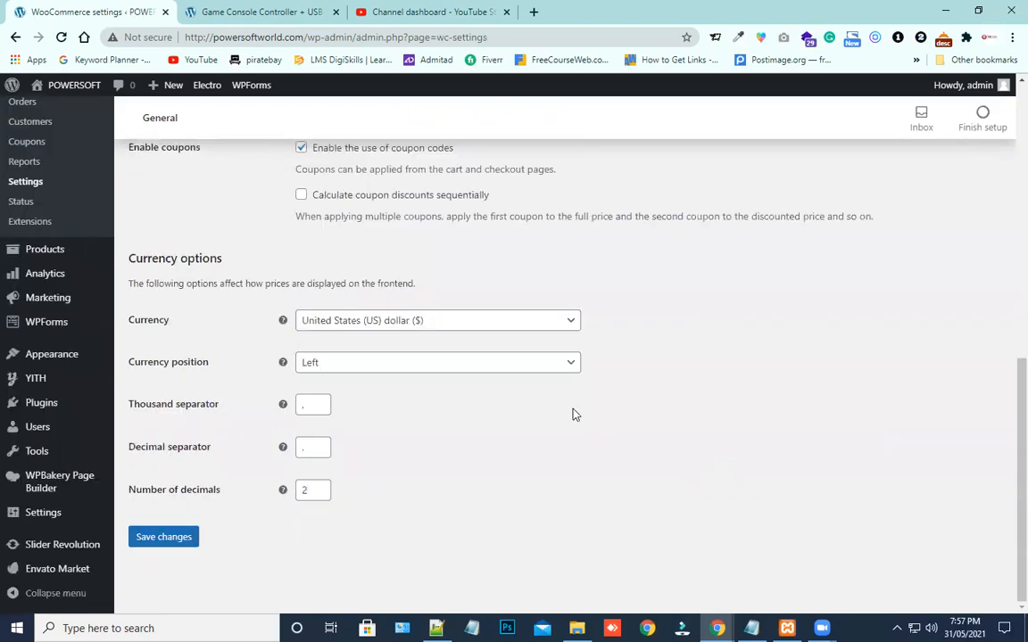
left_click(341, 332)
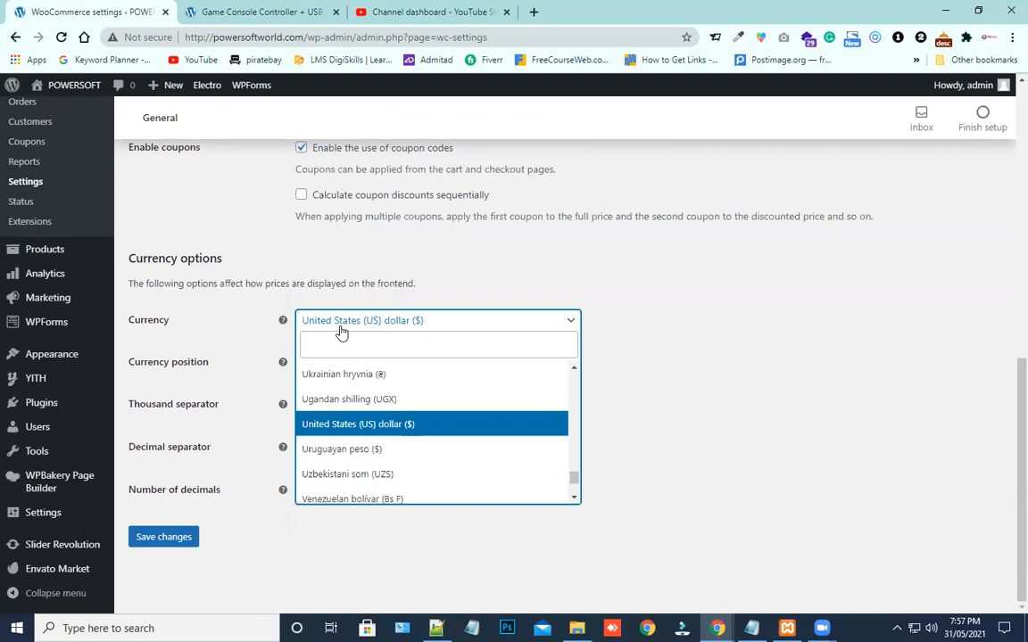
left_click(647, 313)
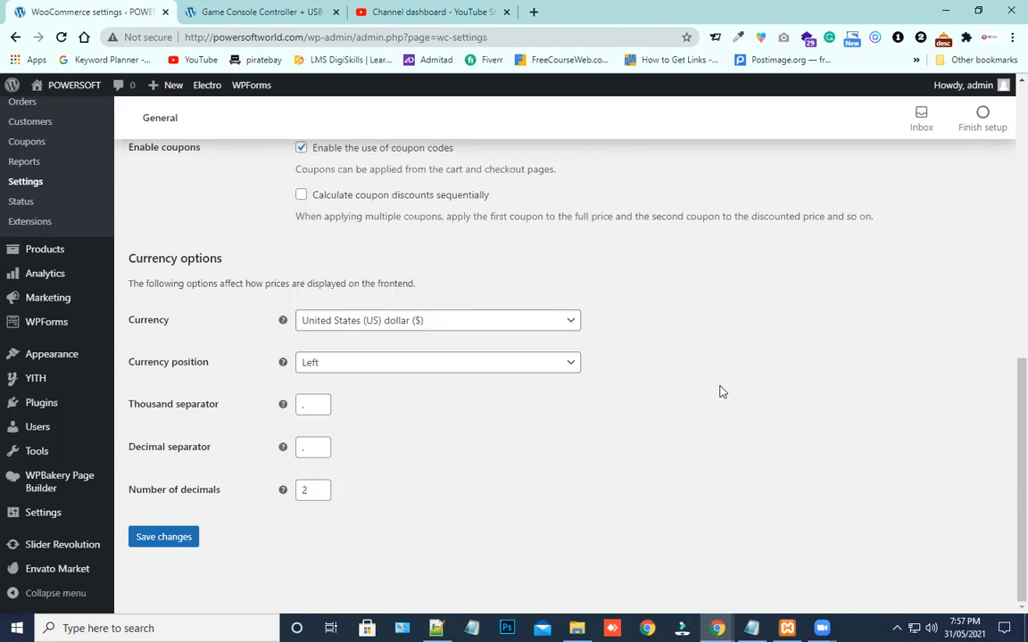
scroll(722, 393, "up", 1)
scroll(722, 389, "up", 3)
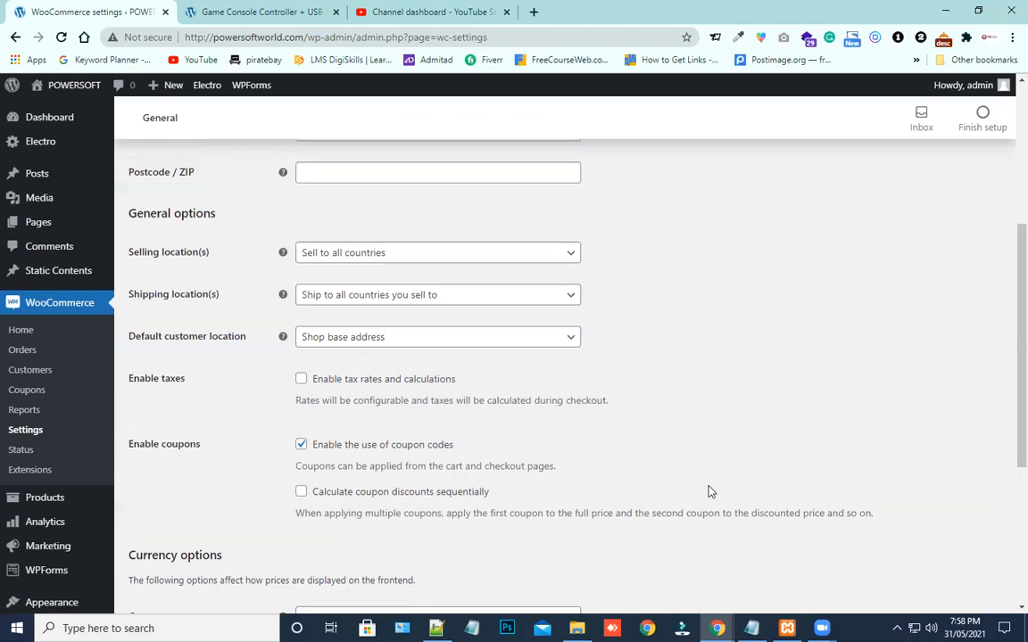
scroll(696, 480, "up", 4)
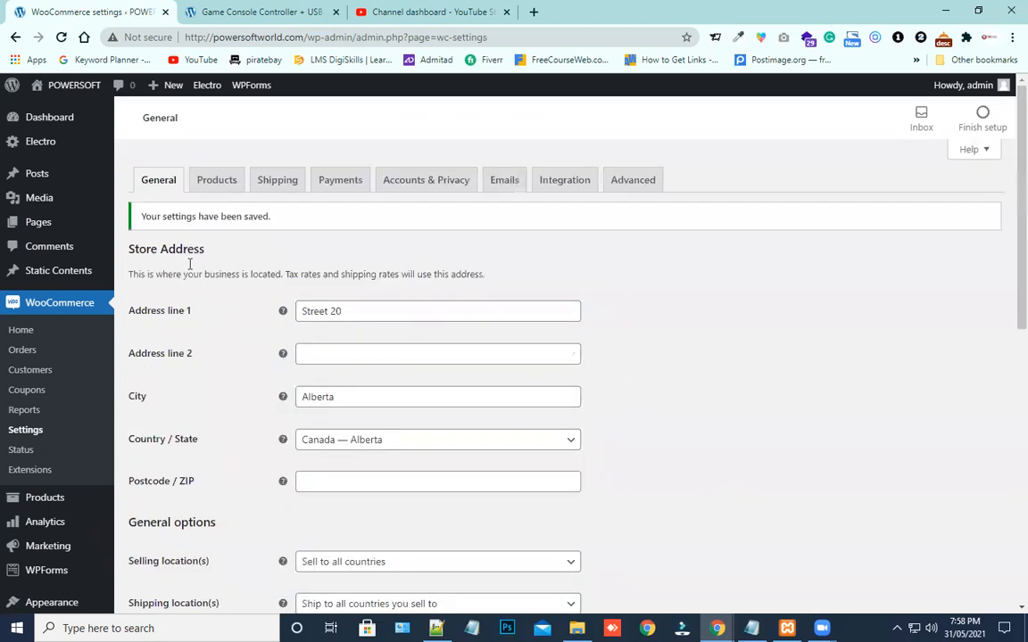
- Open the WooCommerce product settings and load the storefront's /shop/ page to look over its product listings
left_click(224, 185)
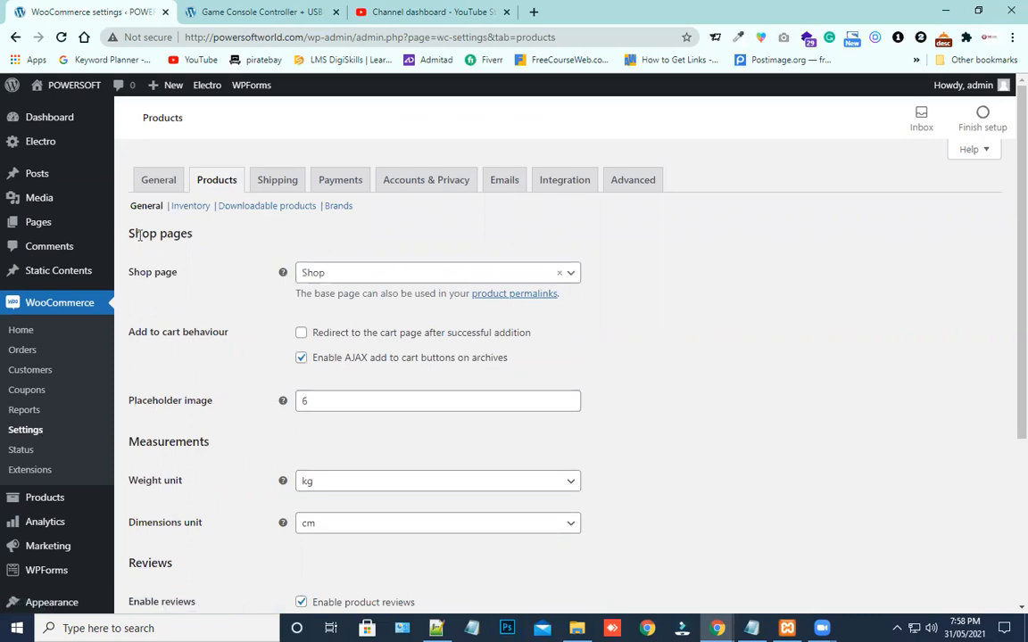
left_click(234, 12)
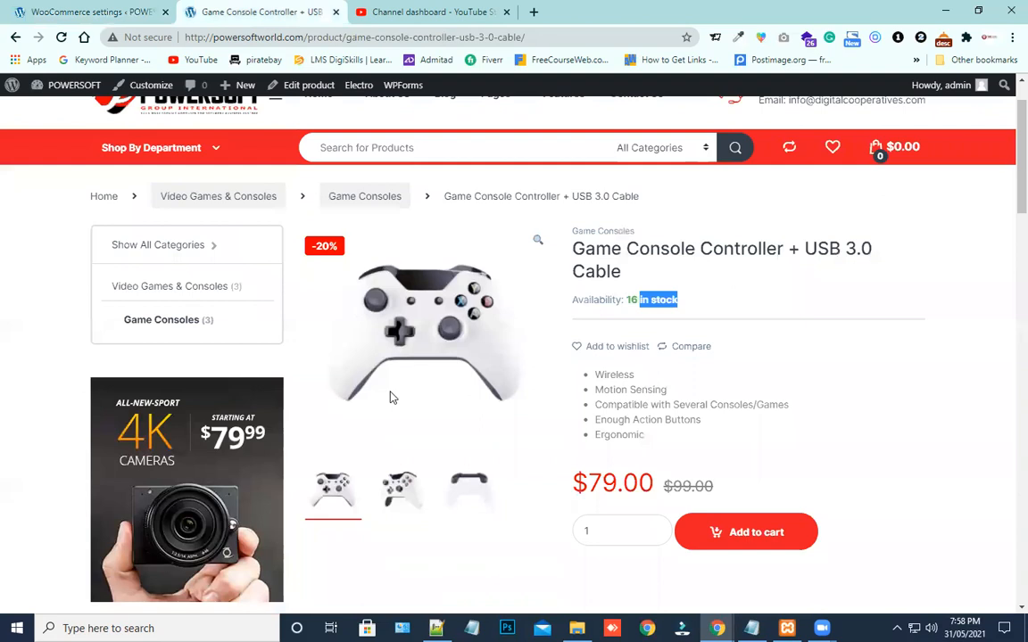
scroll(390, 397, "up", 2)
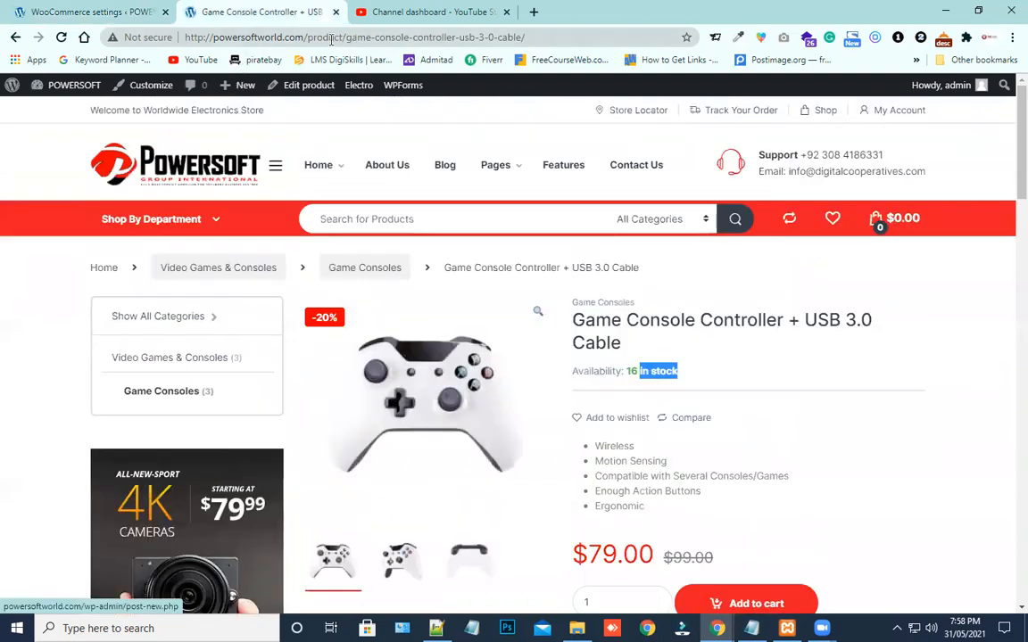
left_click_drag(306, 38, 568, 39)
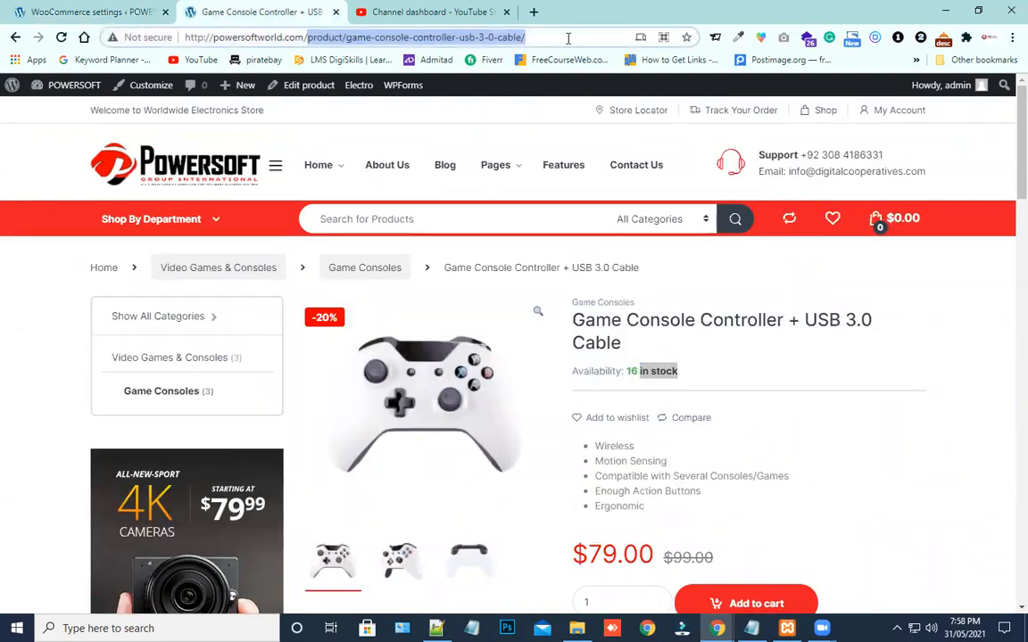
key("BackSpace")
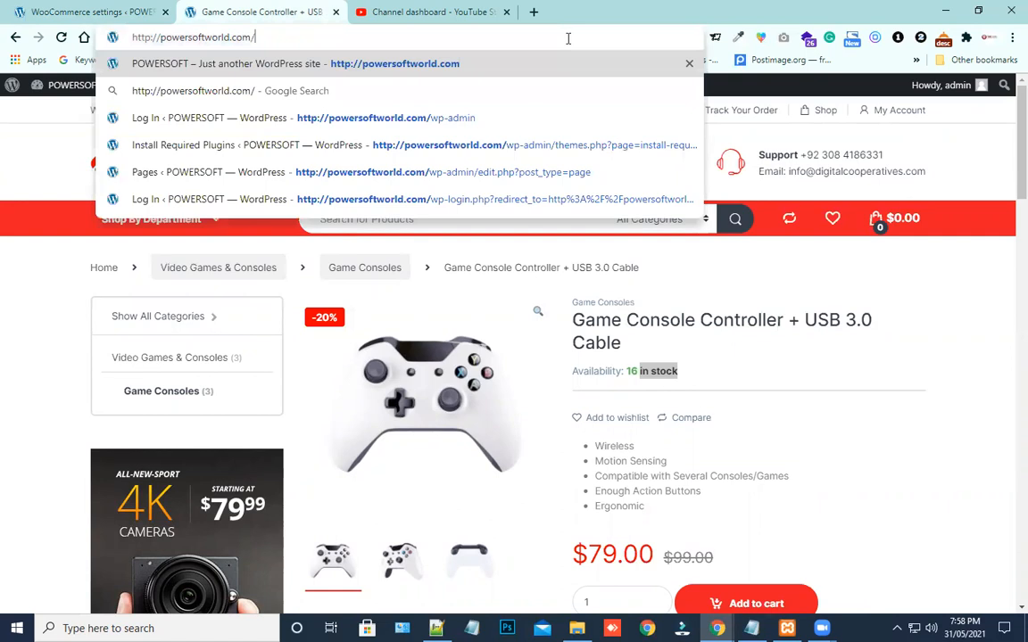
type("shop")
key("Return")
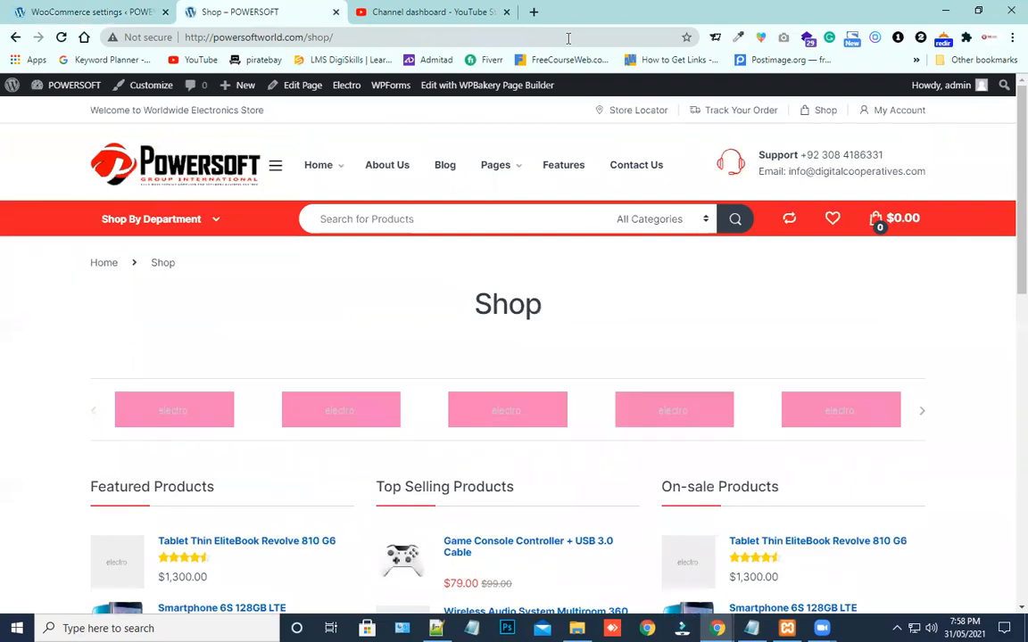
scroll(723, 369, "down", 3)
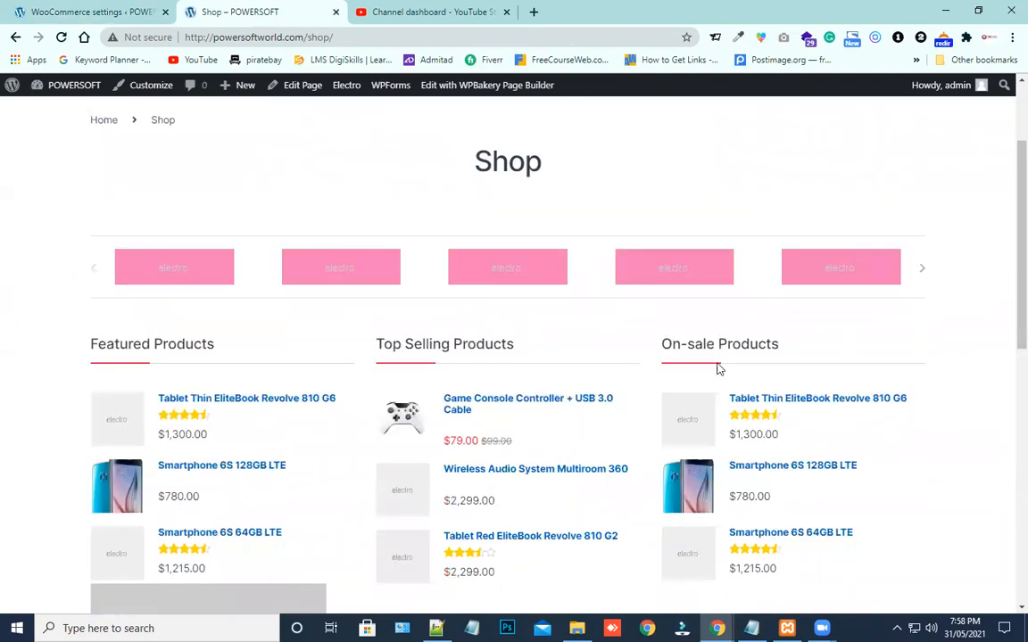
scroll(720, 369, "down", 10)
scroll(720, 369, "up", 3)
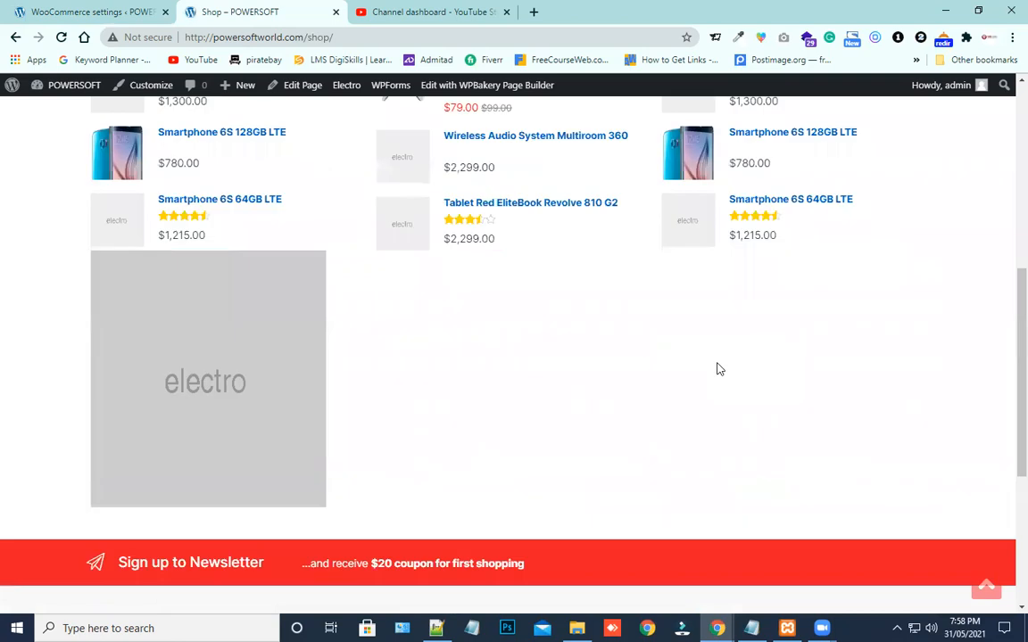
scroll(720, 370, "up", 3)
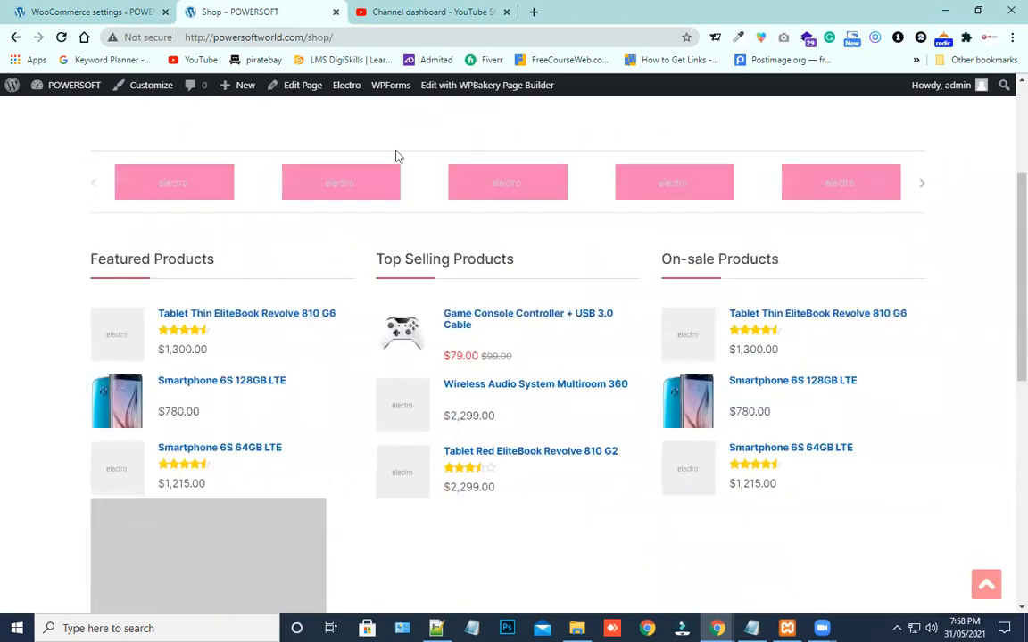
- Change the storefront address to powersoftworld.com/shop2/ and load it to test an alternative shop page URL
left_click_drag(337, 39, 331, 38)
left_click(334, 38)
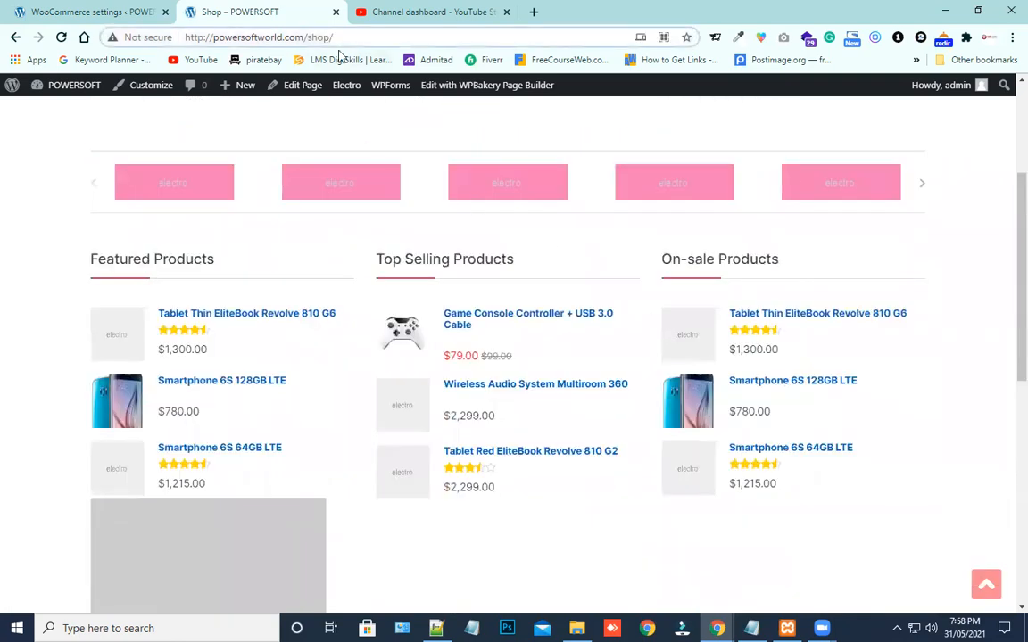
key("BackSpace")
type("2/")
key("Return")
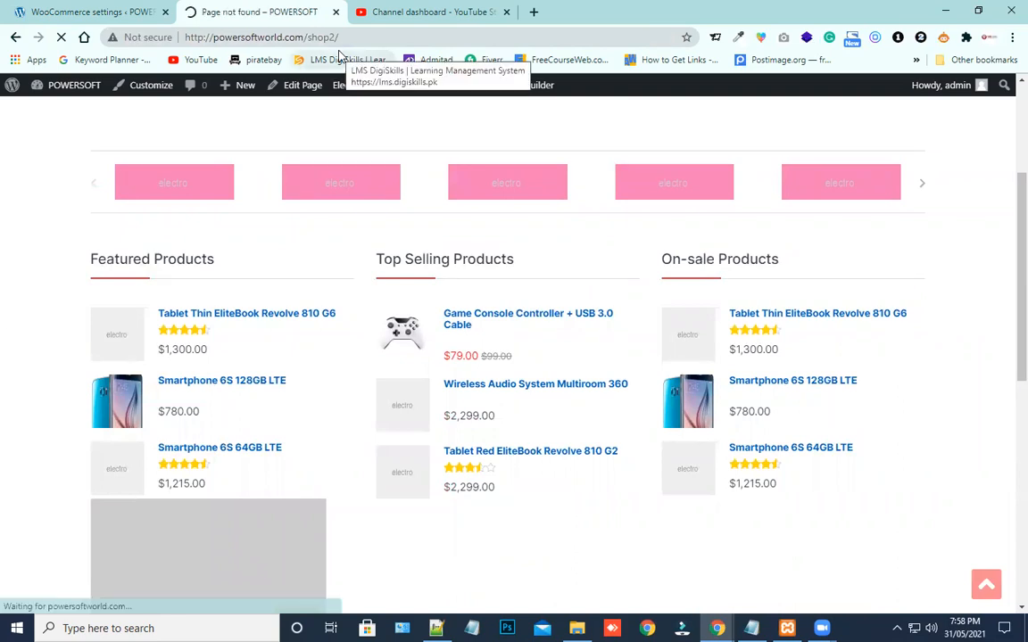
- Examine the pages available for the Shop page option in the product settings, keeping Shop selected
left_click(107, 15)
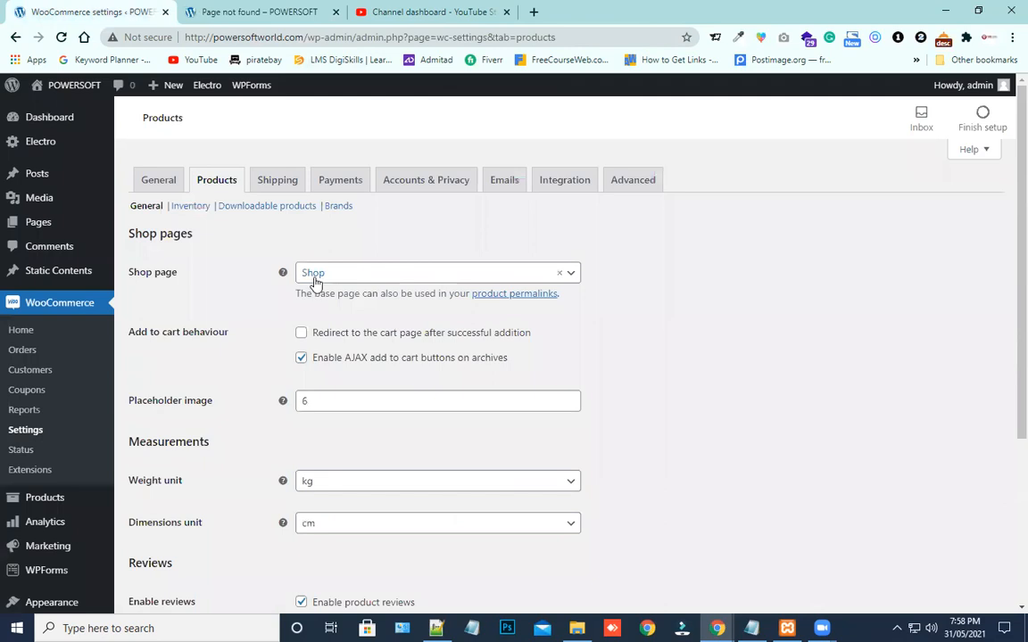
left_click(374, 277)
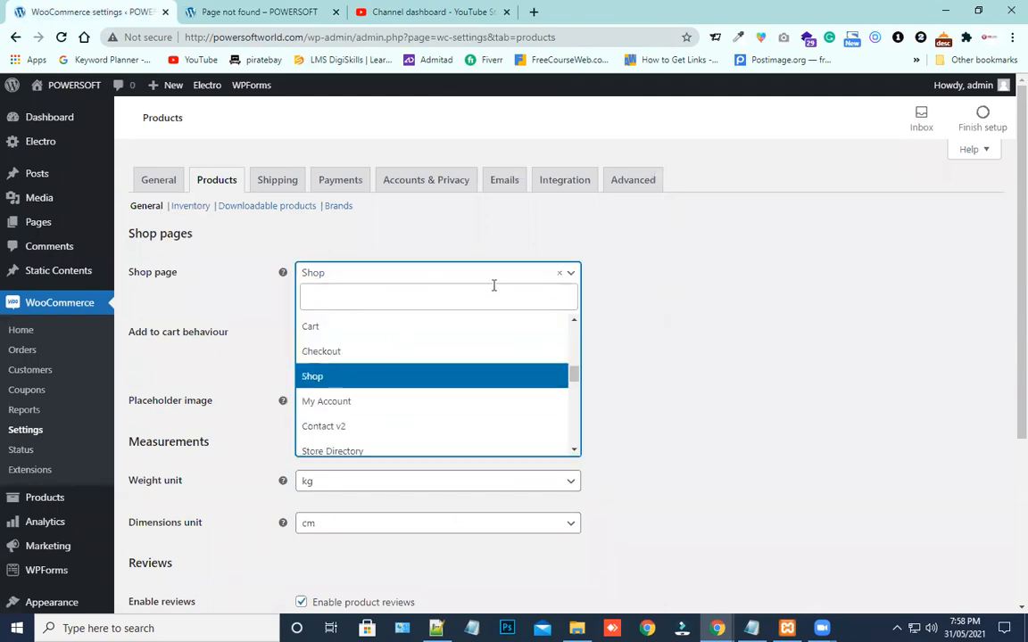
left_click(622, 280)
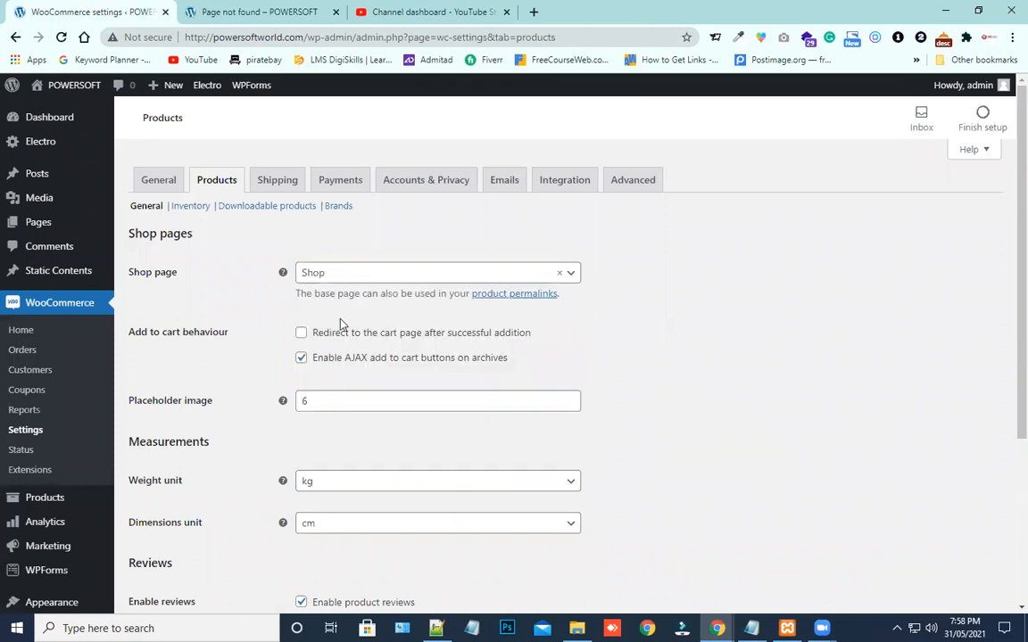
- Review the product permalink settings in a separate tab alongside the product settings, and close the permalink tab
right_click(513, 300)
left_click(536, 311)
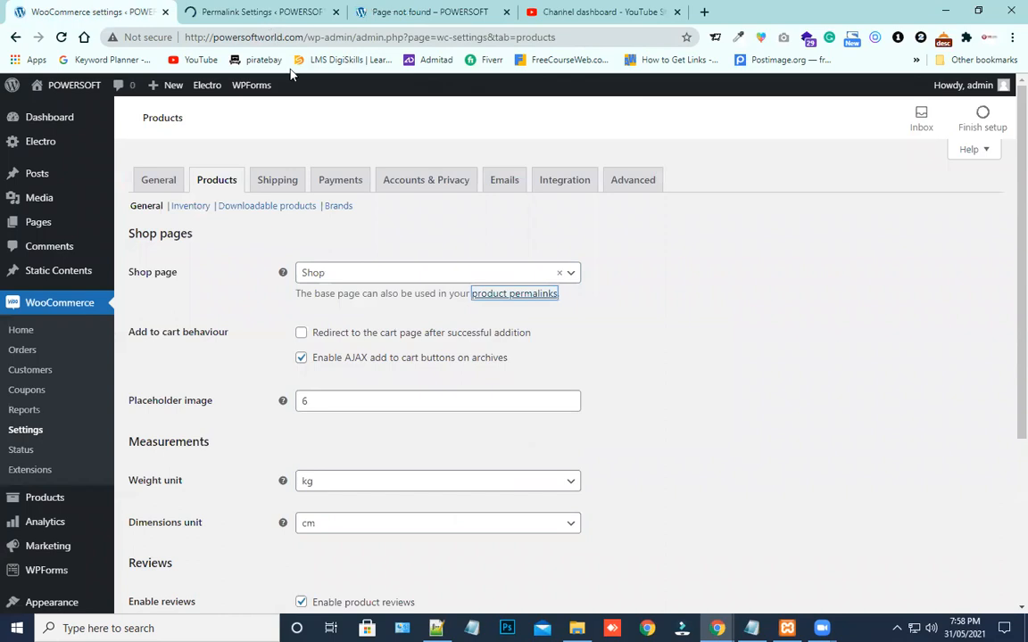
key("ctrl+Tab")
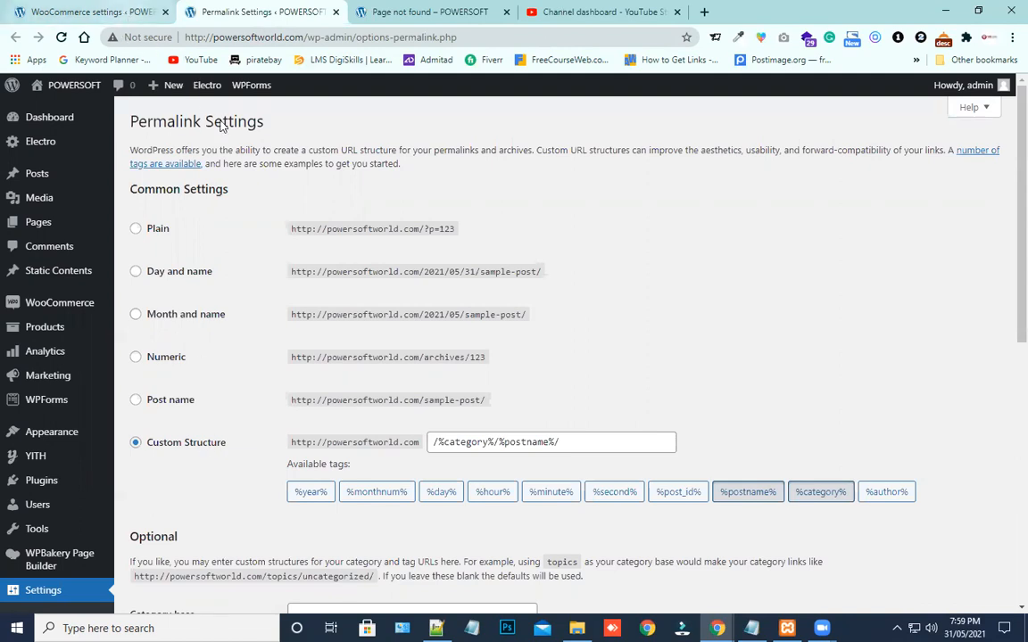
key("ctrl+shift+Tab")
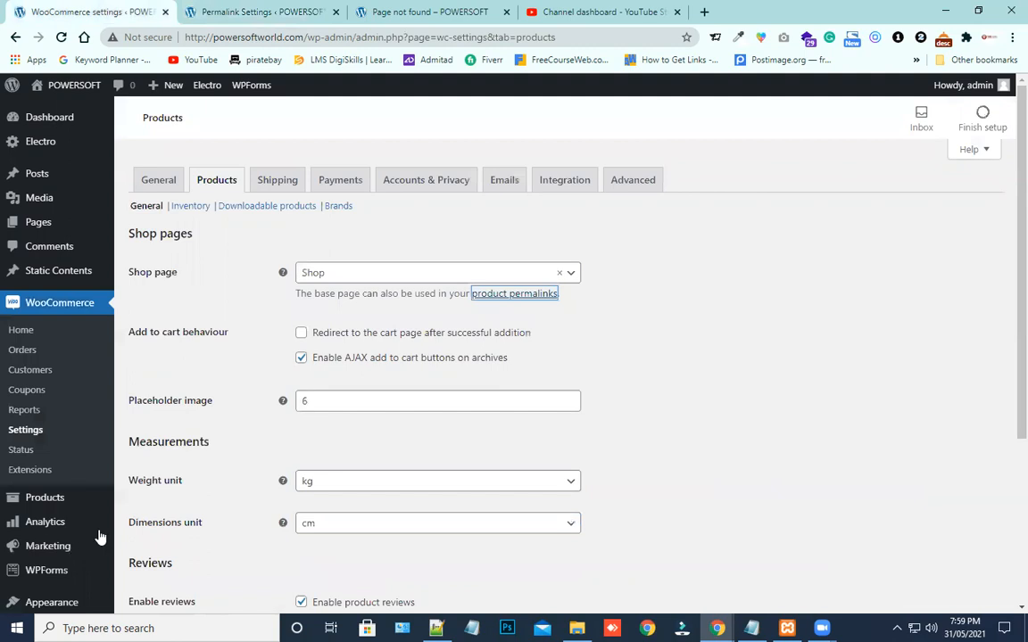
scroll(101, 537, "down", 2)
scroll(190, 489, "up", 2)
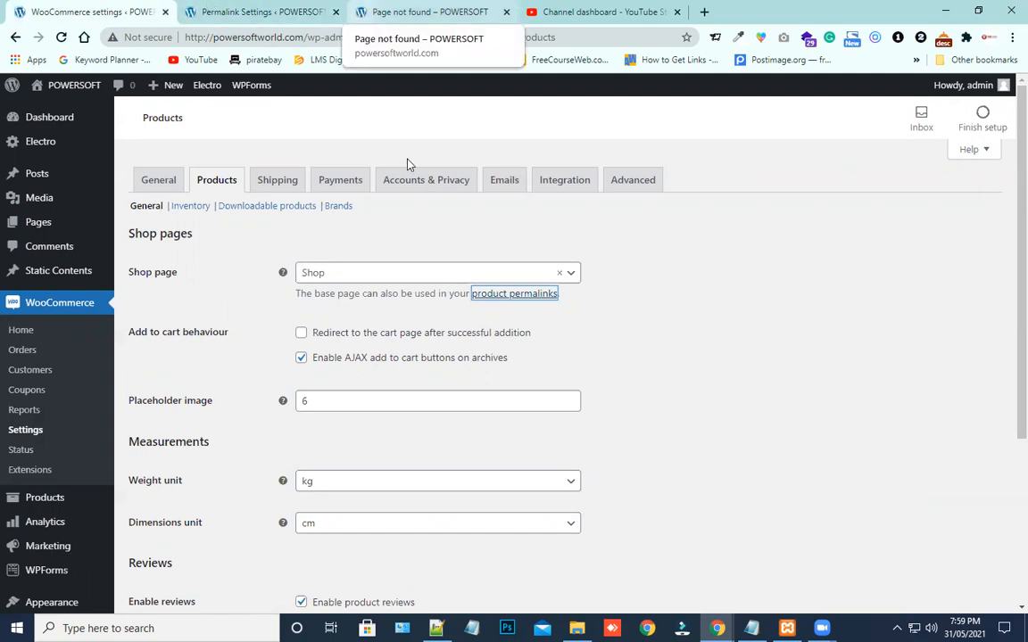
left_click(255, 11)
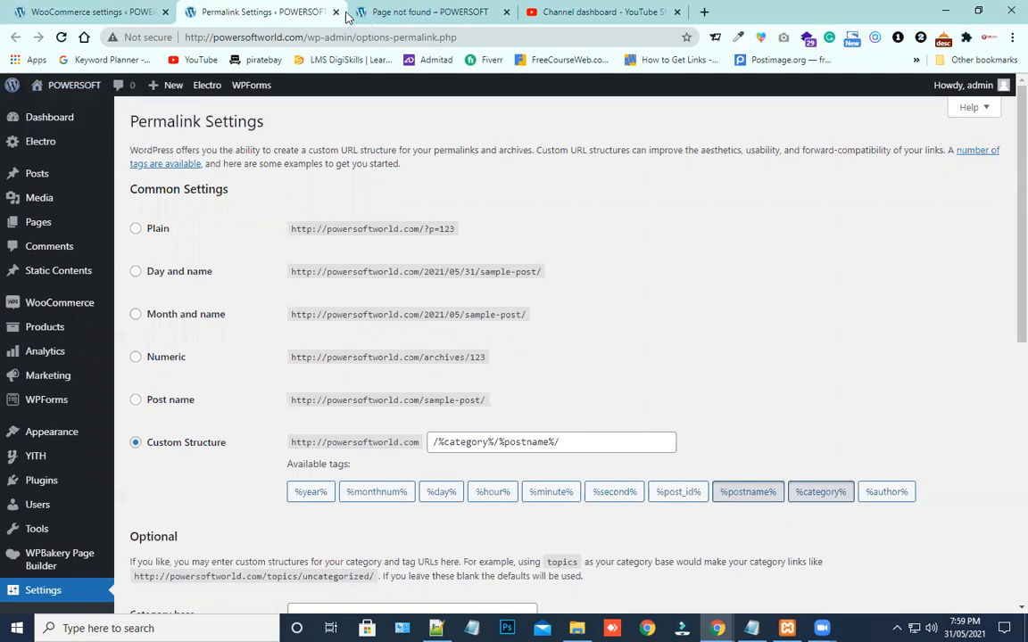
middle_click(240, 12)
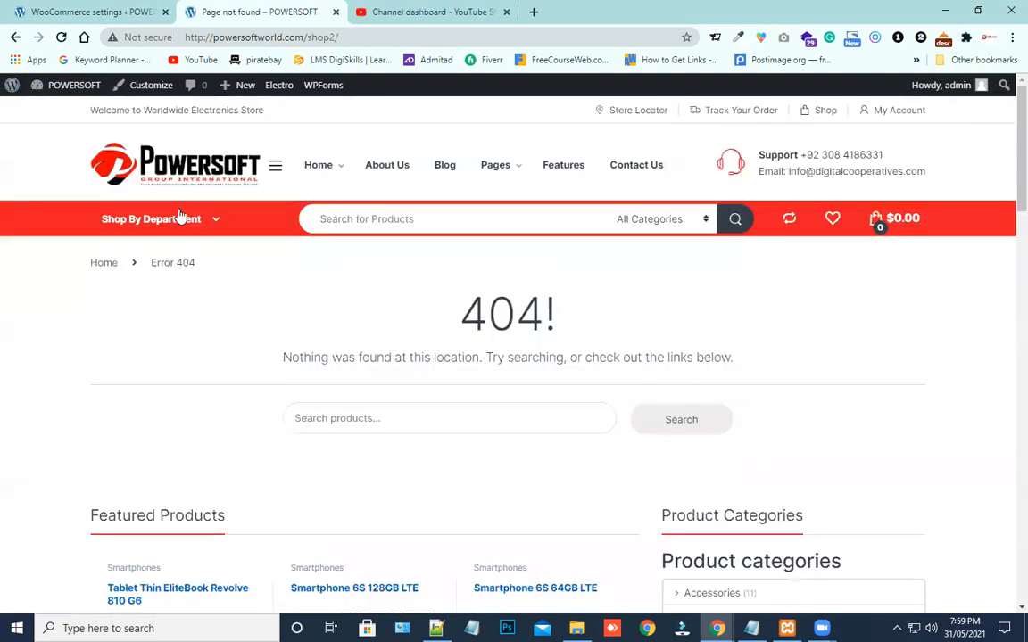
- Go to the store's home page and open the special-offer Game Console Controller + USB 3.0 Cable product
left_click(104, 263)
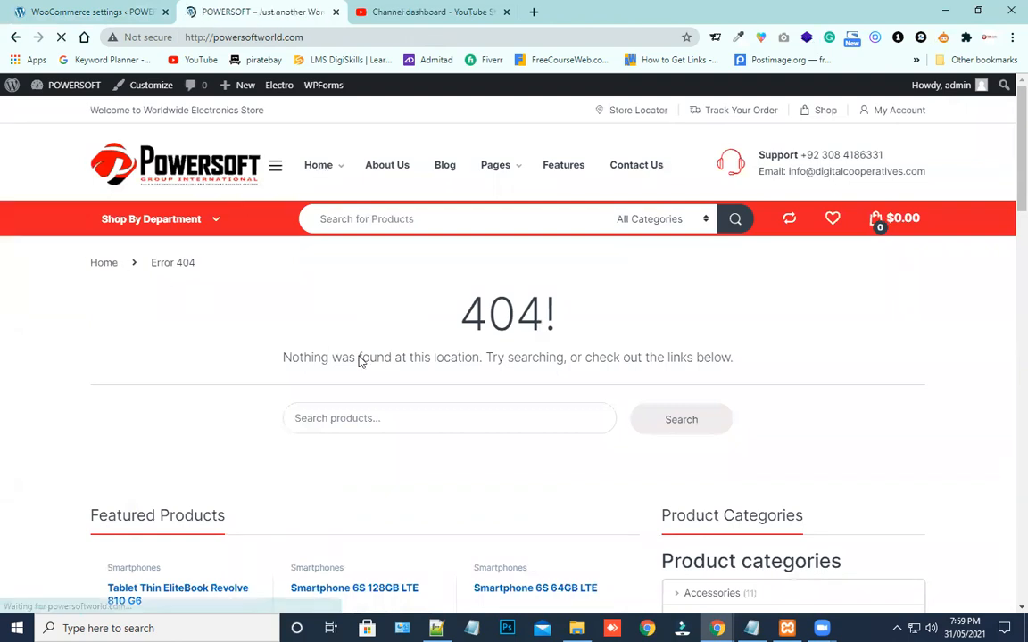
scroll(252, 429, "down", 3)
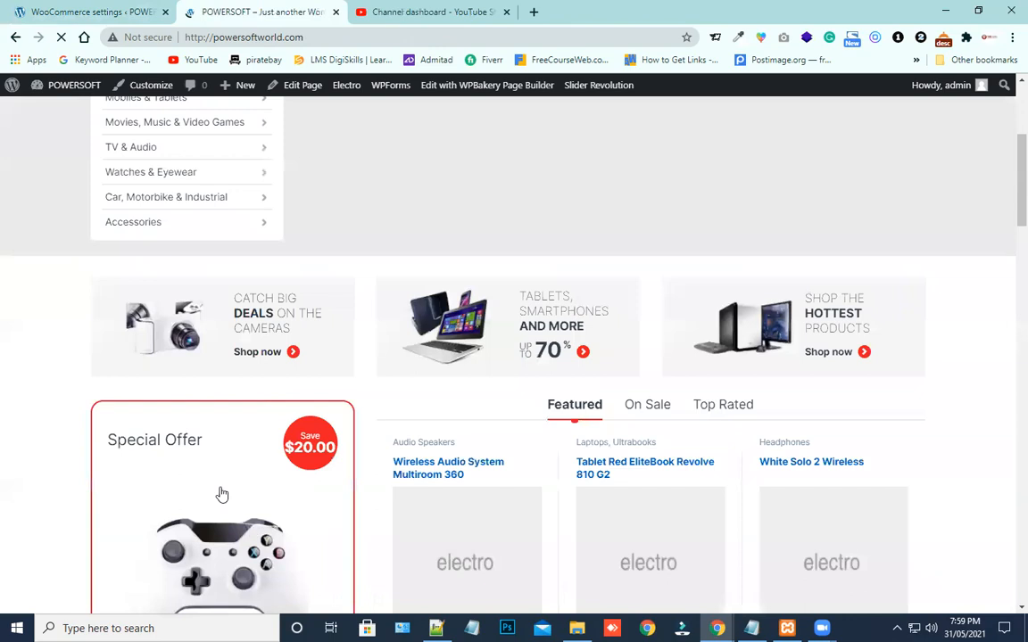
scroll(214, 464, "down", 2)
left_click(220, 459)
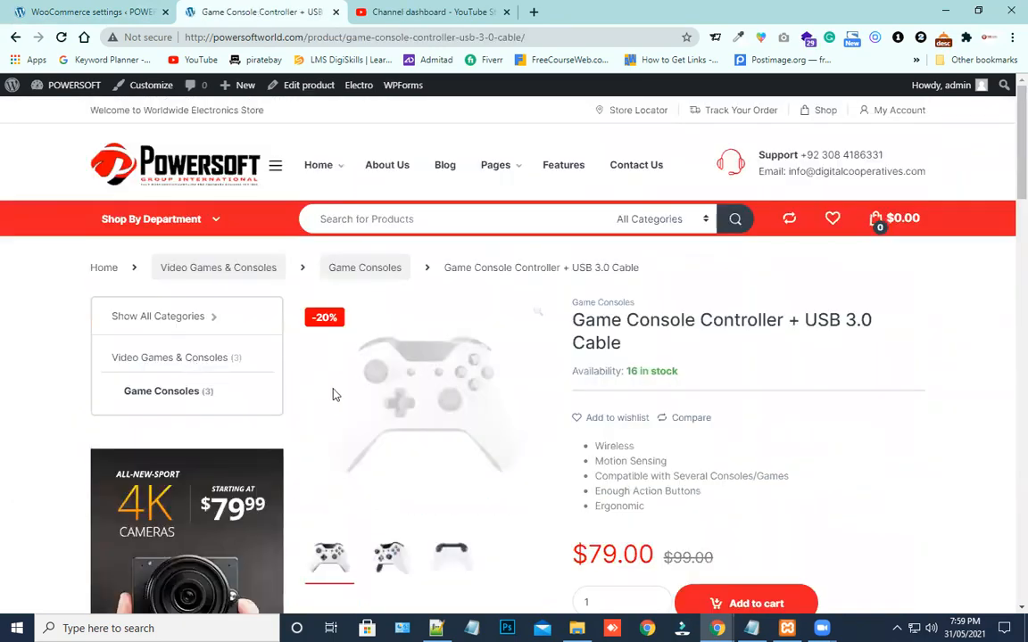
scroll(333, 395, "down", 3)
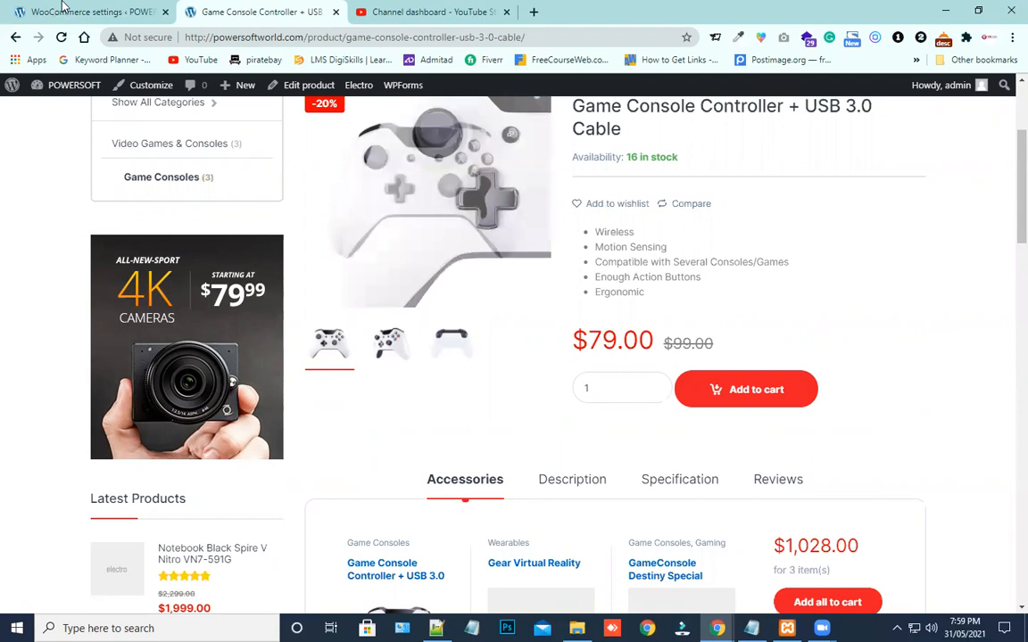
- Check the add to cart behaviour settings and add one Game Console Controller + USB 3.0 Cable to the cart
left_click(63, 7)
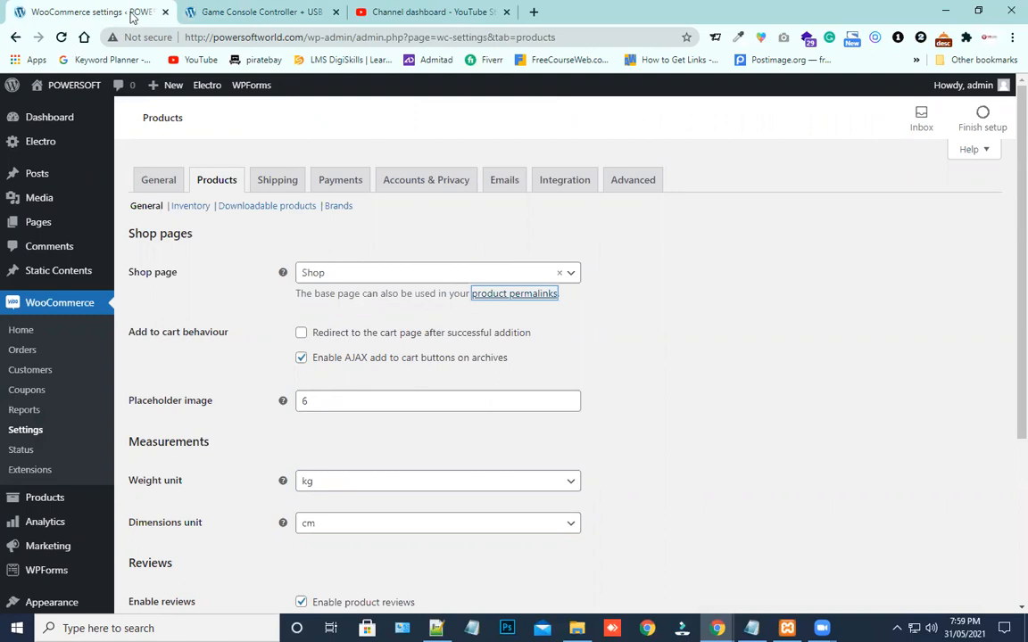
key("ctrl+Tab")
left_click(752, 399)
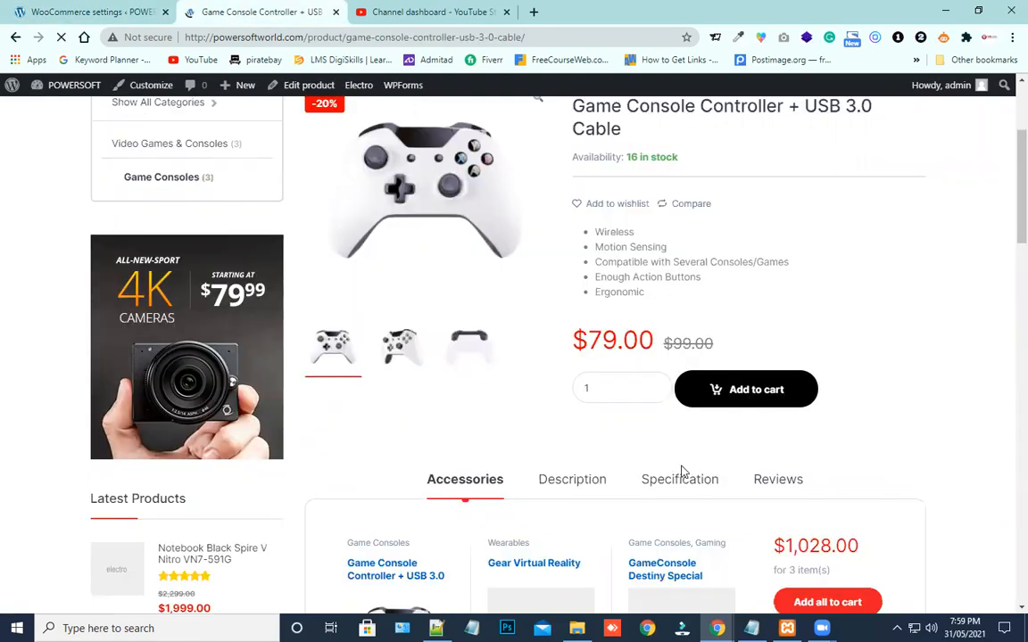
left_click_drag(370, 315, 558, 323)
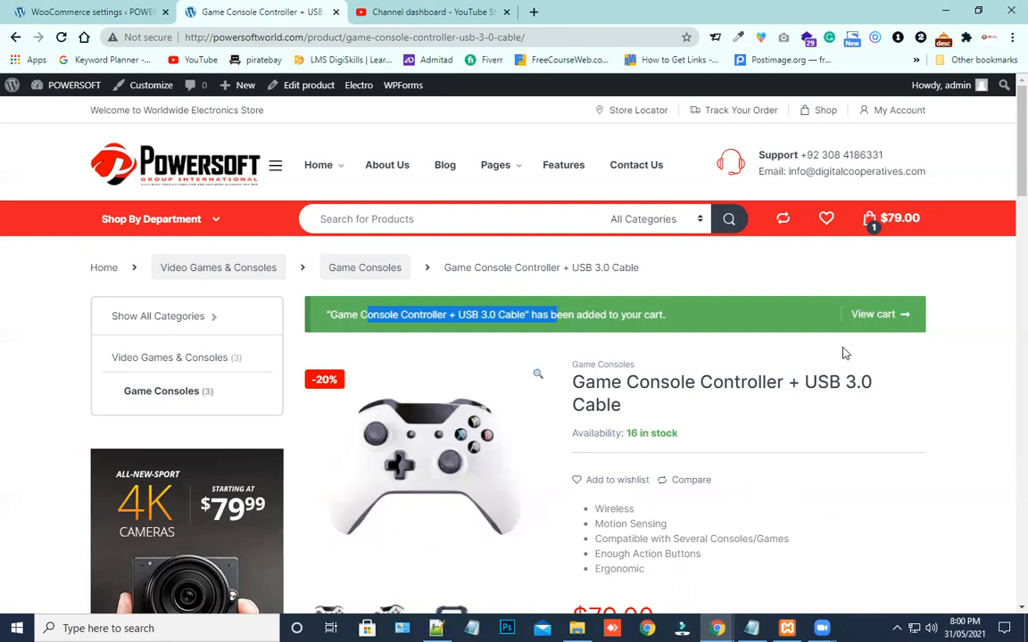
- Compare the product page's add-to-cart control with the add to cart behaviour options in the product settings
scroll(810, 402, "down", 3)
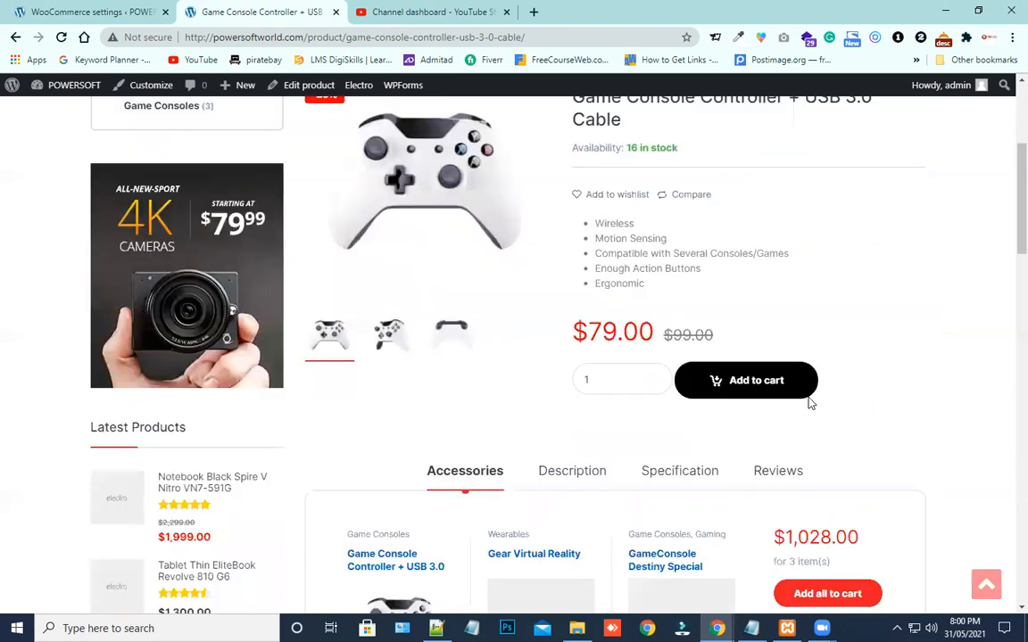
left_click(803, 393)
left_click(100, 9)
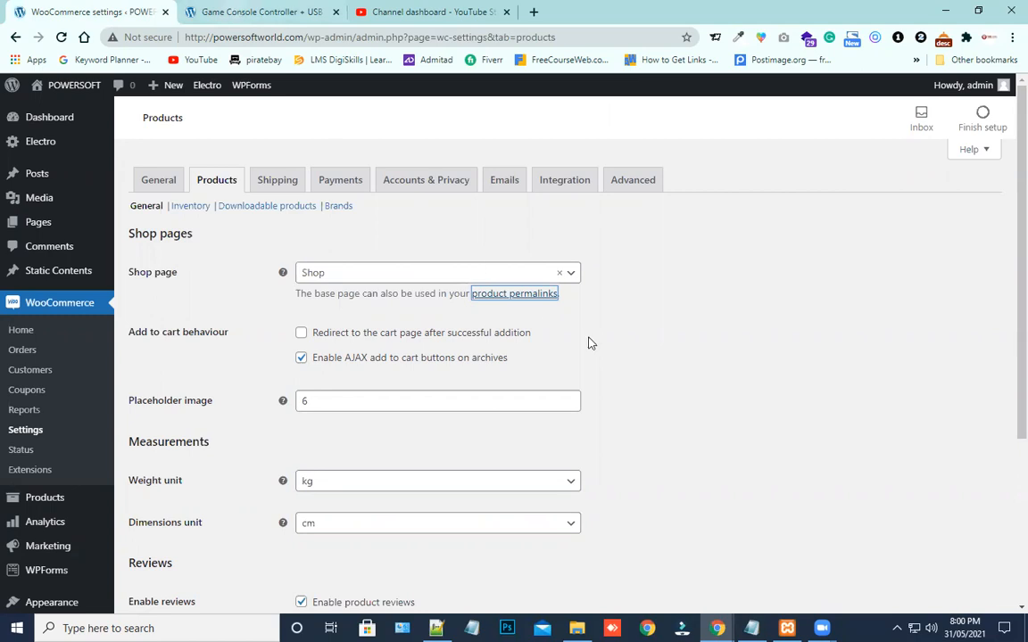
key("ctrl+Tab")
scroll(765, 455, "down", 2)
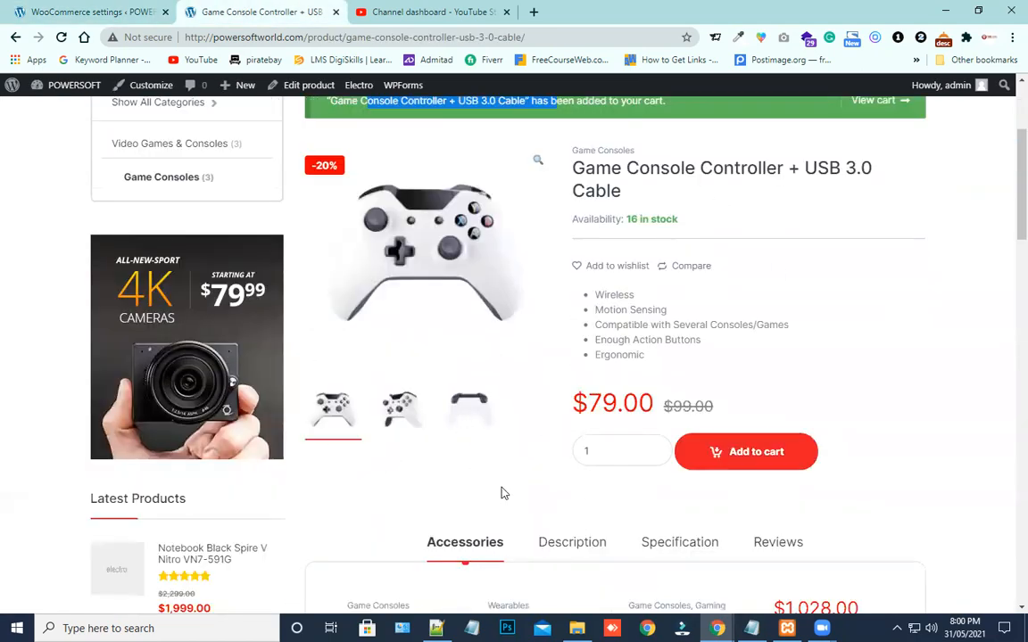
- View the cart from the added-to-cart notice, check it against the add to cart behaviour settings, and return to the product page
scroll(503, 493, "up", 1)
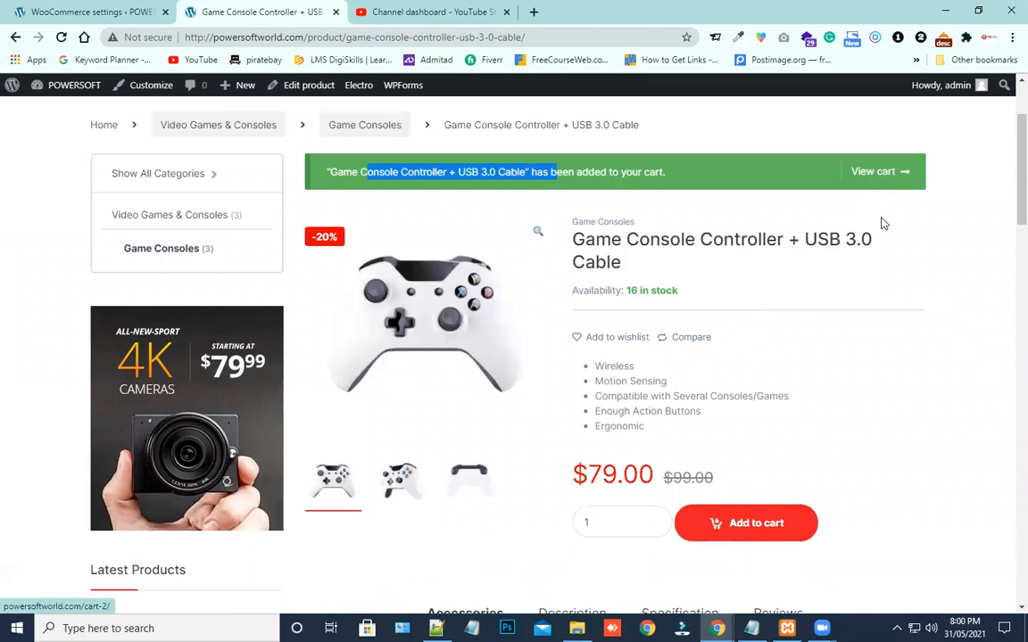
left_click(879, 172)
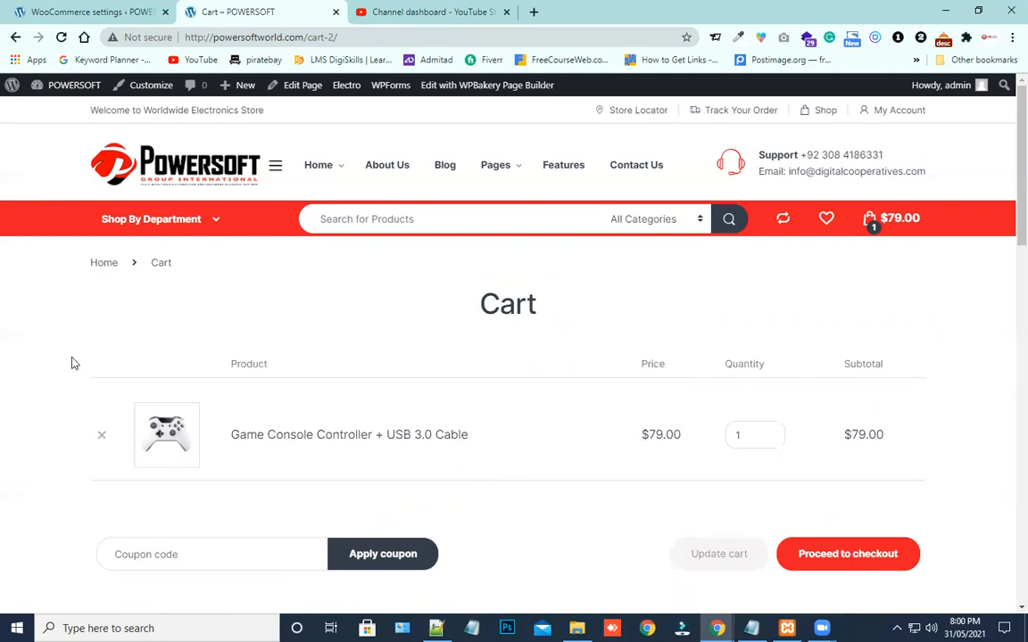
left_click(70, 16)
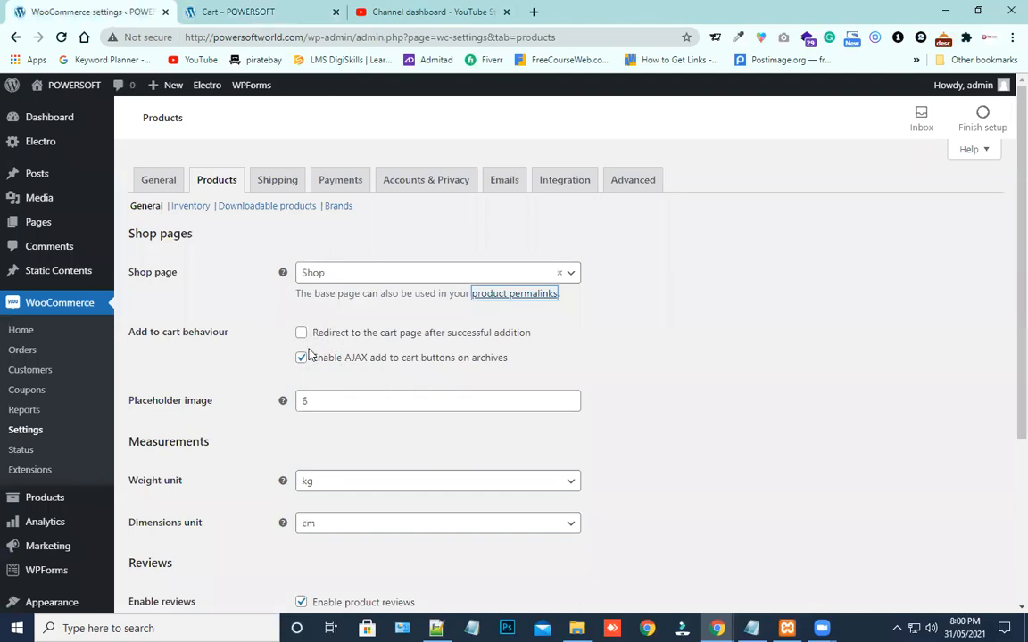
left_click(200, 14)
left_click(15, 39)
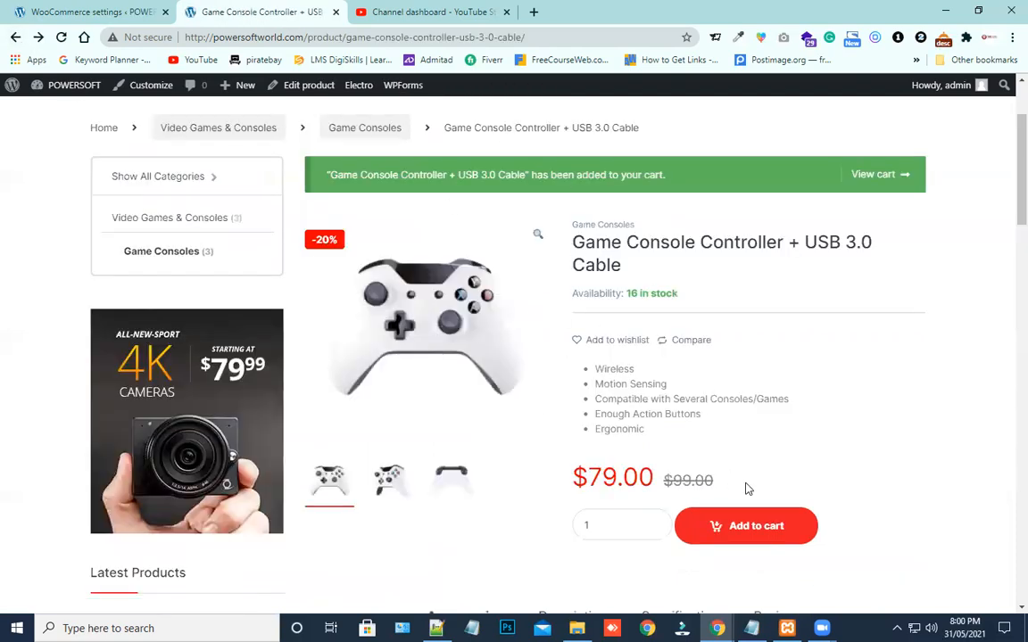
- Look over the controller's product page and accessories, and review the measurement, review and rating options in the product settings
scroll(748, 489, "down", 5)
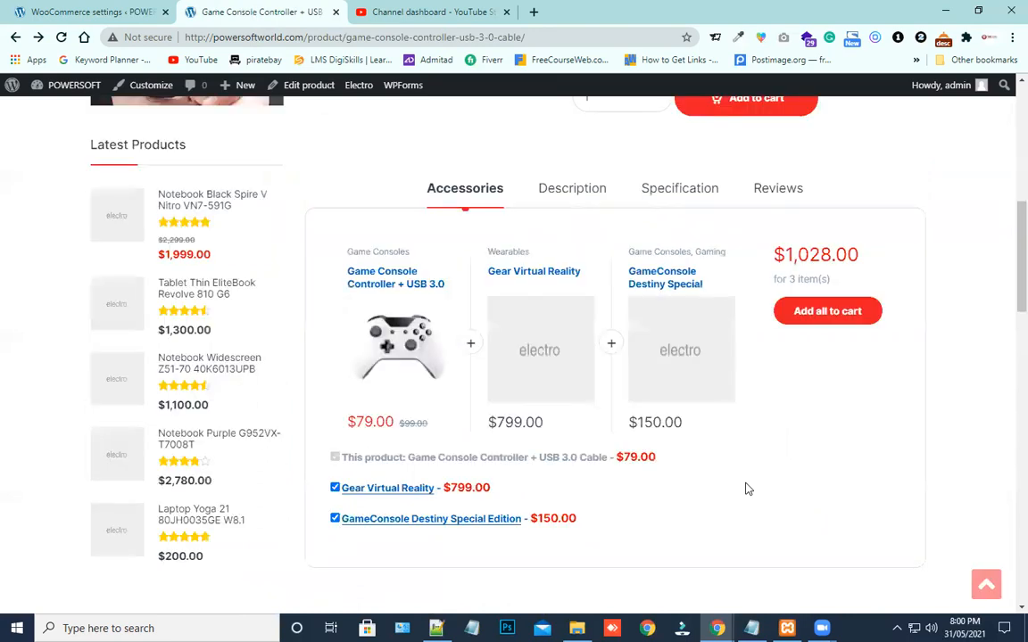
scroll(744, 487, "up", 3)
left_click(108, 5)
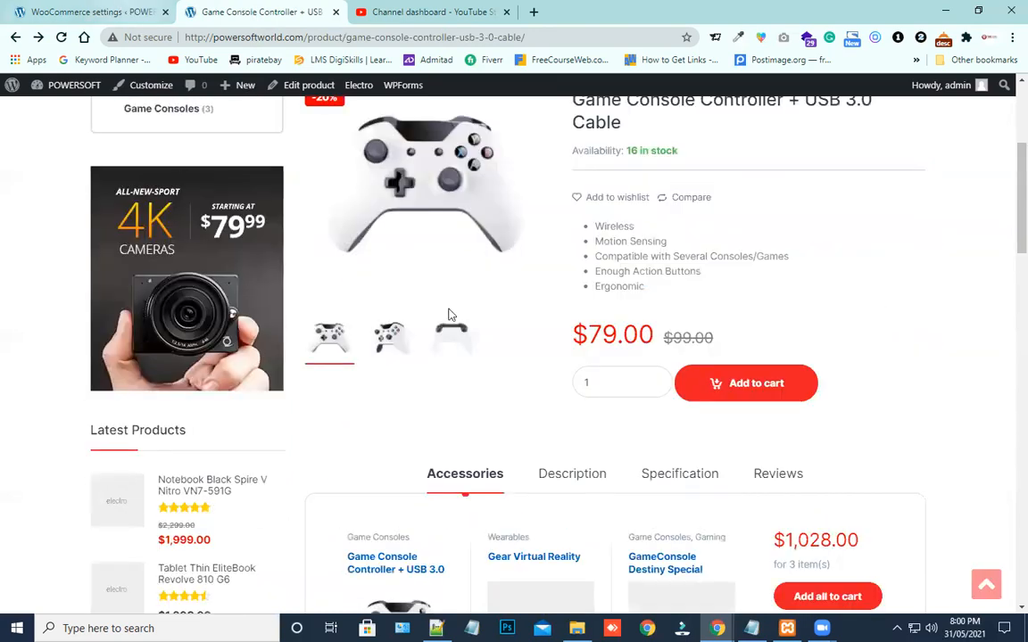
scroll(631, 384, "down", 3)
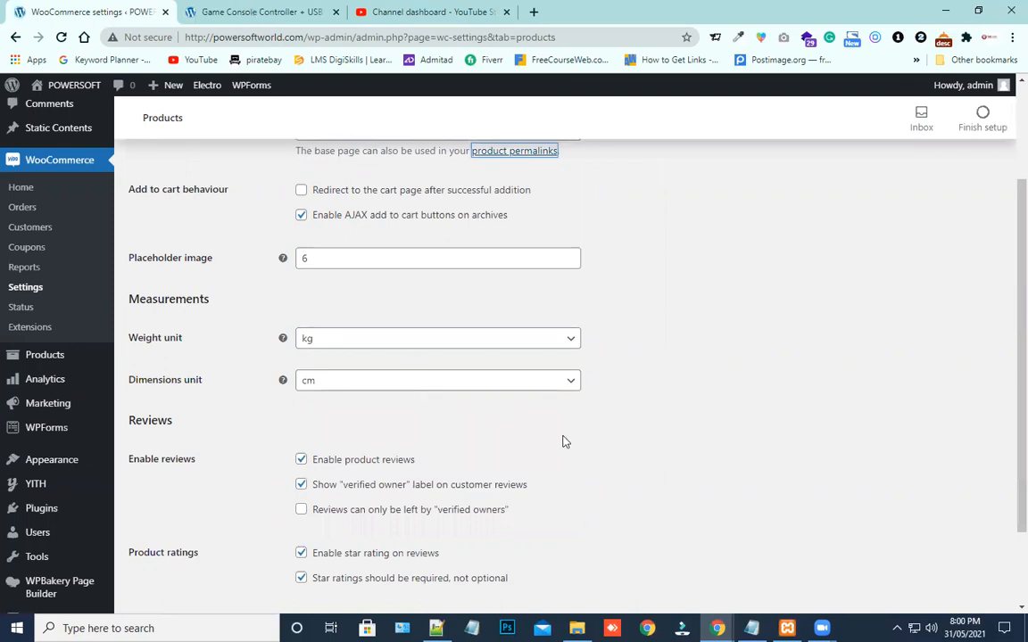
scroll(563, 441, "up", 3)
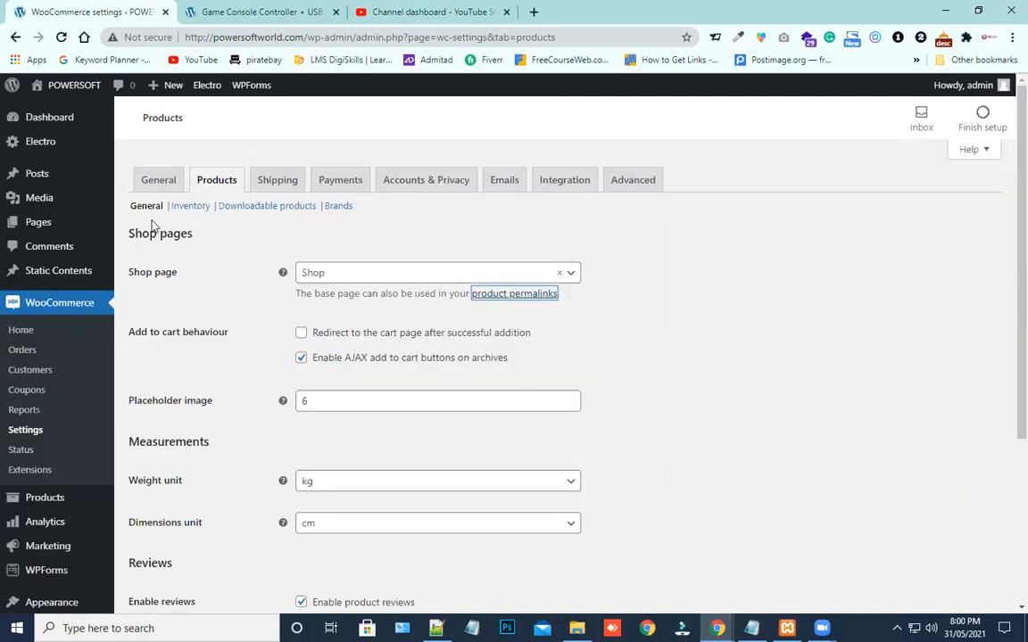
- Open the shipping settings and read the explanation and examples of shipping zones
left_click(273, 192)
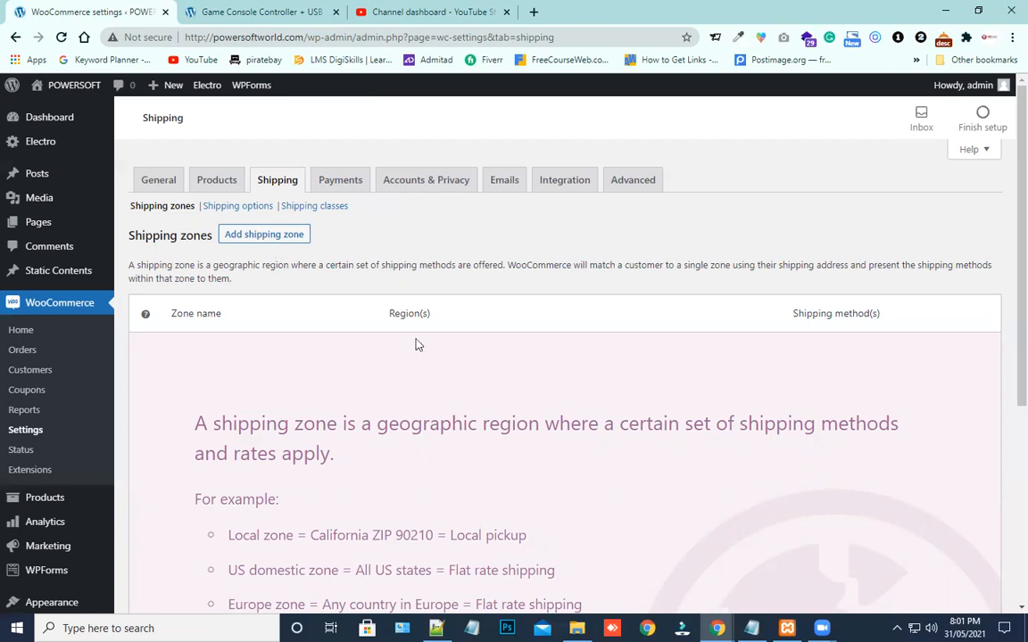
scroll(450, 398, "down", 1)
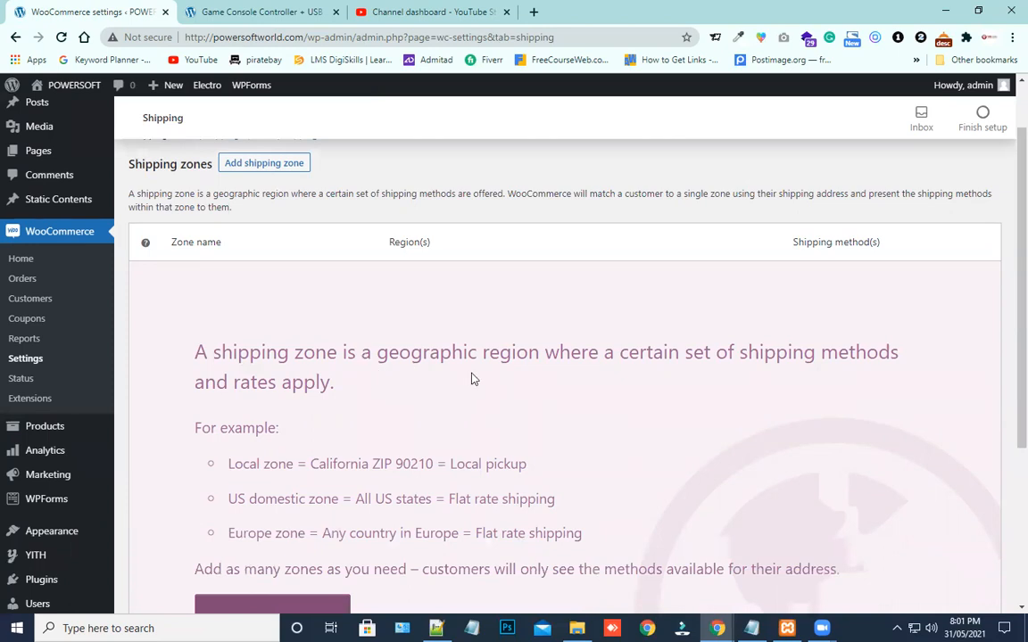
scroll(475, 381, "down", 1)
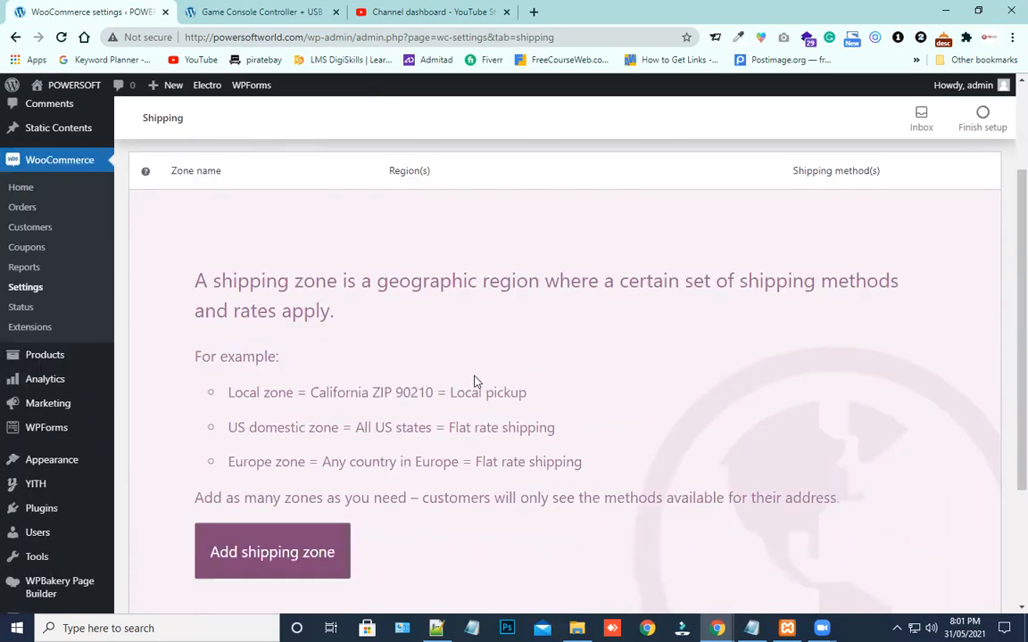
scroll(476, 382, "down", 3)
scroll(476, 393, "down", 1)
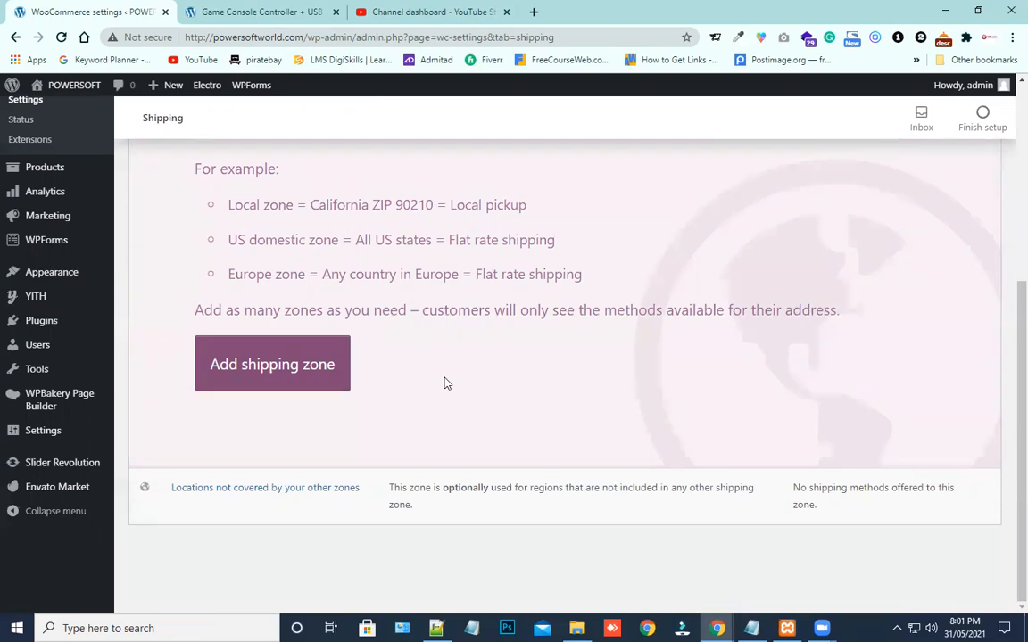
scroll(446, 382, "up", 4)
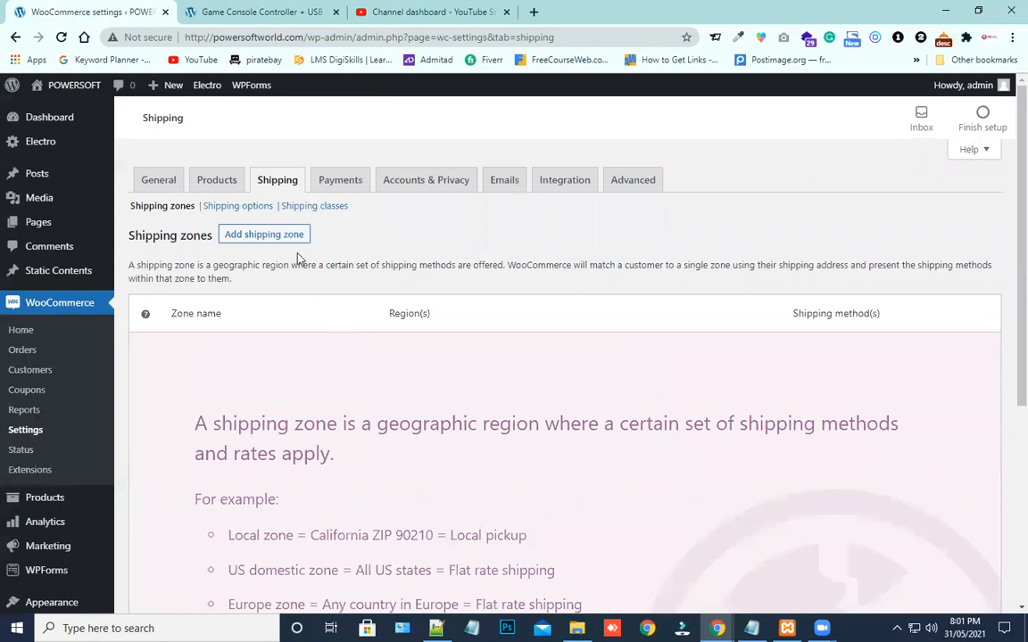
- Add a new shipping zone and name it Canada
left_click(276, 235)
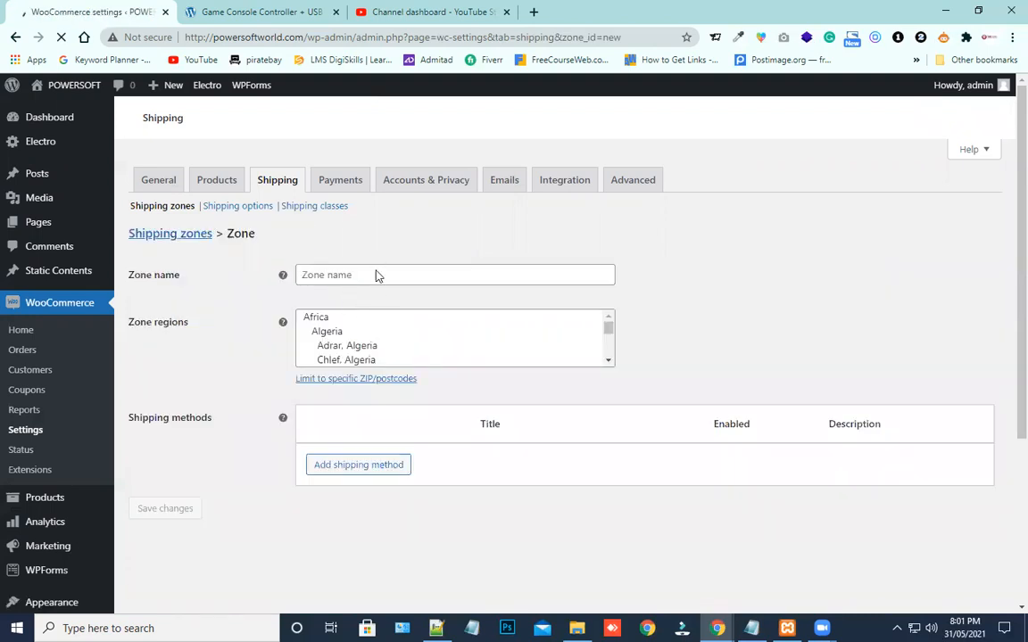
left_click(377, 277)
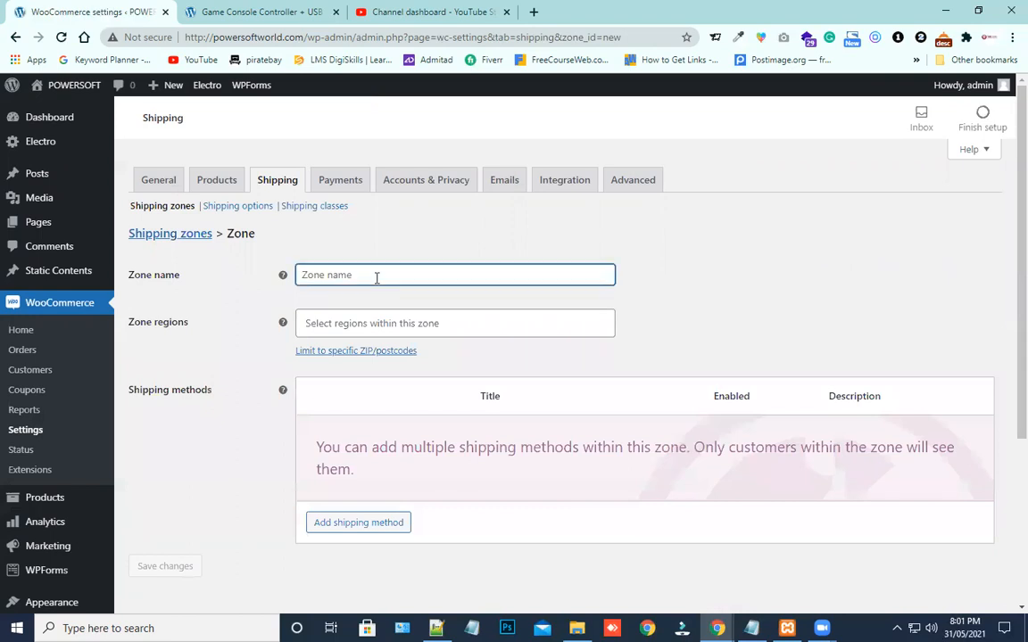
type("Canada")
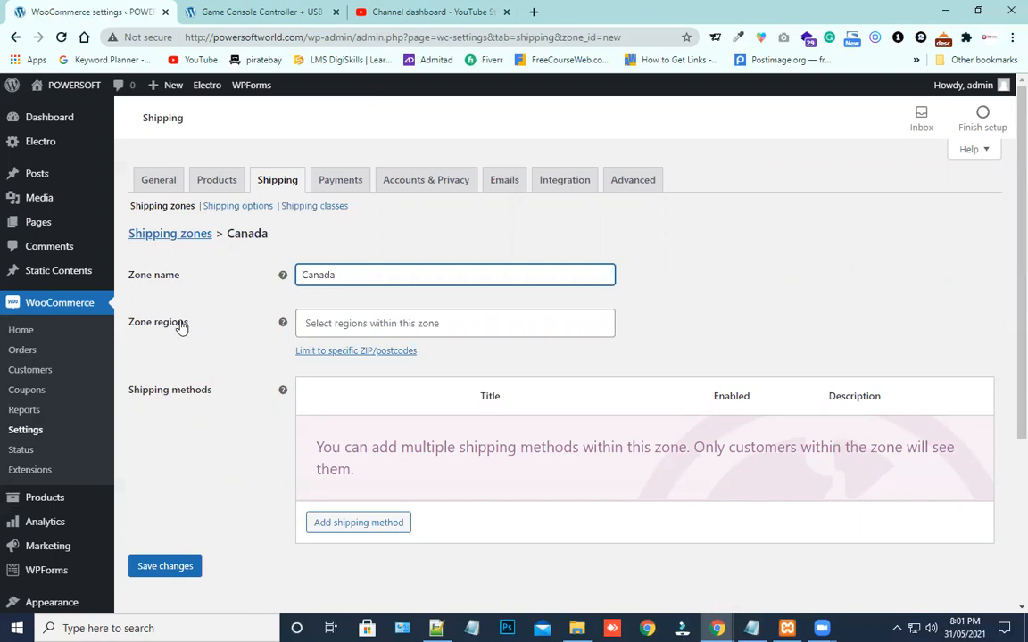
- Browse the list of selectable zone regions for the Canada zone, examining how continents, countries and provinces are arranged
left_click(313, 324)
left_click(313, 324)
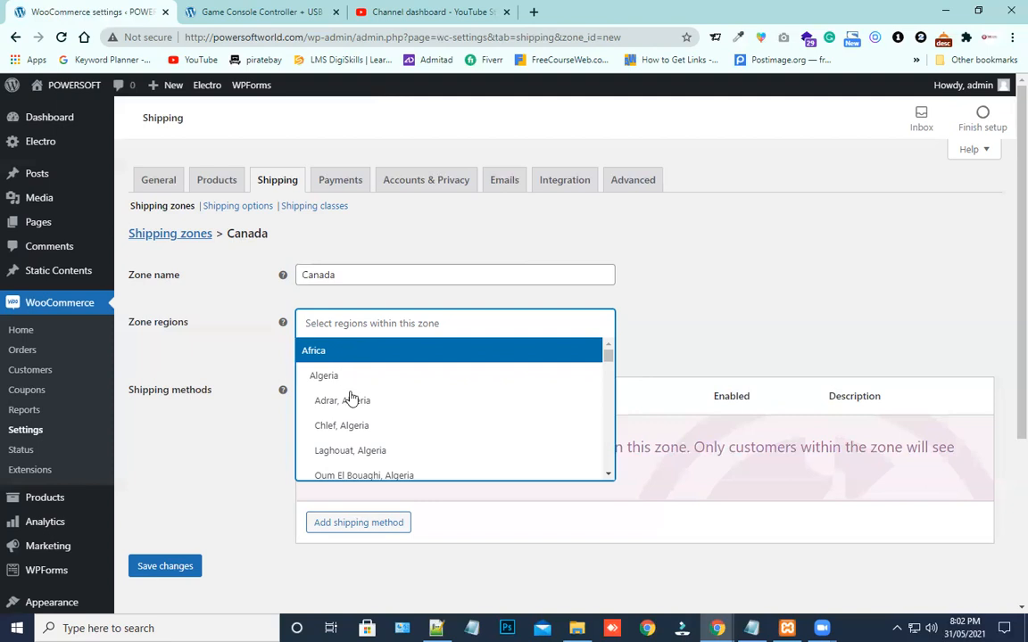
scroll(372, 436, "down", 1)
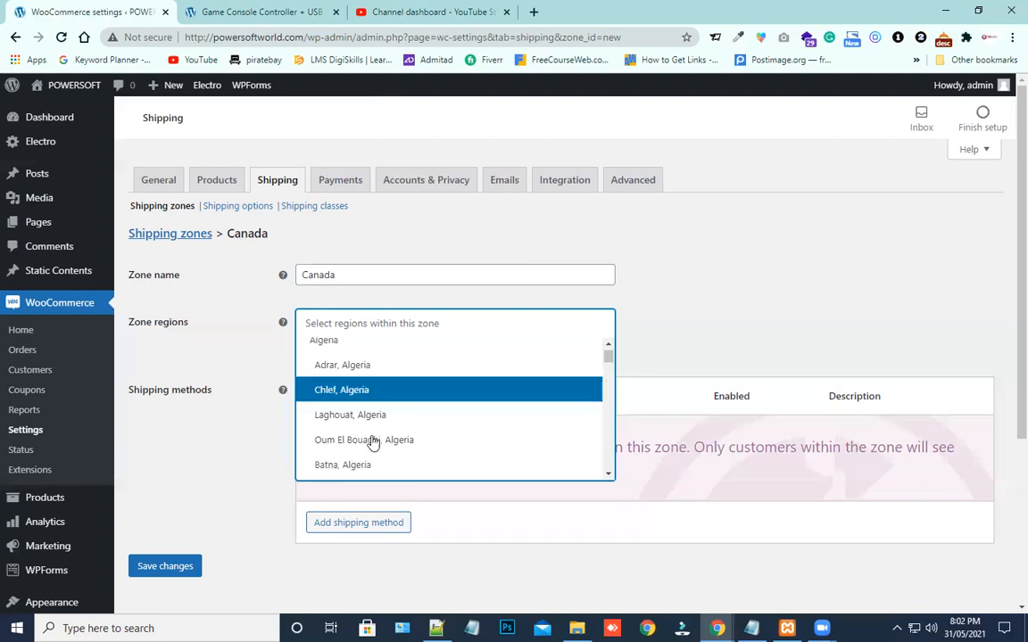
scroll(372, 441, "down", 3)
scroll(374, 450, "down", 2)
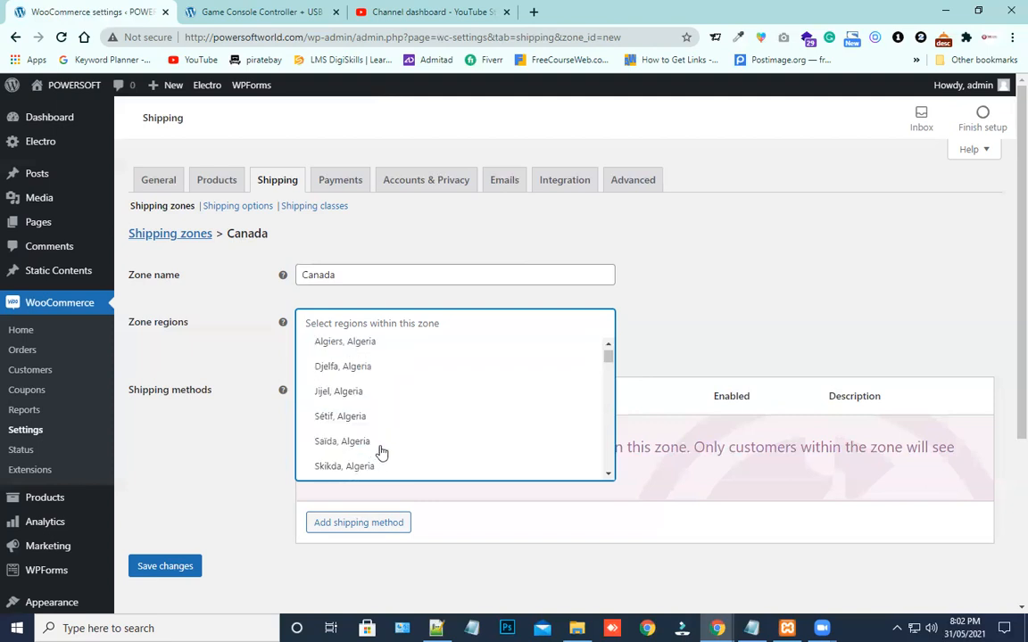
scroll(384, 457, "up", 1)
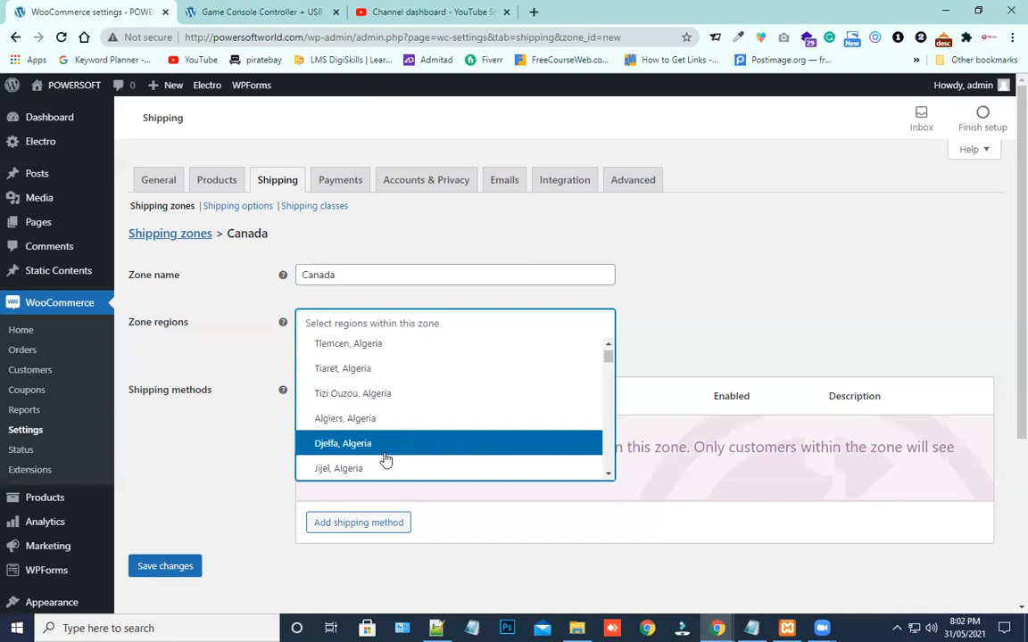
scroll(385, 458, "up", 2)
scroll(385, 459, "up", 2)
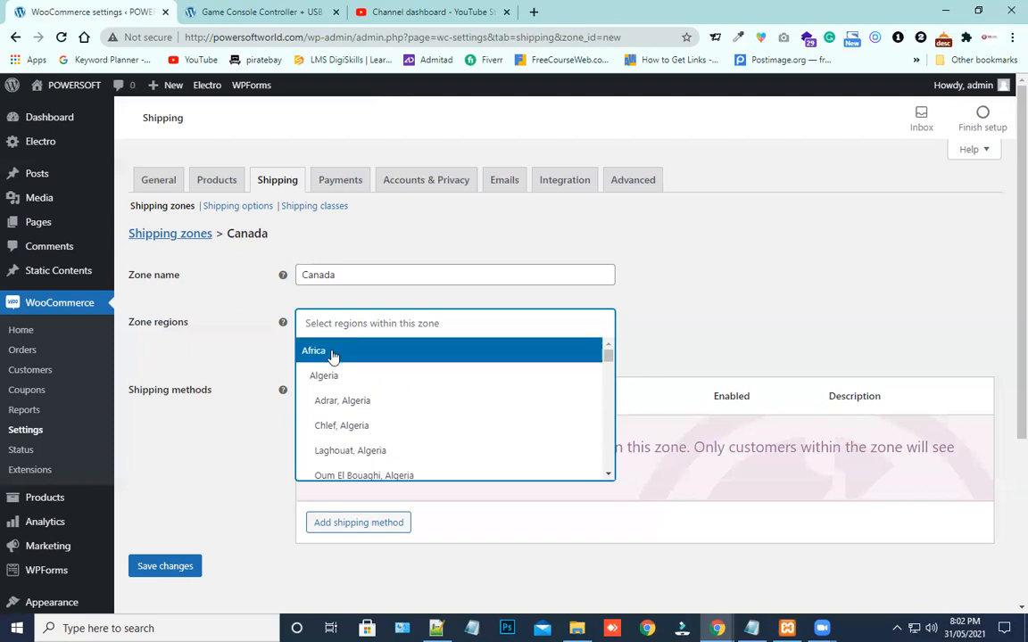
scroll(332, 356, "down", 4)
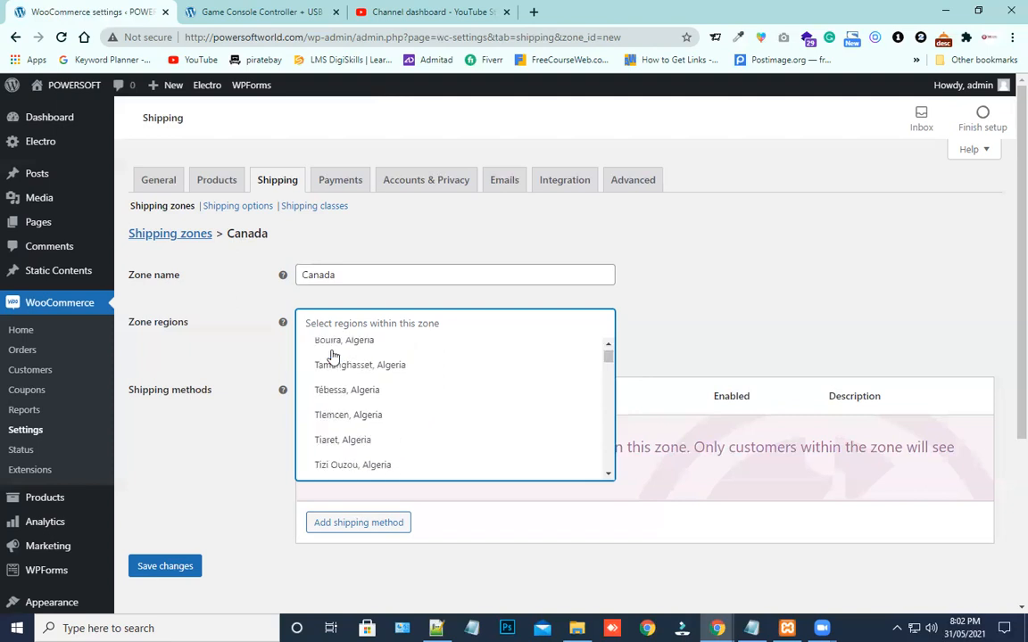
scroll(332, 356, "up", 4)
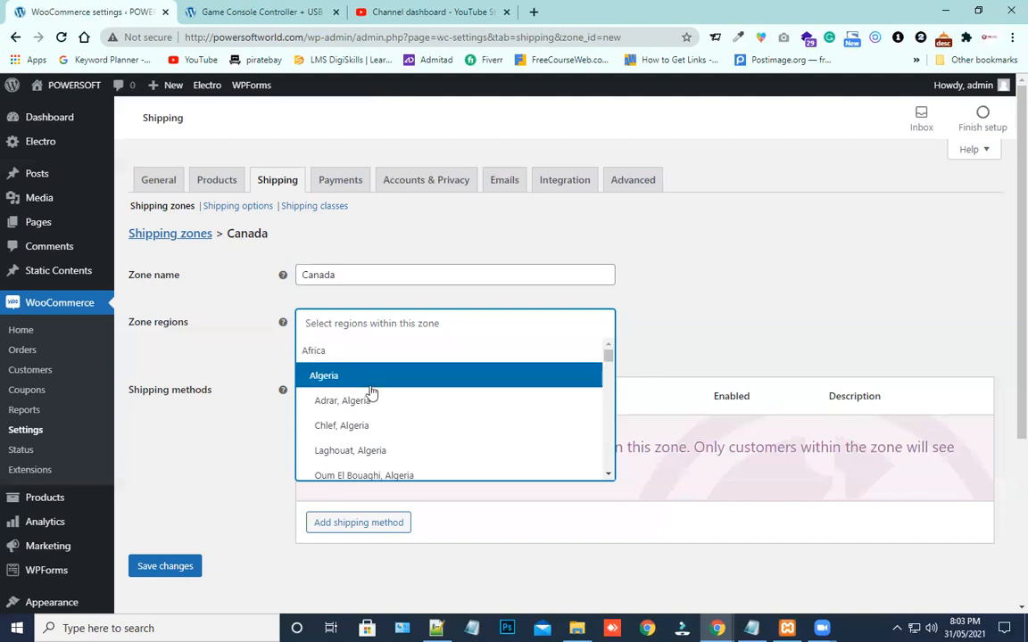
scroll(371, 392, "down", 2)
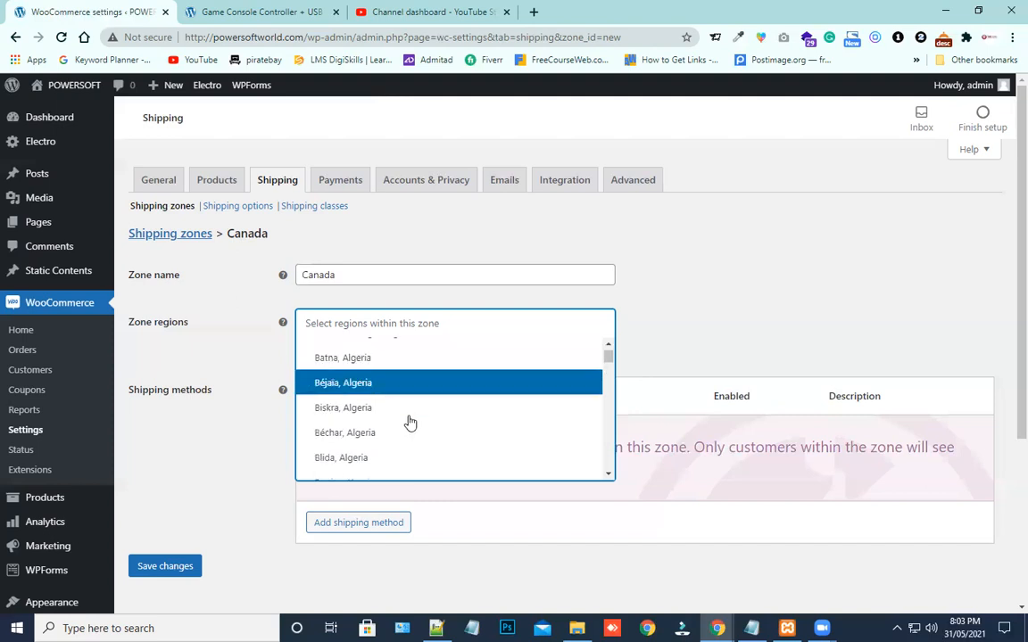
- Search the zone regions for canada, look through its provinces, and dismiss the list without choosing one
left_click(354, 327)
left_click(354, 330)
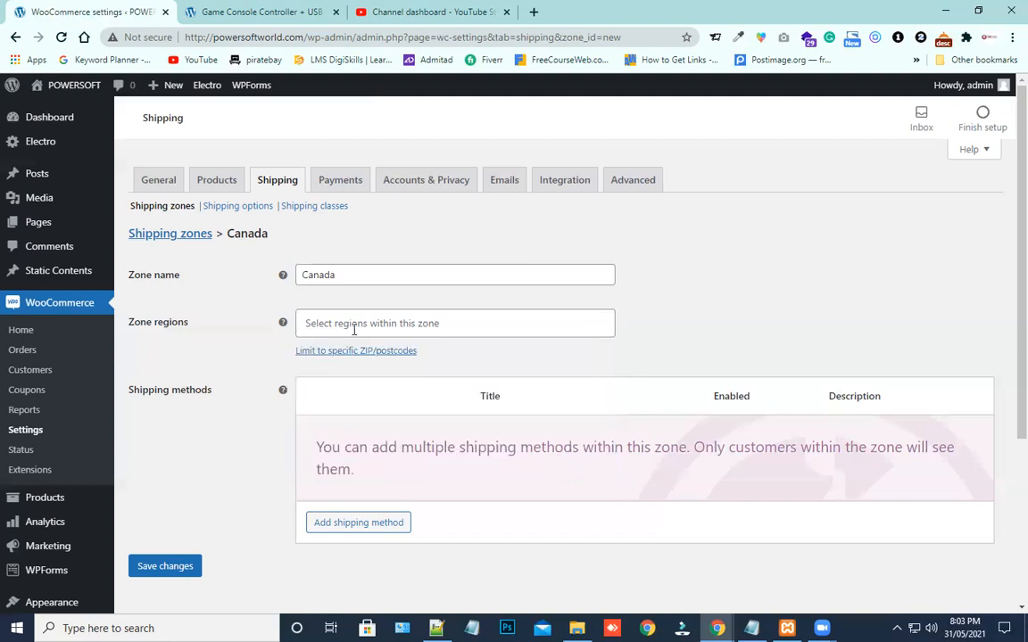
type("cana")
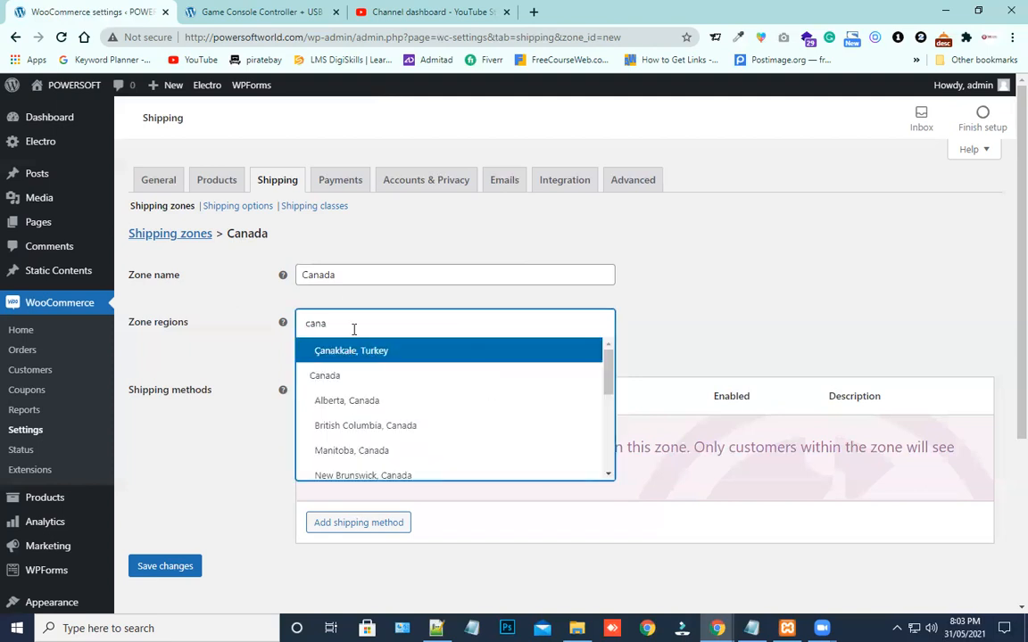
type("da")
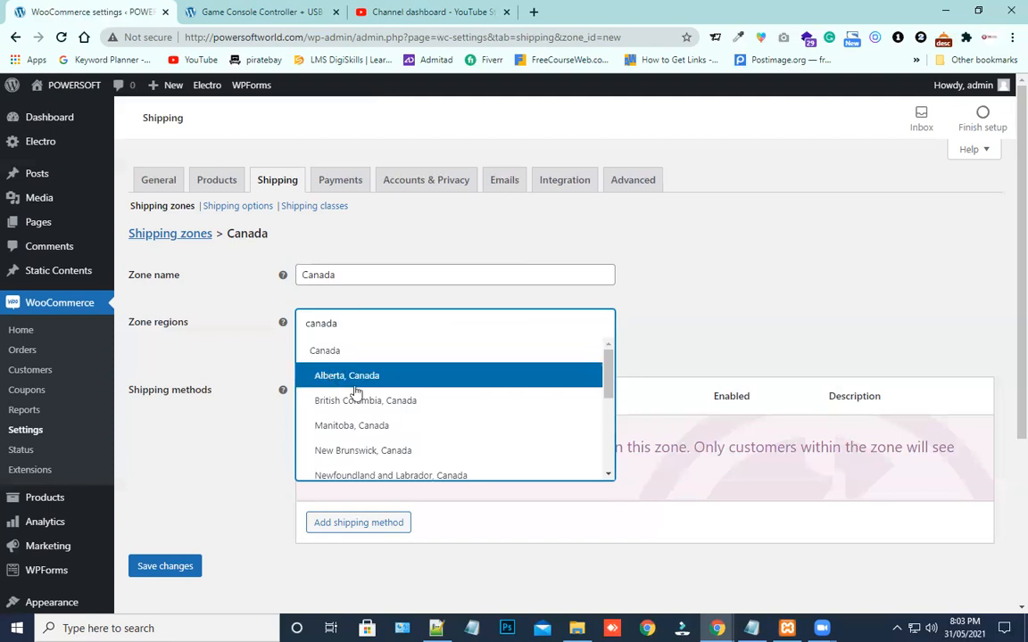
scroll(399, 429, "down", 1)
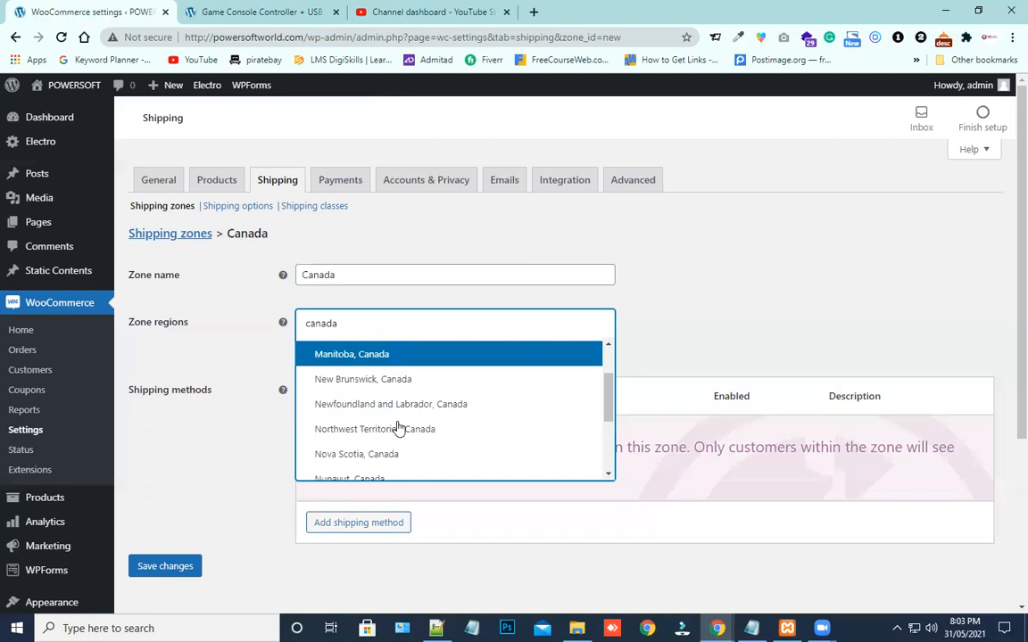
scroll(399, 429, "down", 2)
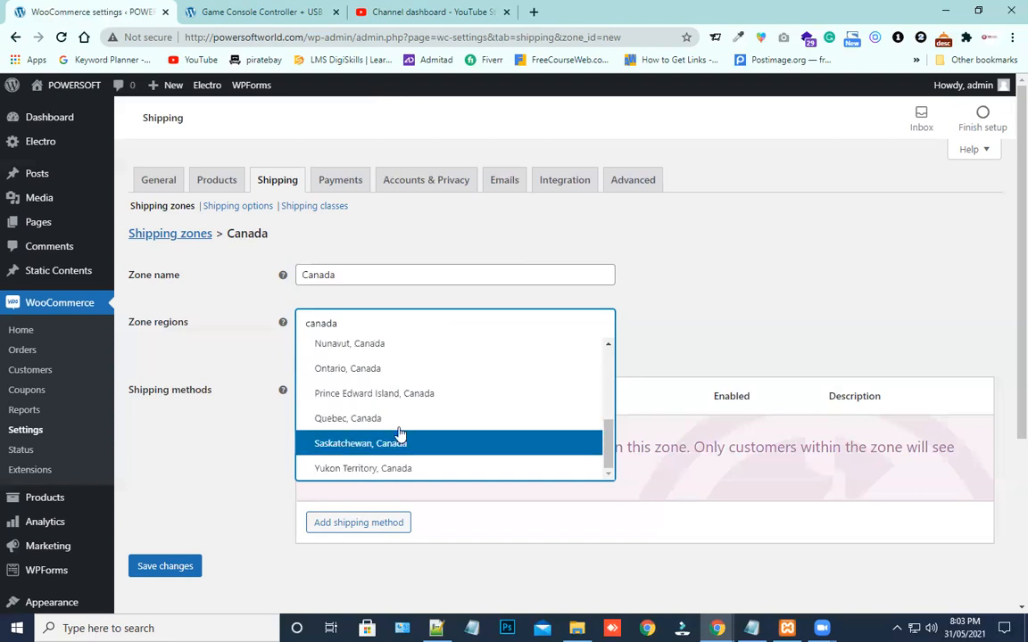
scroll(398, 432, "up", 3)
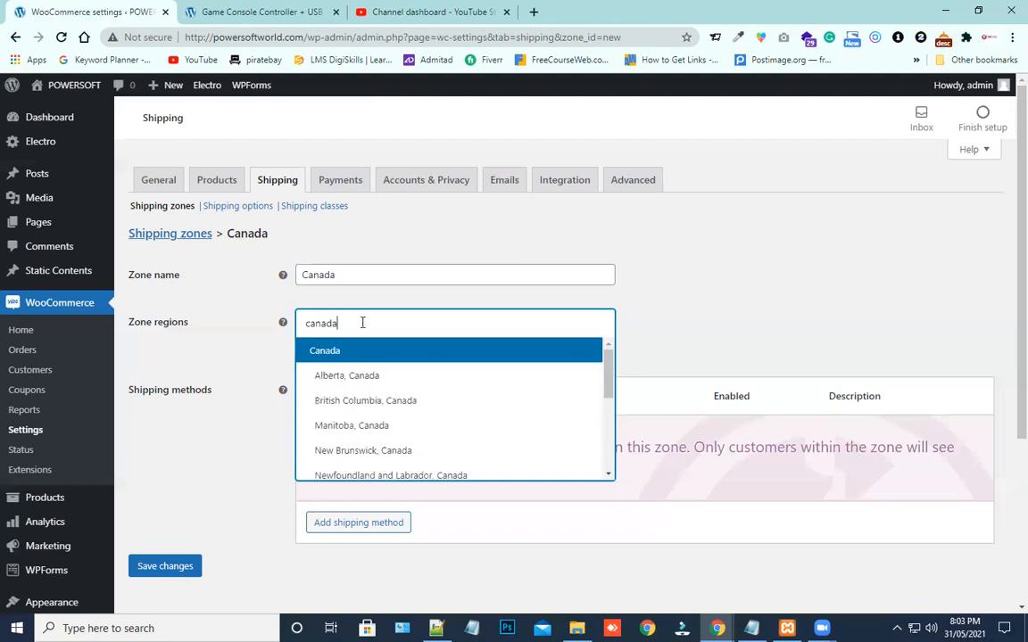
key("Escape")
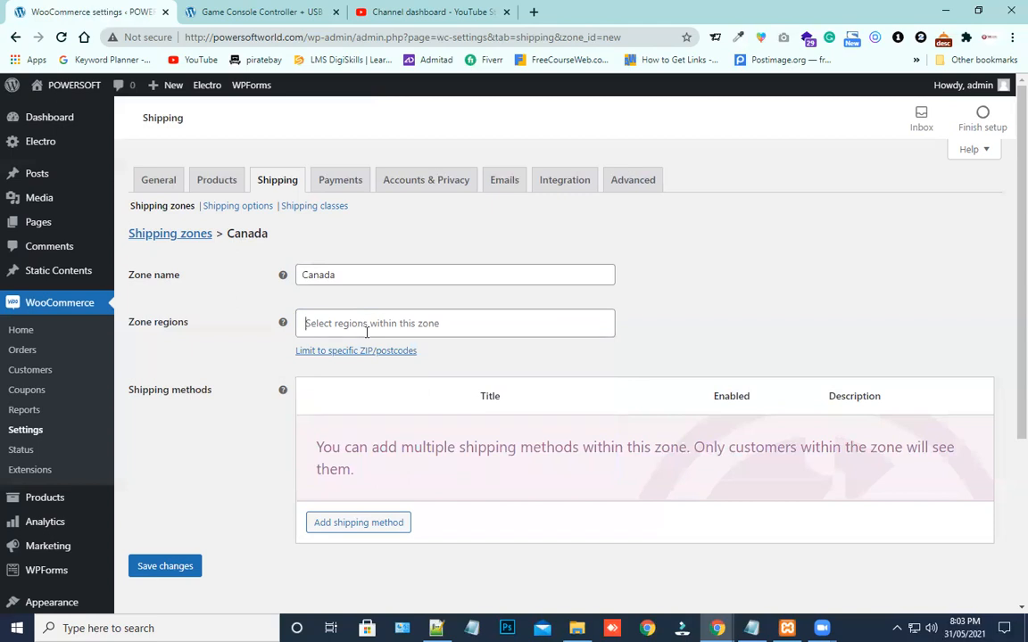
- Try adding Punjab and Sindh, Pakistan, to the Canada zone's regions, and remove both again
left_click(366, 332)
type("Pakistan")
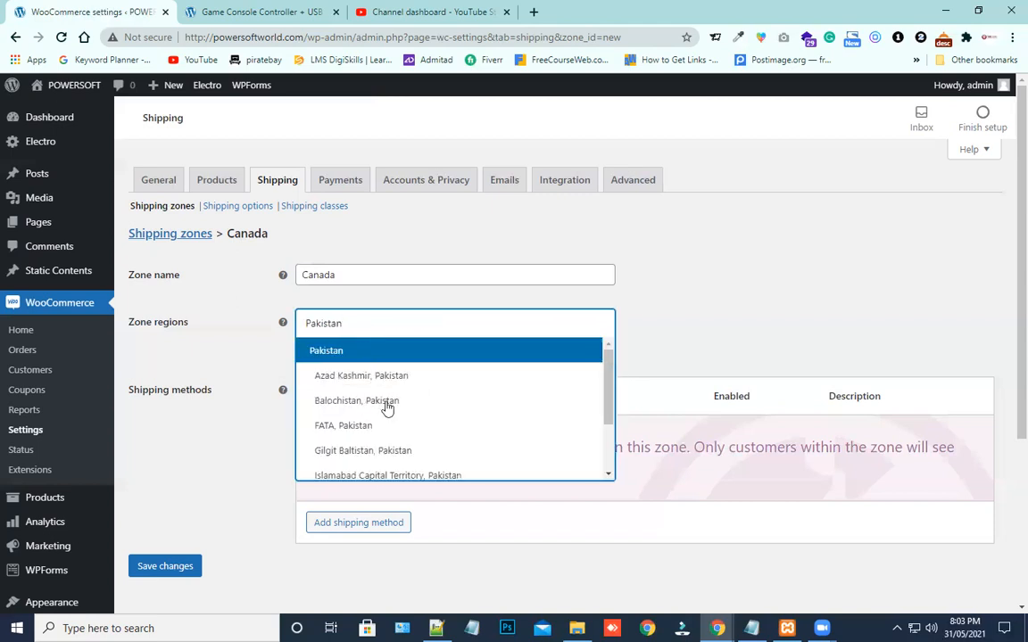
scroll(406, 415, "down", 1)
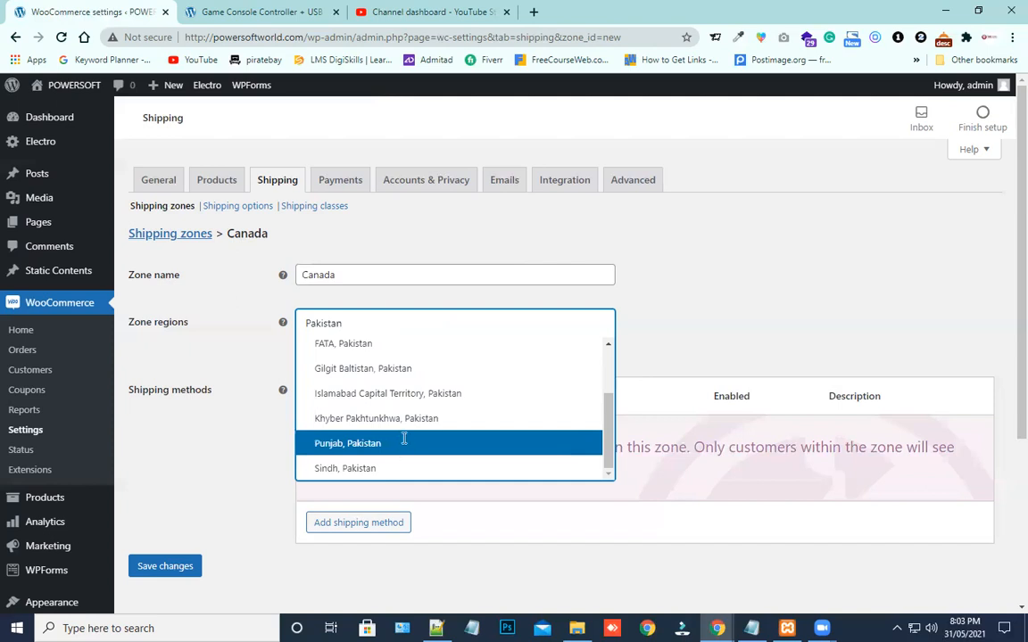
left_click(399, 445)
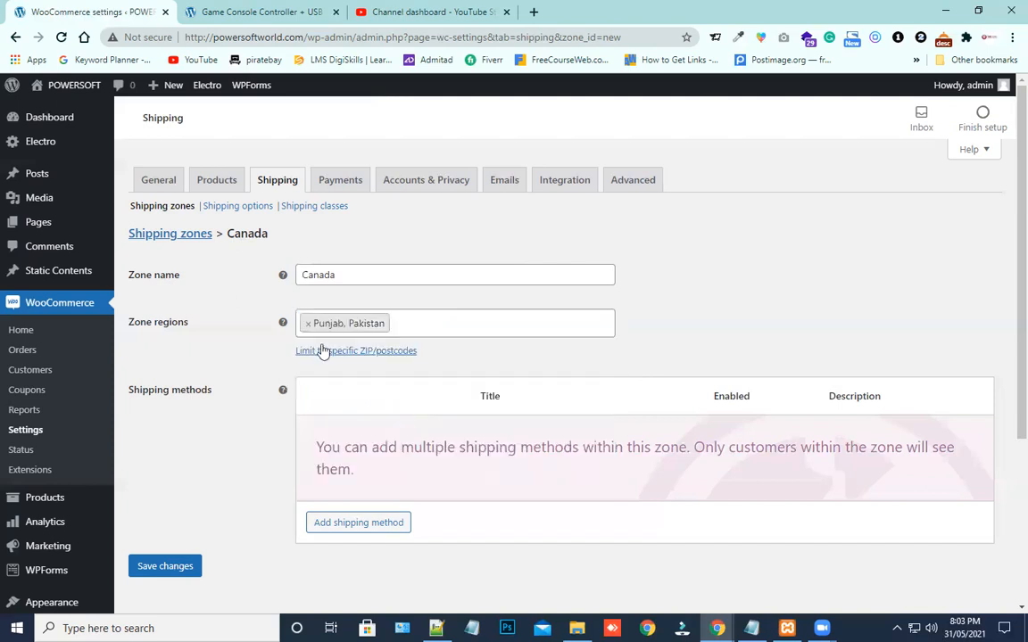
left_click(385, 321)
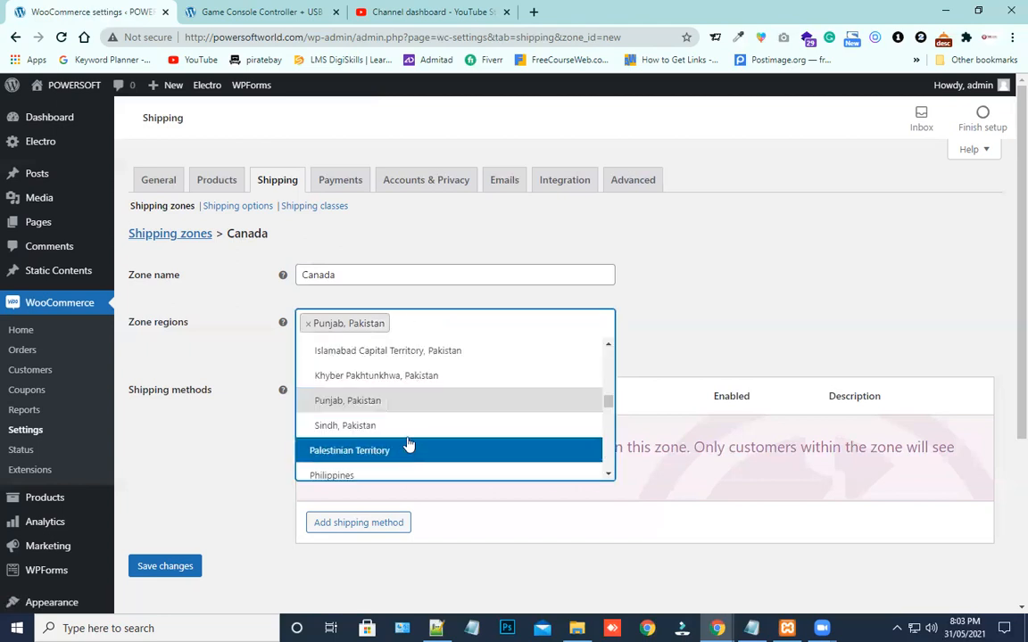
left_click(410, 427)
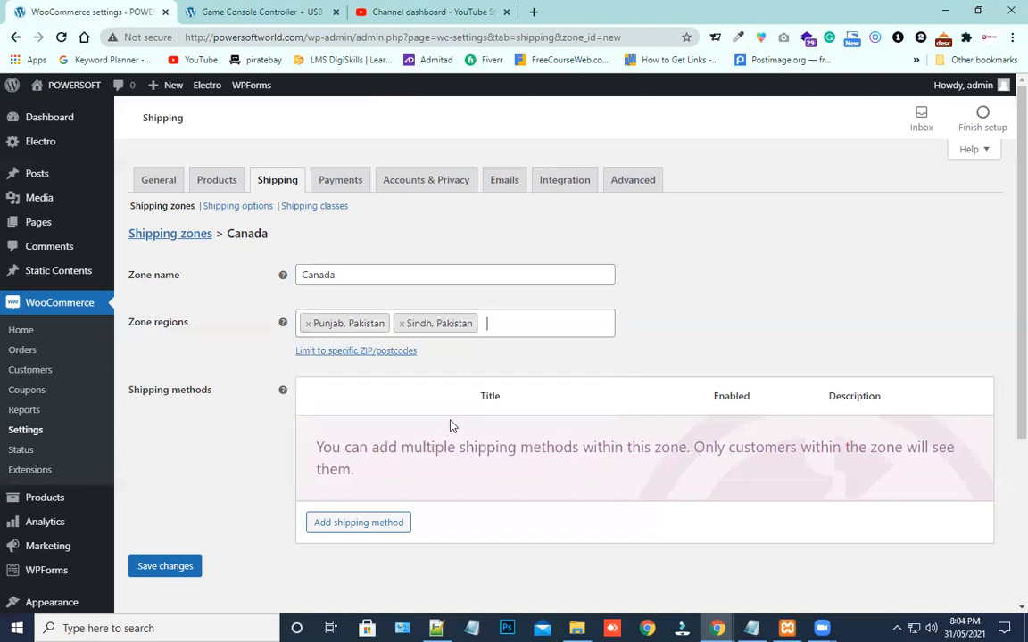
left_click(401, 326)
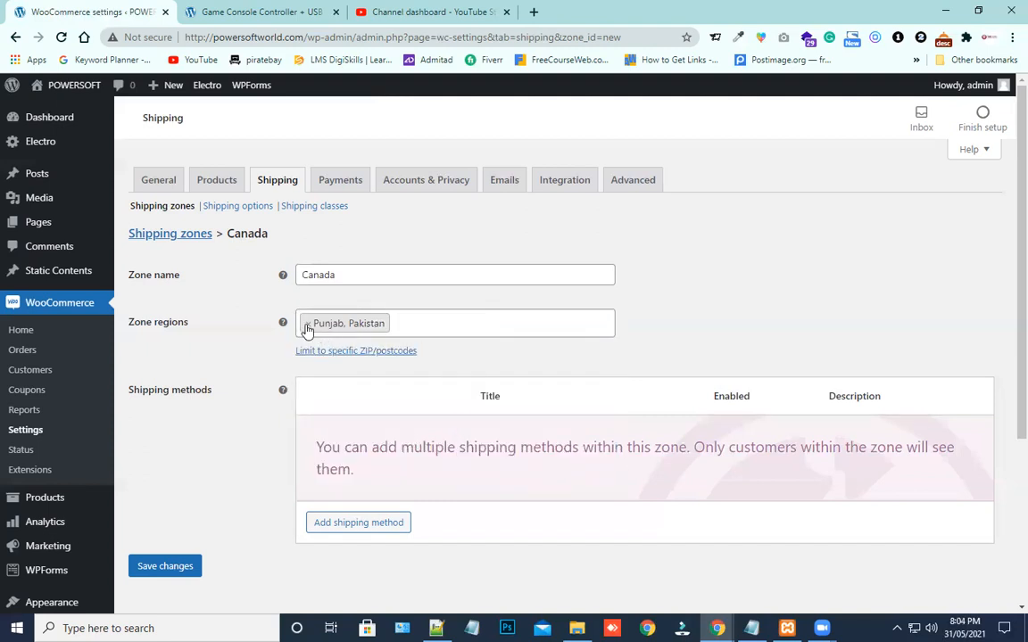
left_click(307, 328)
- Search the zone regions for canada and add Alberta, Canada, to the zone
left_click(348, 324)
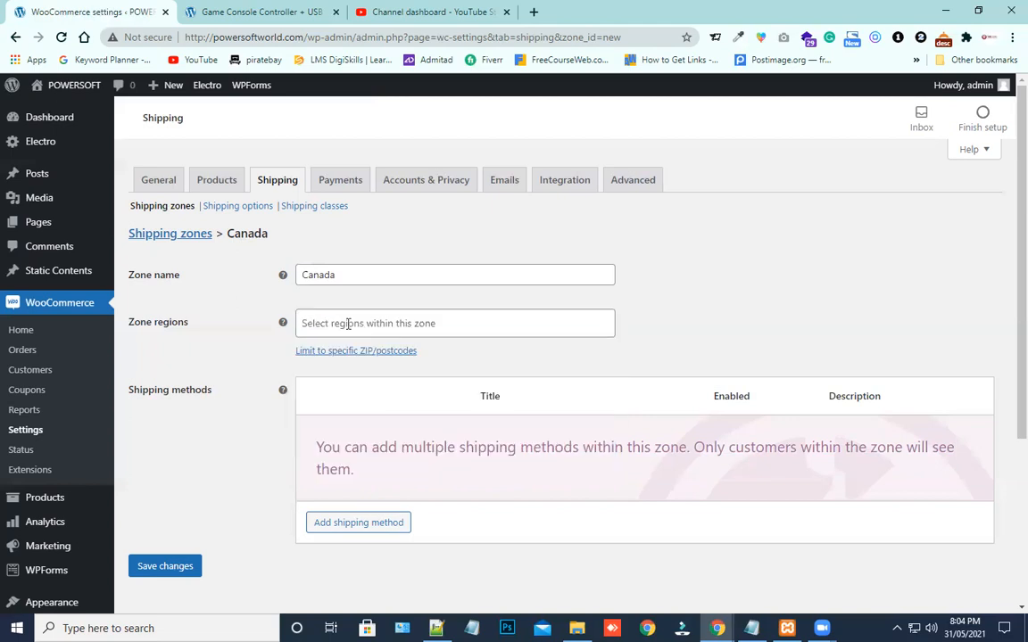
left_click(348, 324)
type("can")
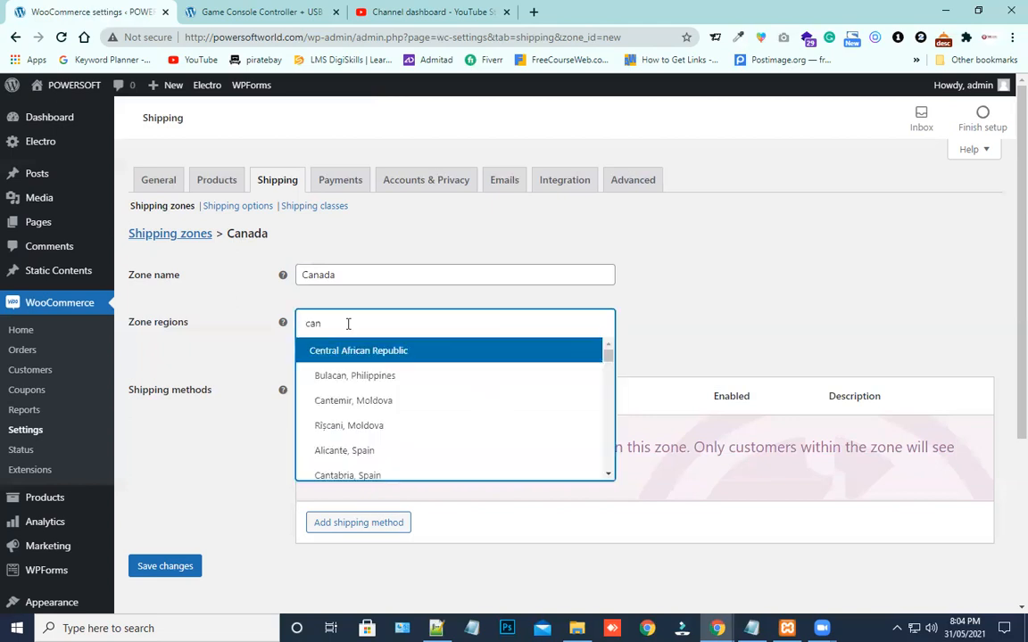
type("da")
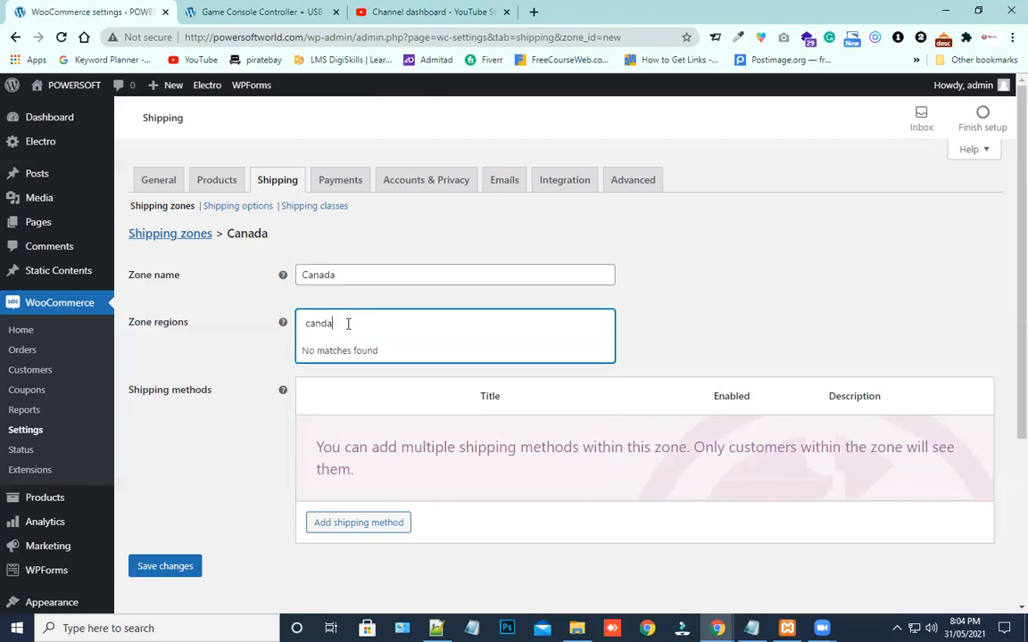
key("BackSpace")
key("BackSpace")
type("a")
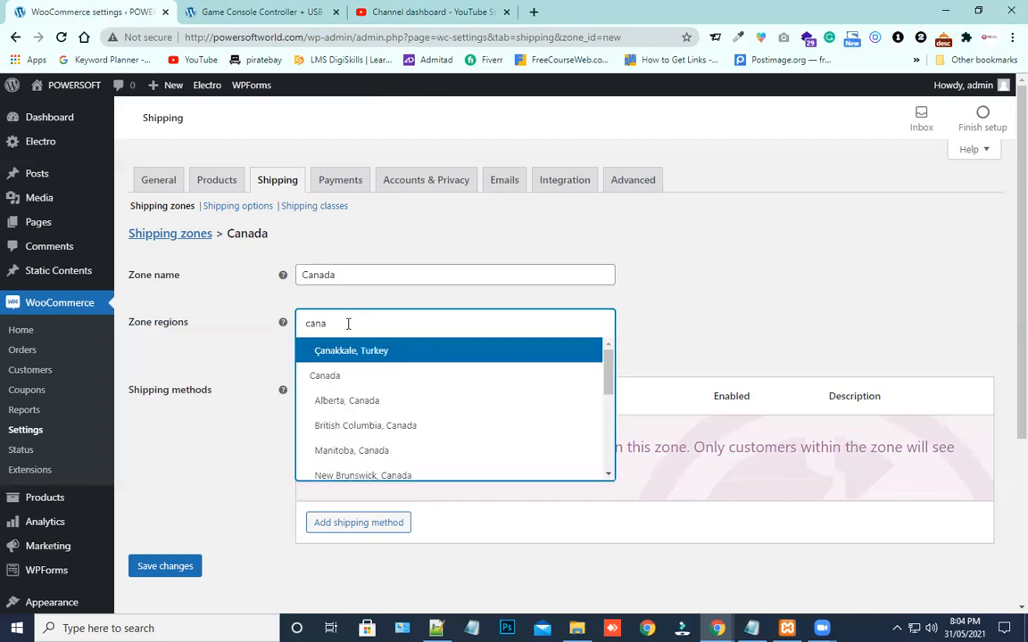
type("da")
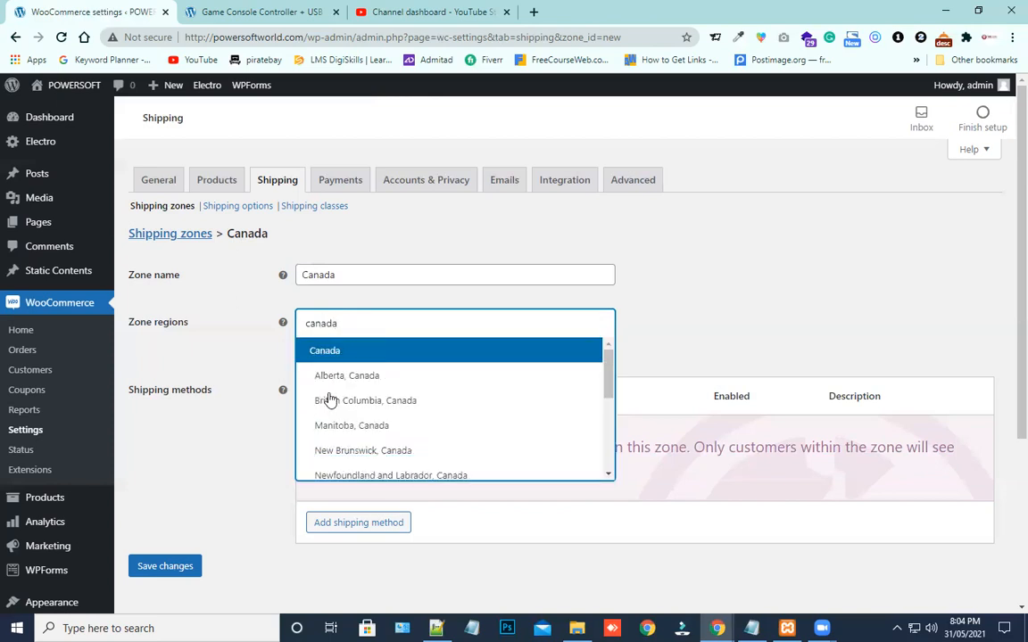
key("Return")
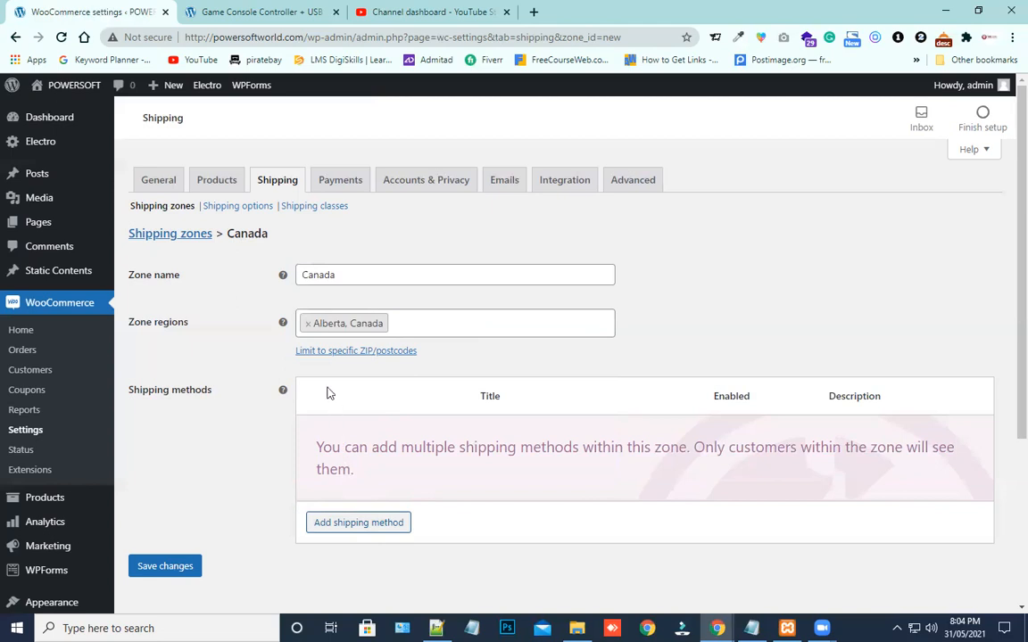
- Open the zone's option for limiting it to specific ZIP/postcodes and leave the postcode list empty
left_click(376, 354)
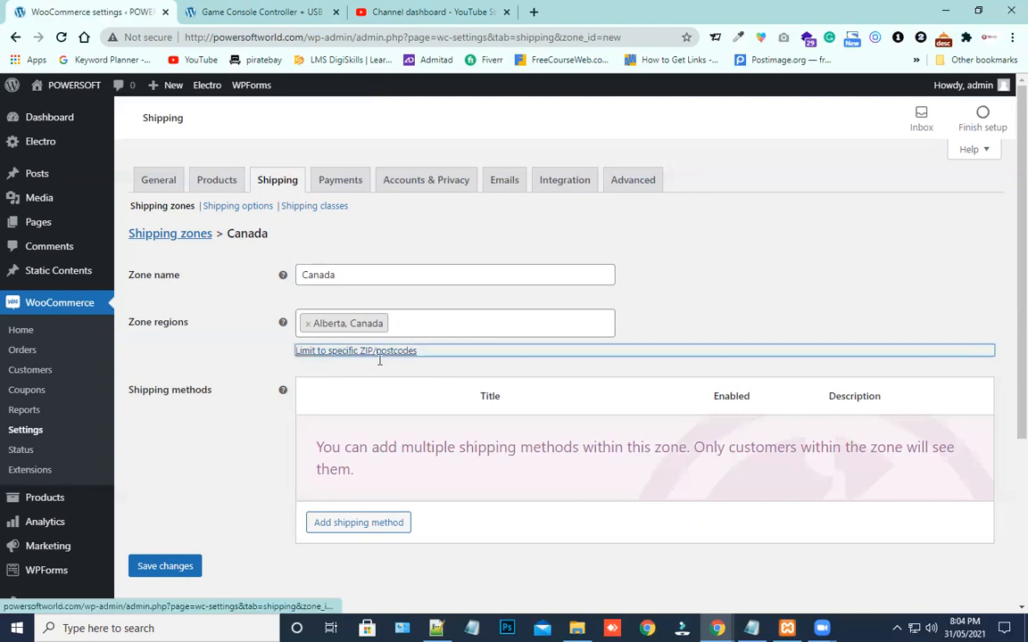
left_click(406, 404)
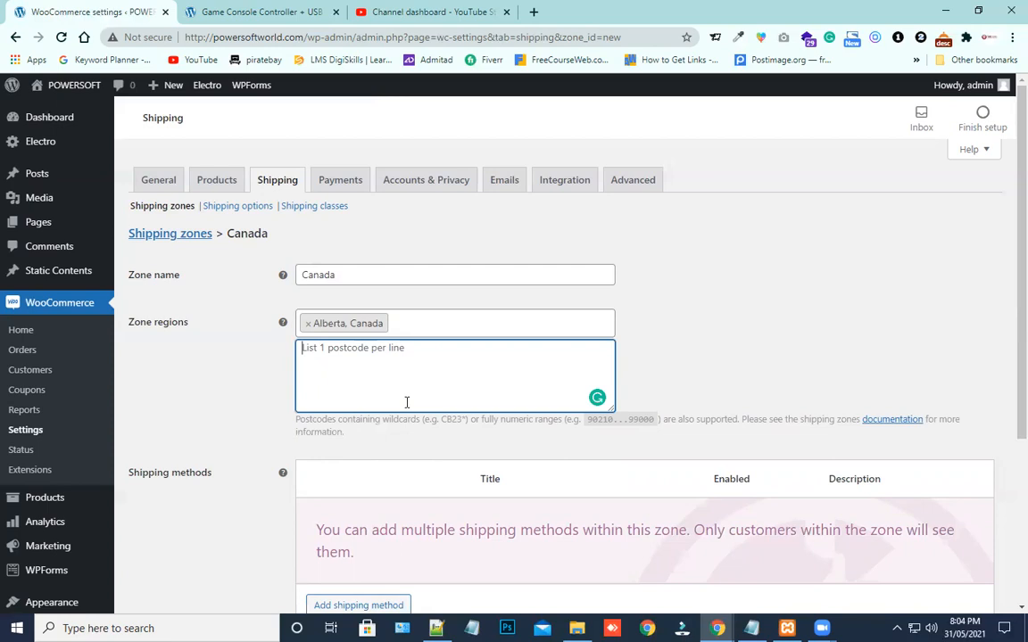
left_click(234, 333)
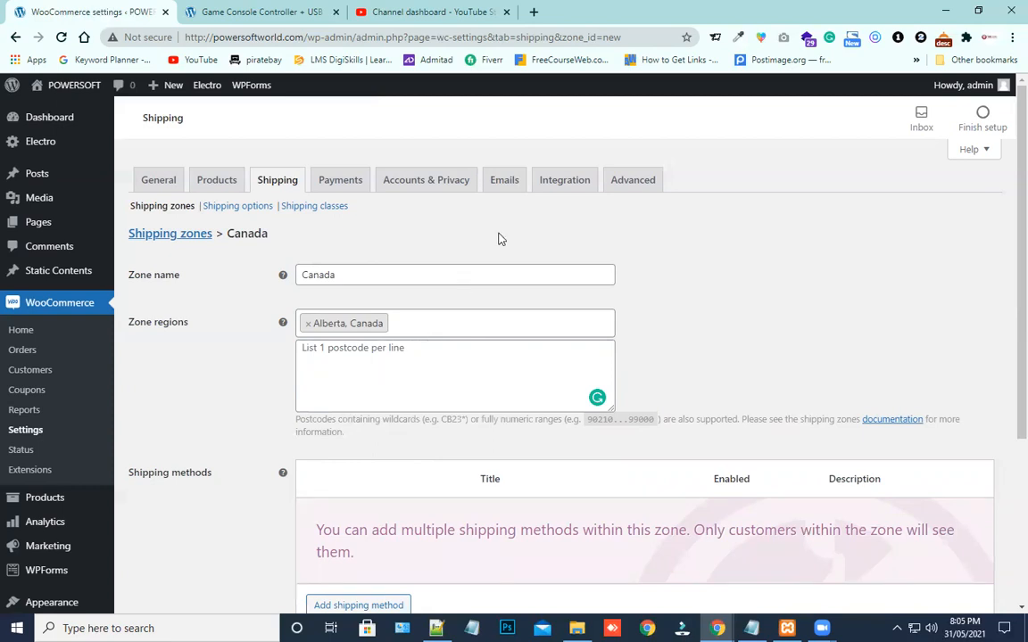
- Search Google in a new tab for alberta zip code canada and open the GeoNames list of Alberta postal codes
left_click(534, 13)
type("albe")
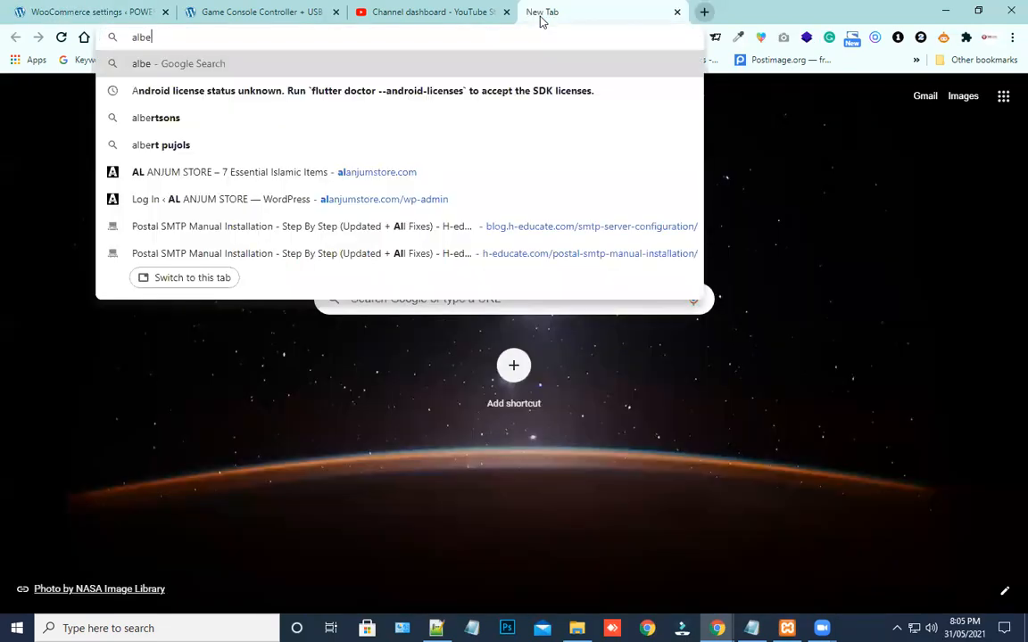
type("rta zi")
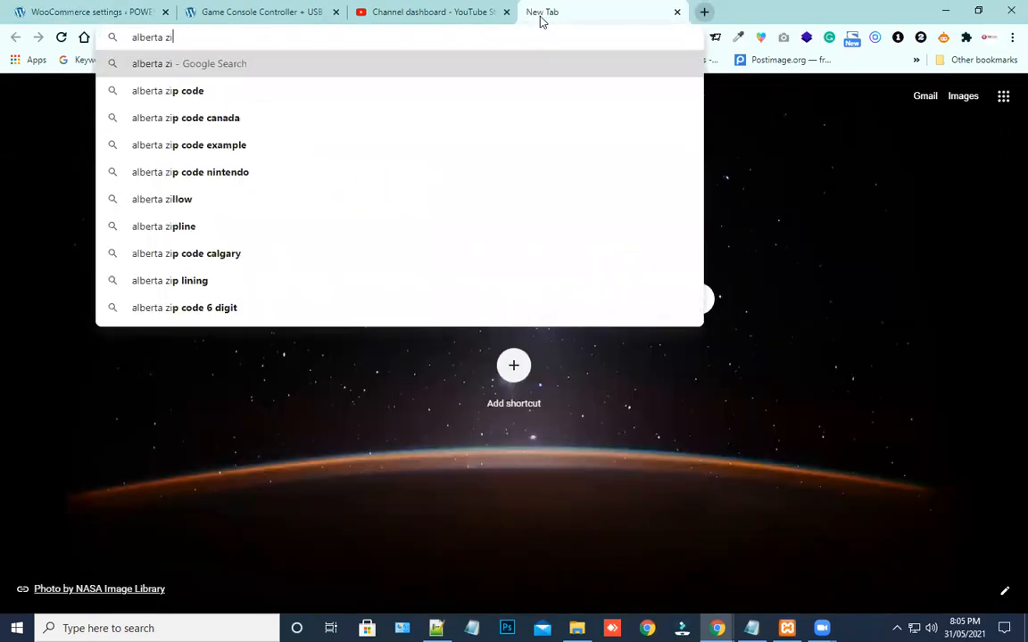
key("Down")
key("Down")
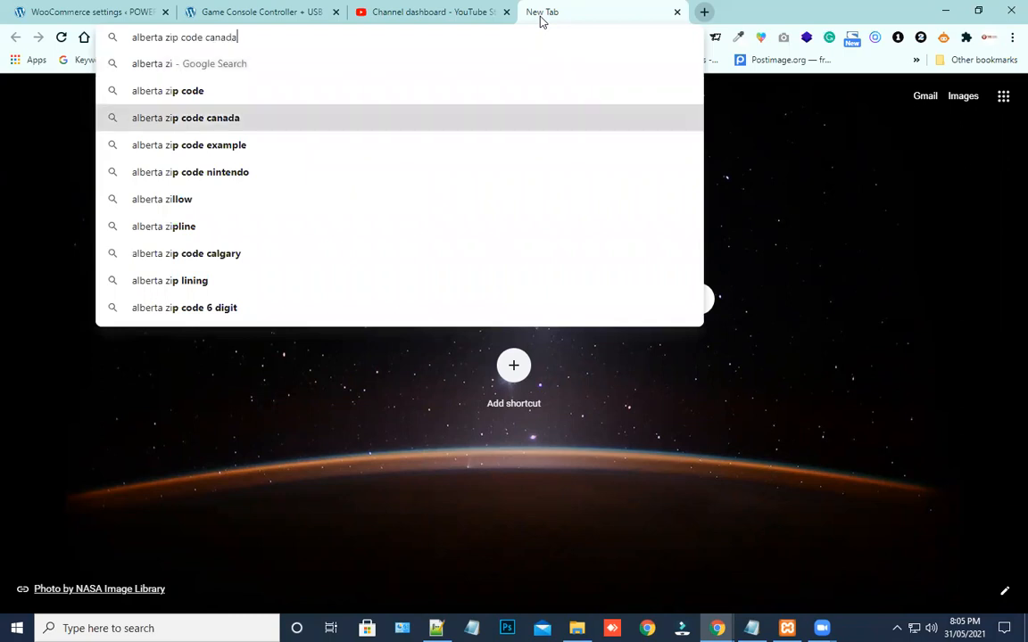
key("Return")
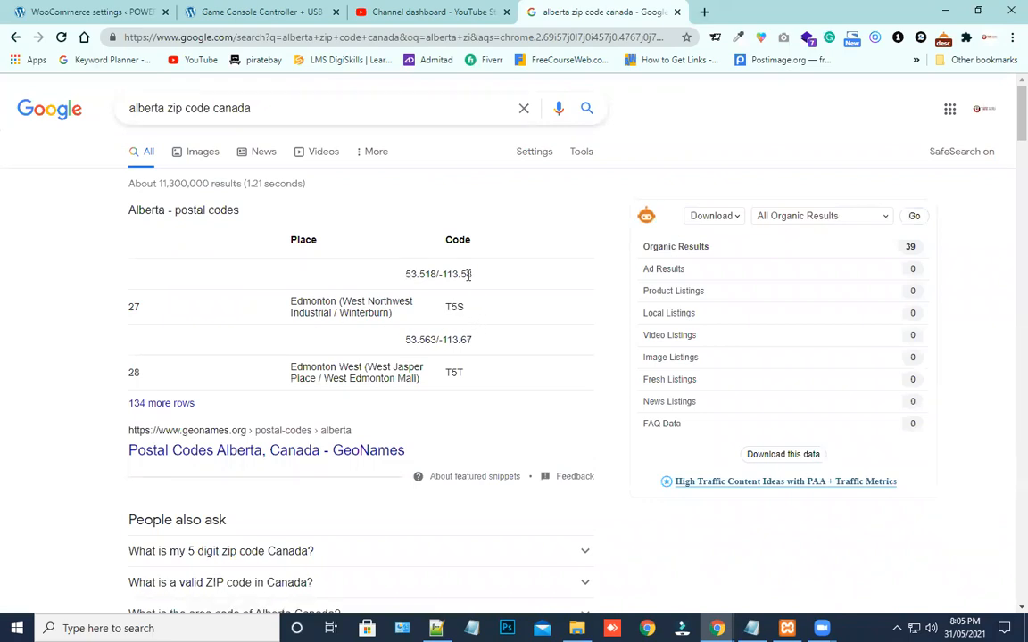
left_click_drag(402, 277, 477, 312)
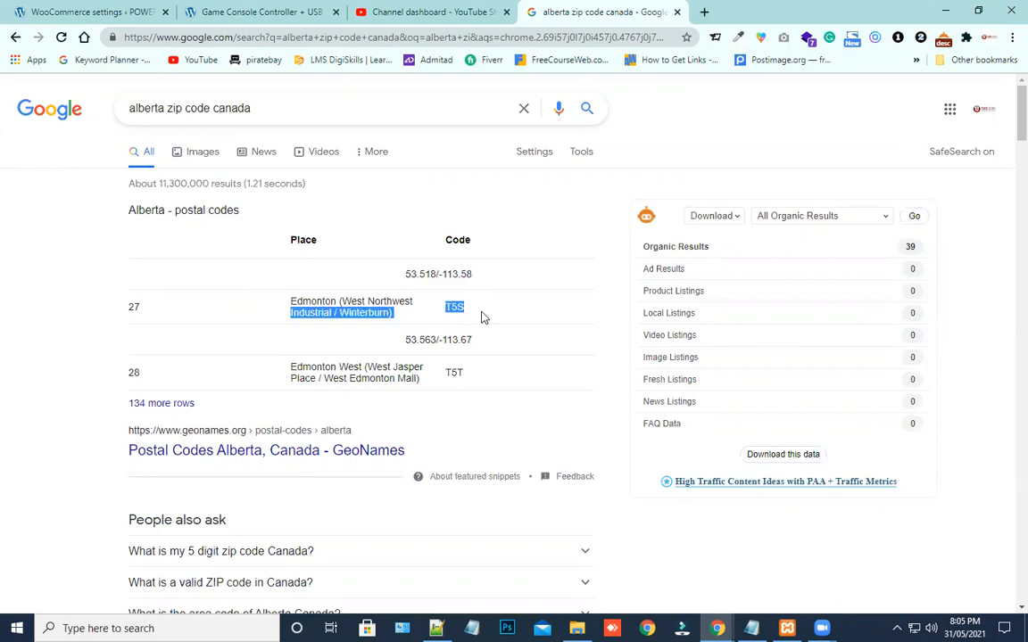
left_click(219, 457)
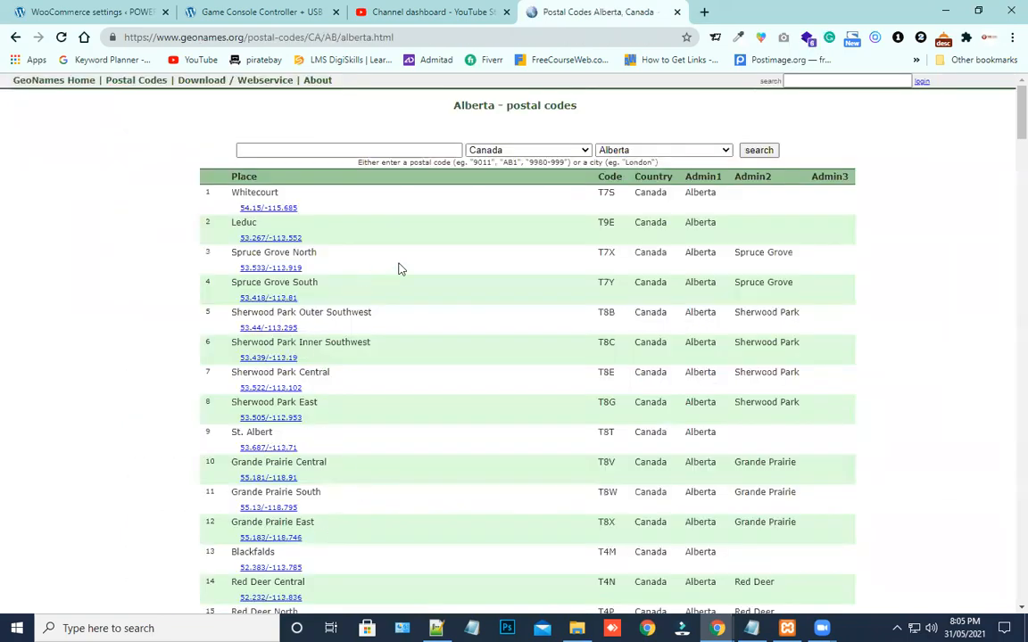
double_click(589, 195)
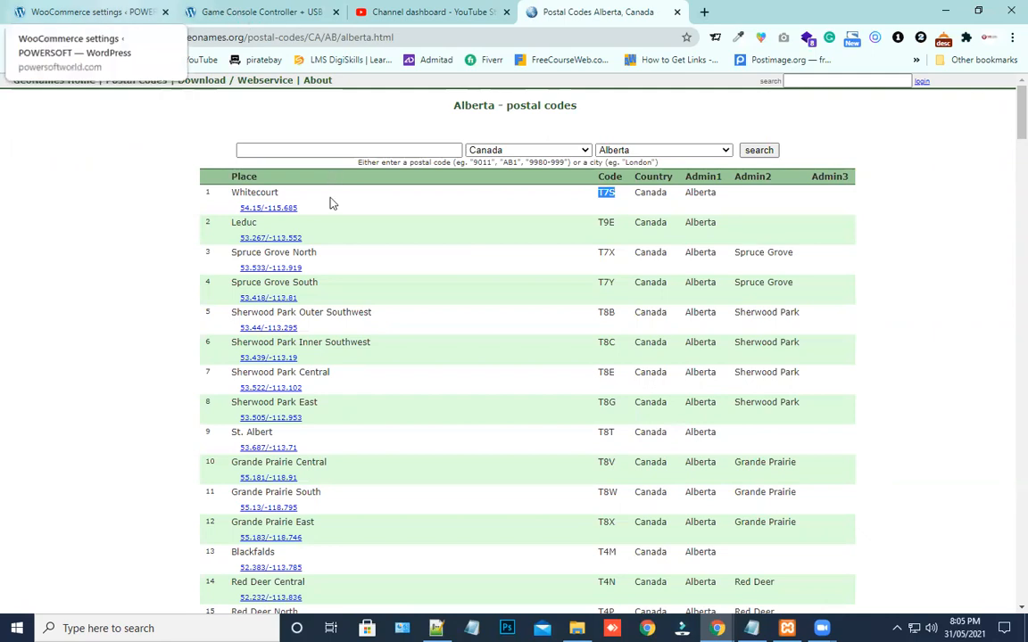
- Return to the WooCommerce shipping settings and save the Canada zone
left_click(366, 10)
left_click(196, 14)
left_click(140, 9)
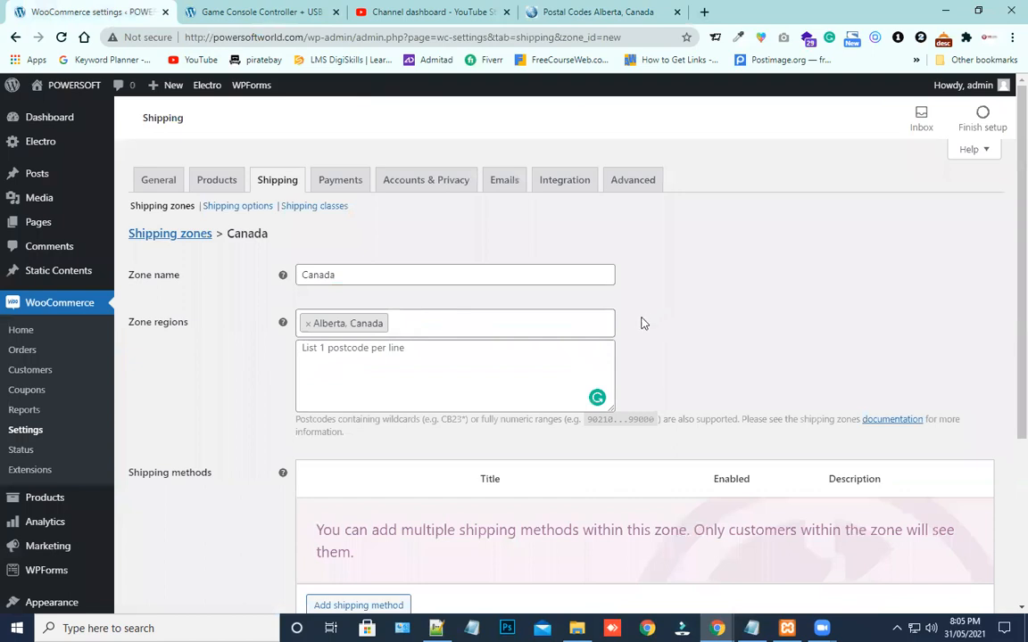
scroll(232, 442, "down", 3)
left_click(195, 432)
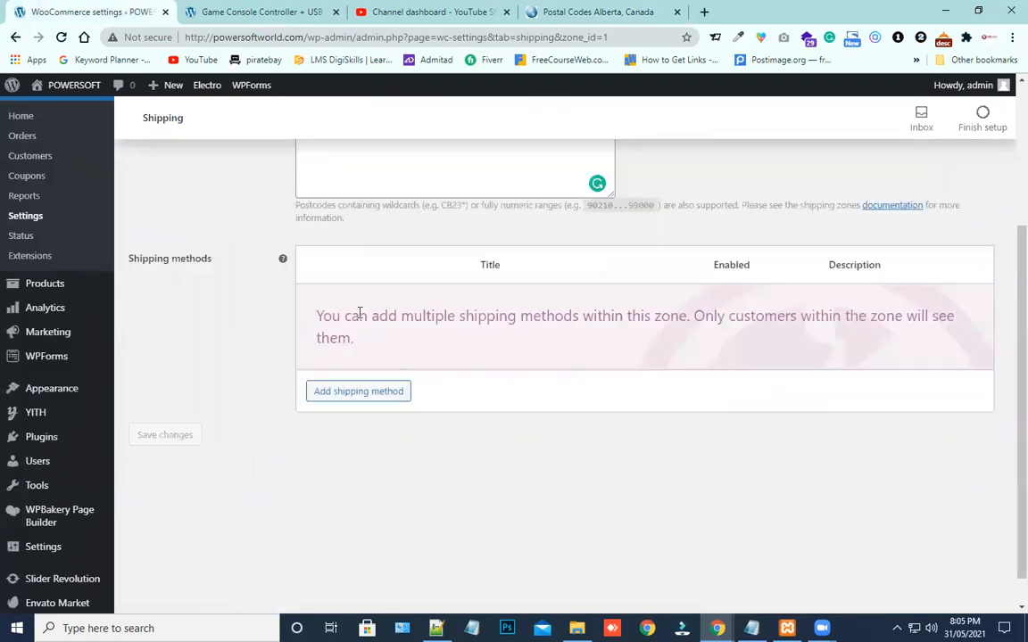
- Add Free shipping as a shipping method for the Canada zone
scroll(356, 314, "up", 2)
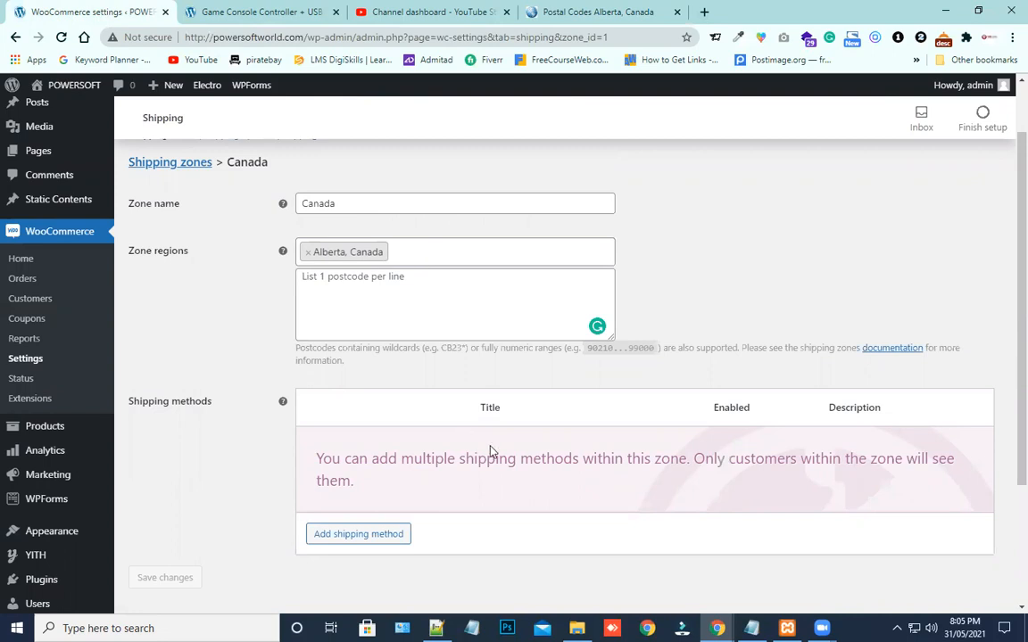
left_click(338, 536)
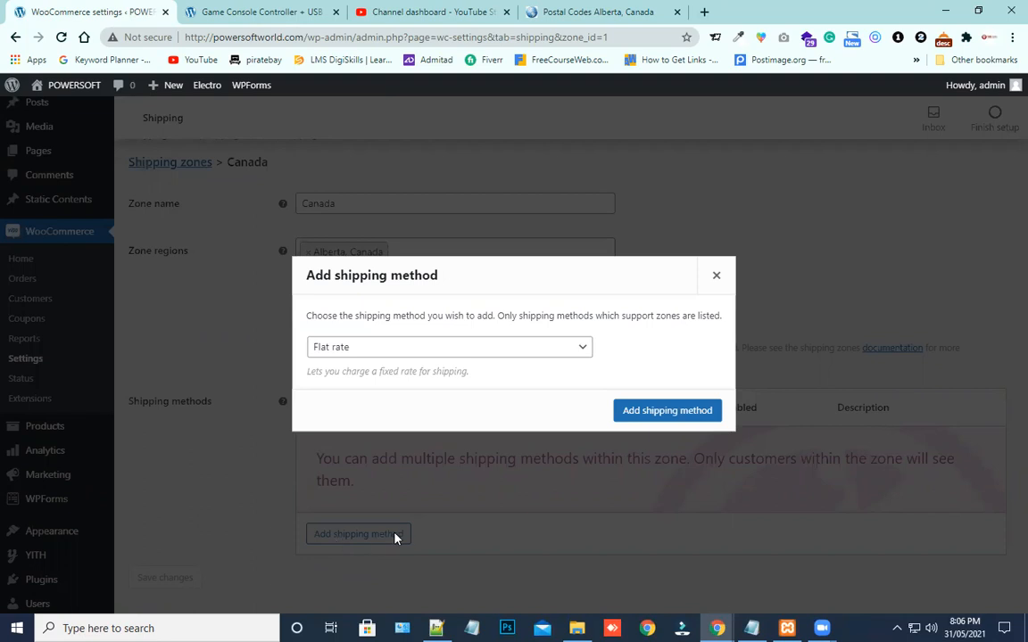
left_click(479, 348)
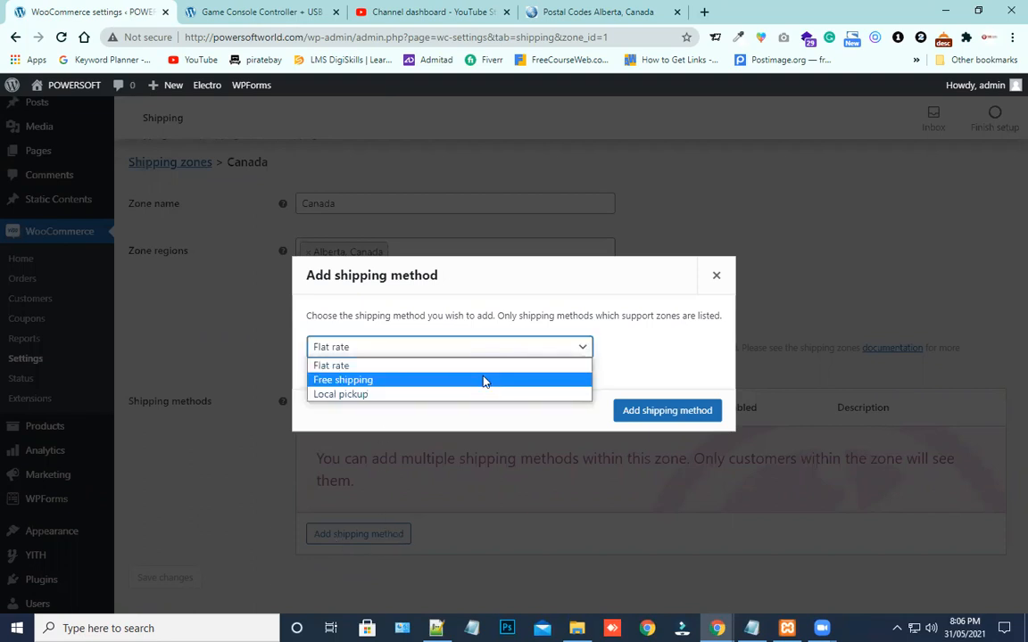
left_click(485, 380)
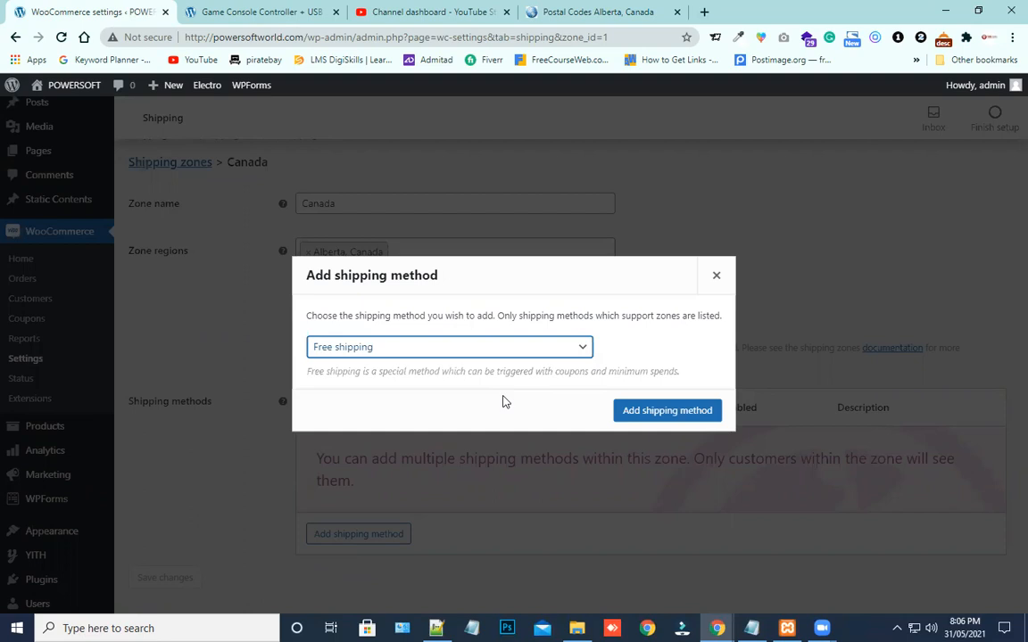
left_click(650, 410)
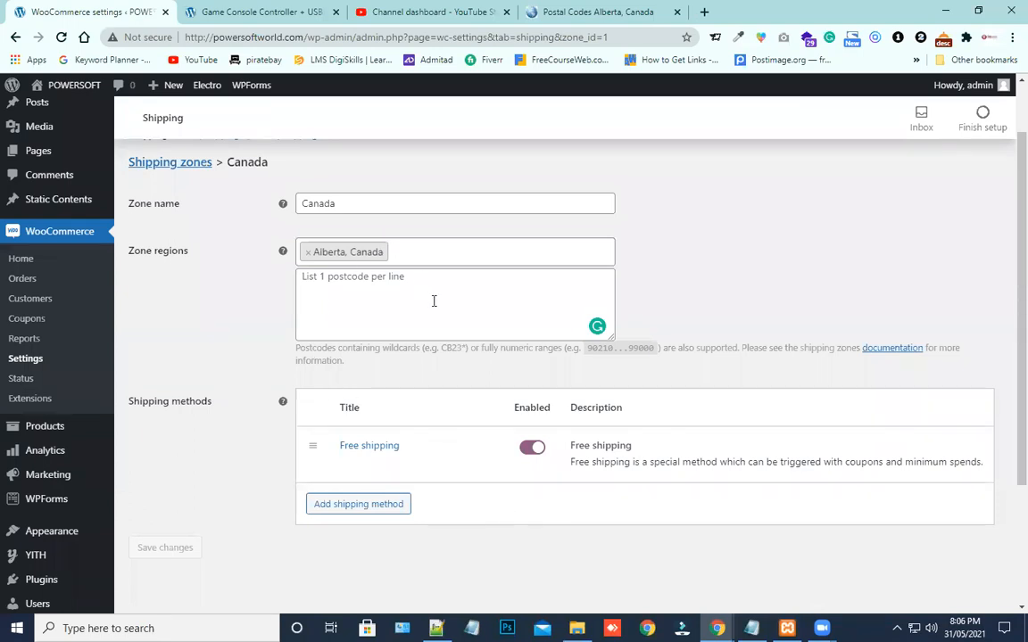
mouse_move(395, 462)
left_click(355, 510)
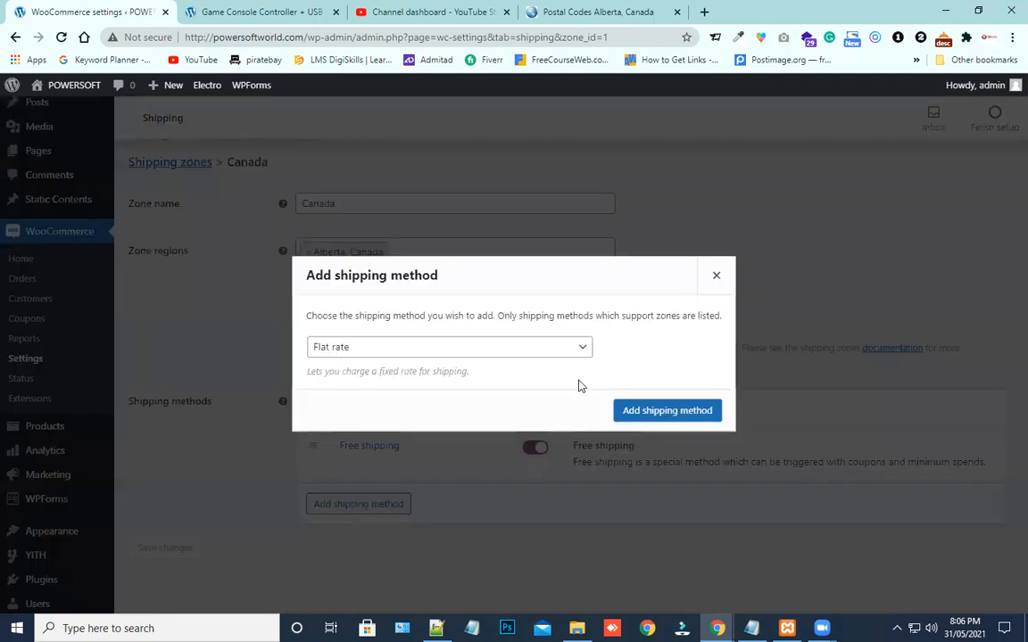
left_click(715, 278)
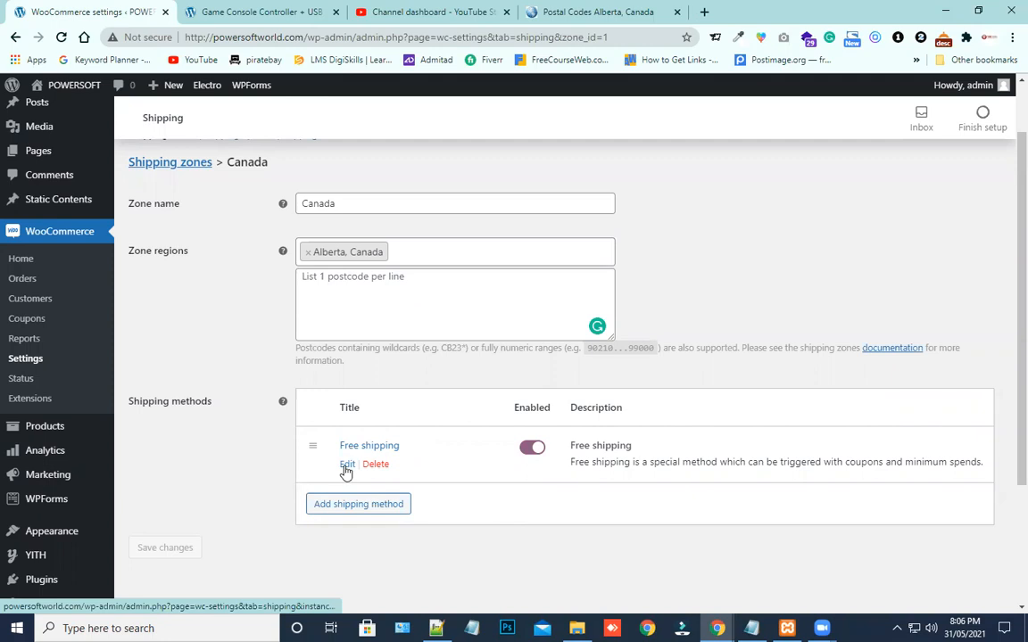
- Open the Free shipping method's settings and set free shipping to require a valid free shipping coupon
left_click(346, 466)
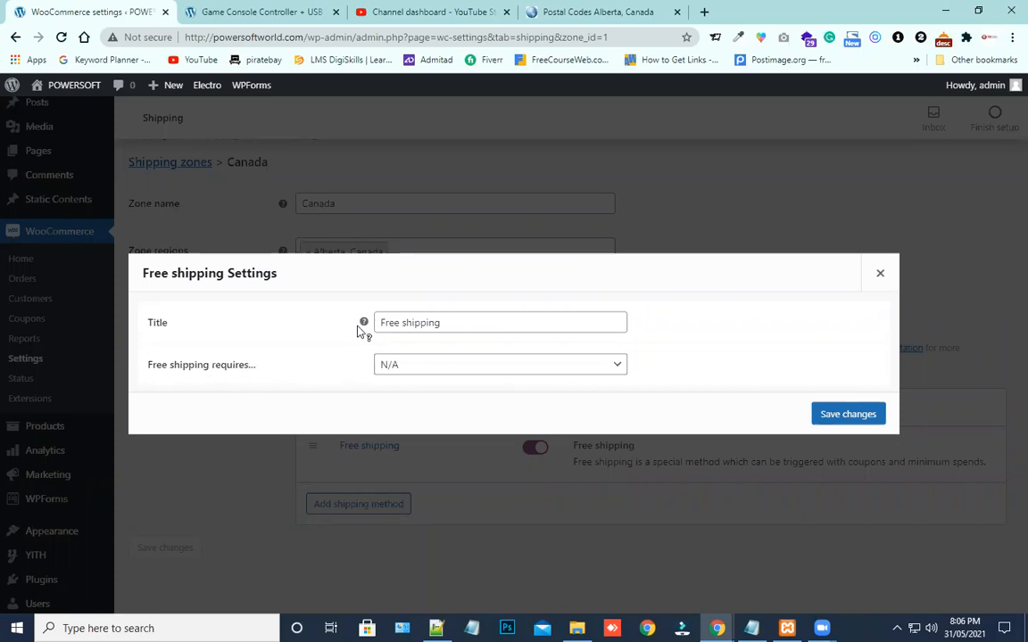
left_click(470, 368)
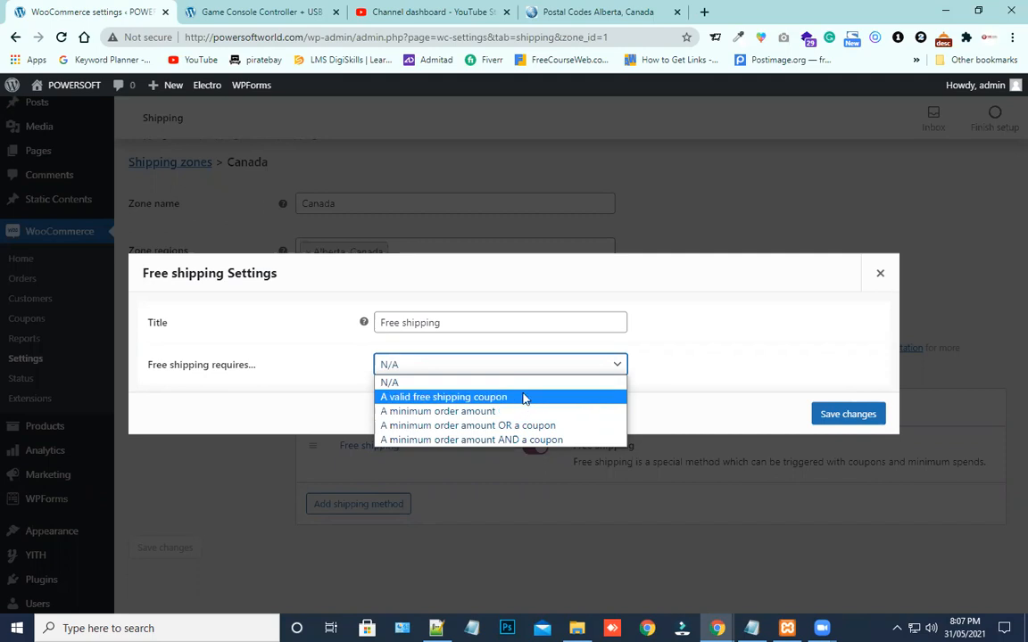
left_click(194, 392)
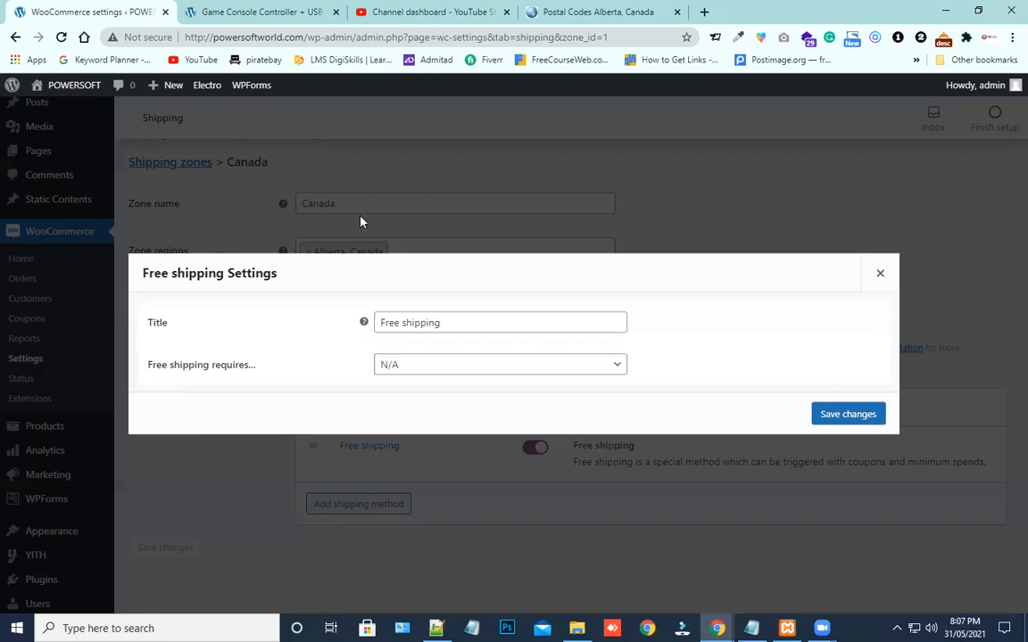
left_click(458, 371)
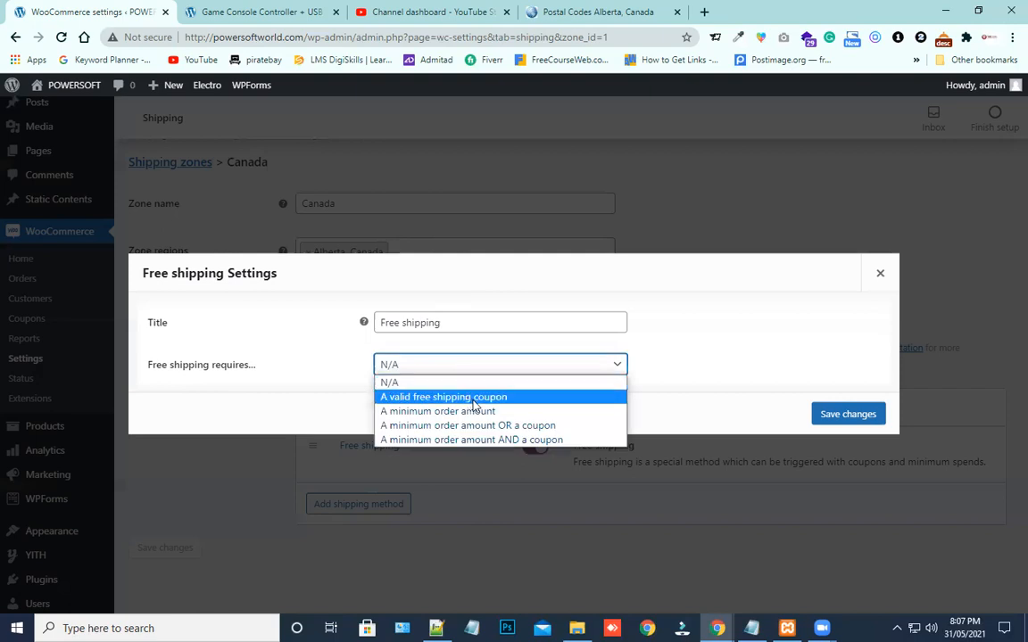
left_click(475, 399)
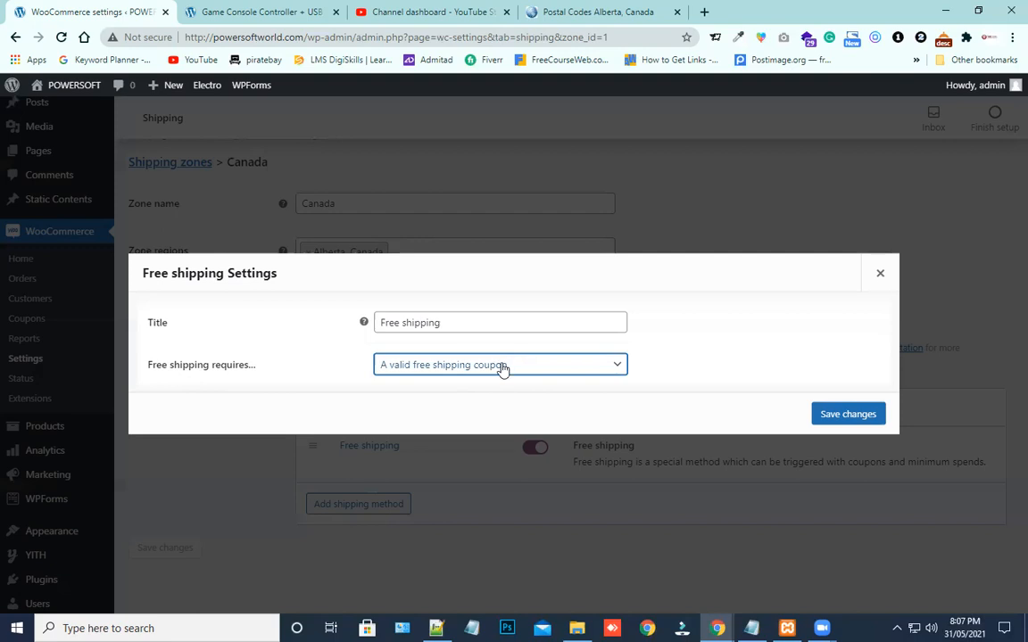
- Set free shipping to require a minimum order amount of 500, and close its settings without saving
left_click(503, 367)
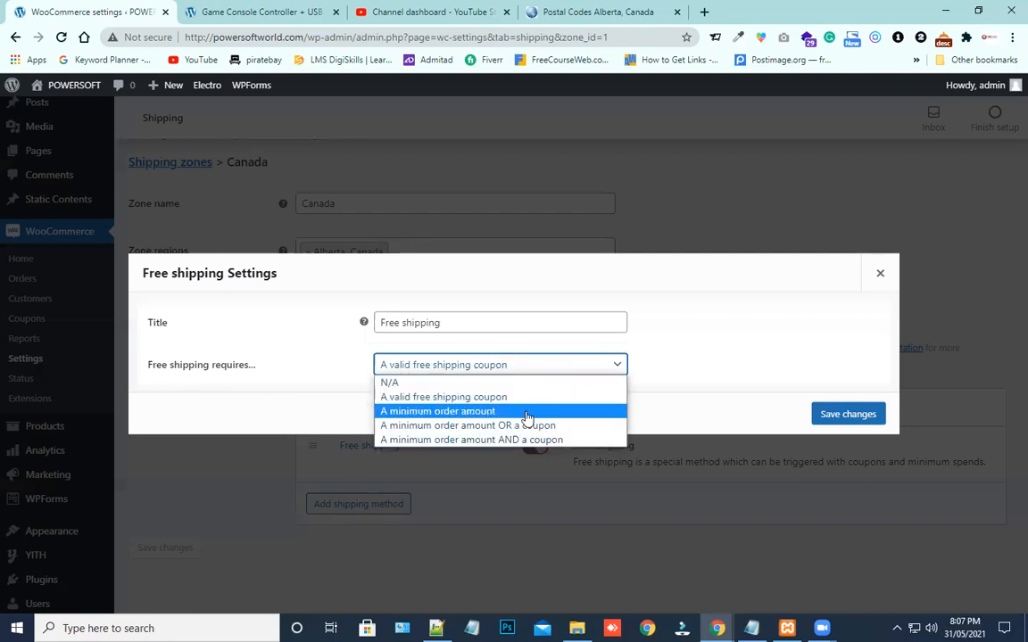
left_click(527, 417)
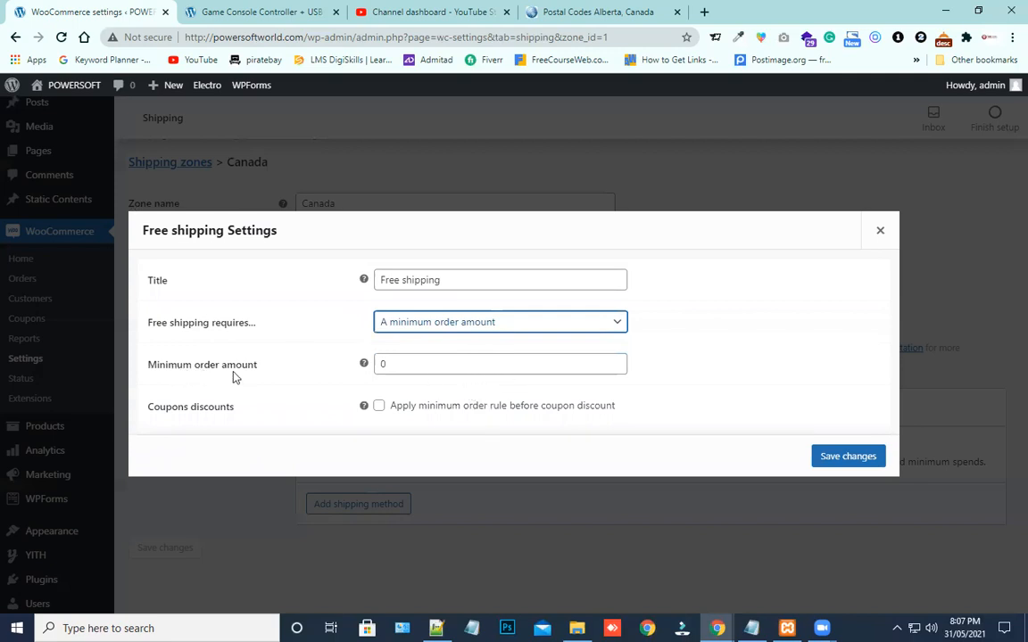
left_click(380, 366)
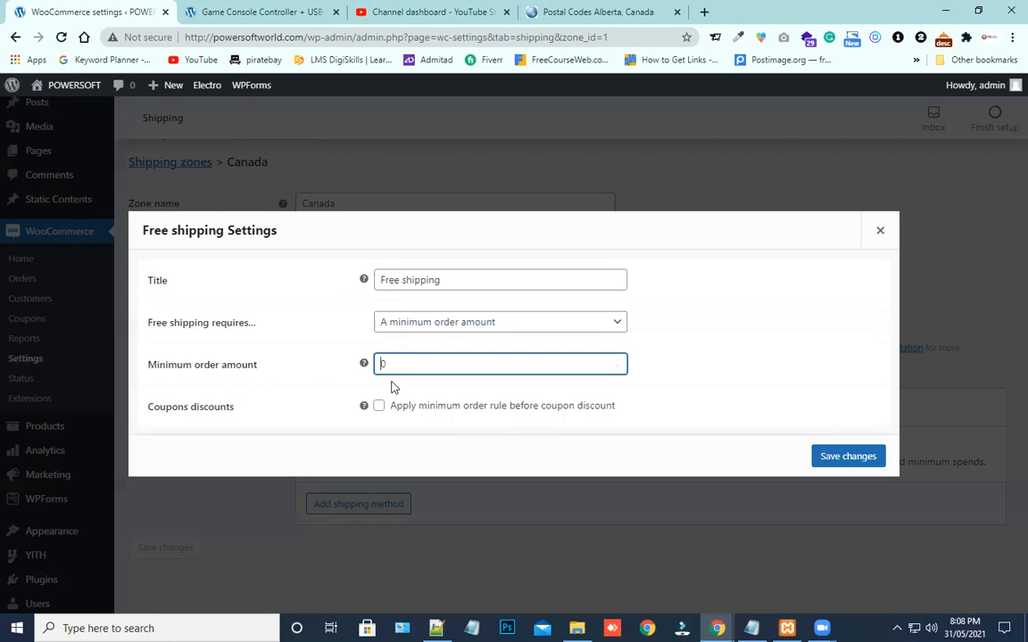
type("500")
key("Delete")
left_click(513, 329)
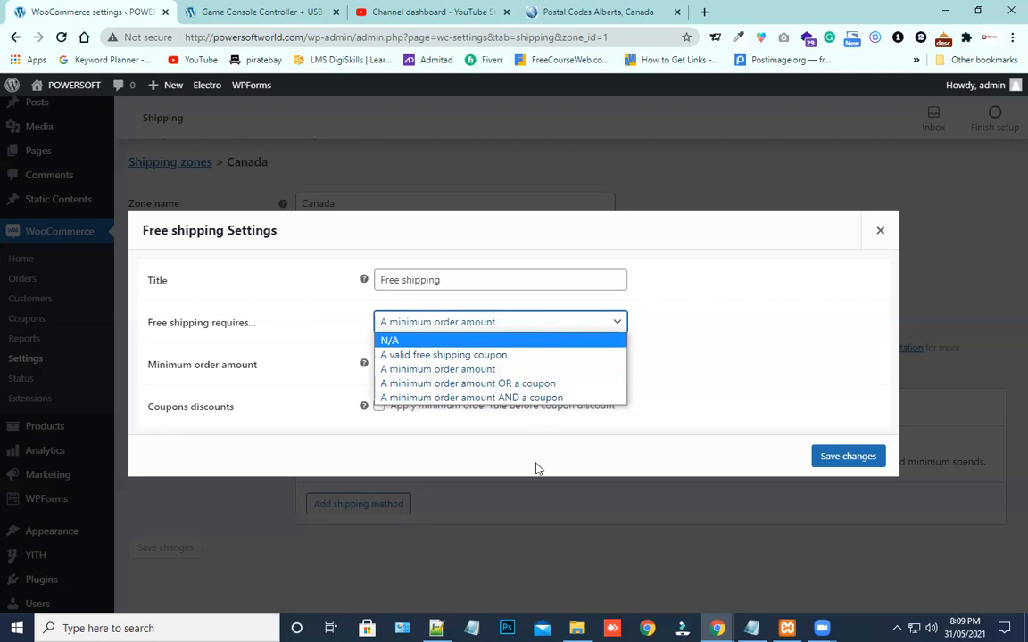
left_click(623, 593)
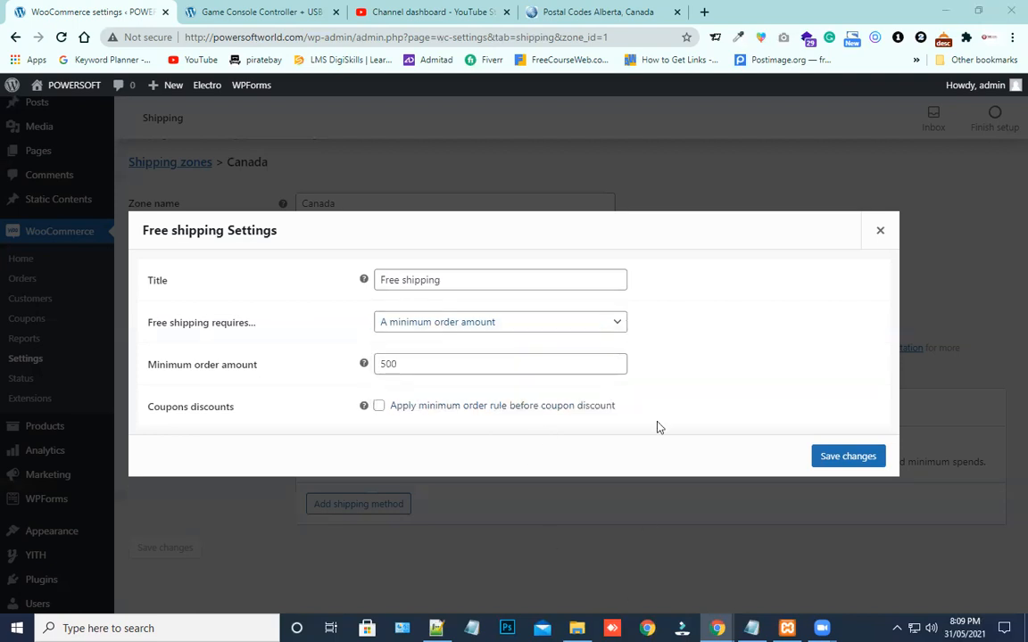
left_click(873, 241)
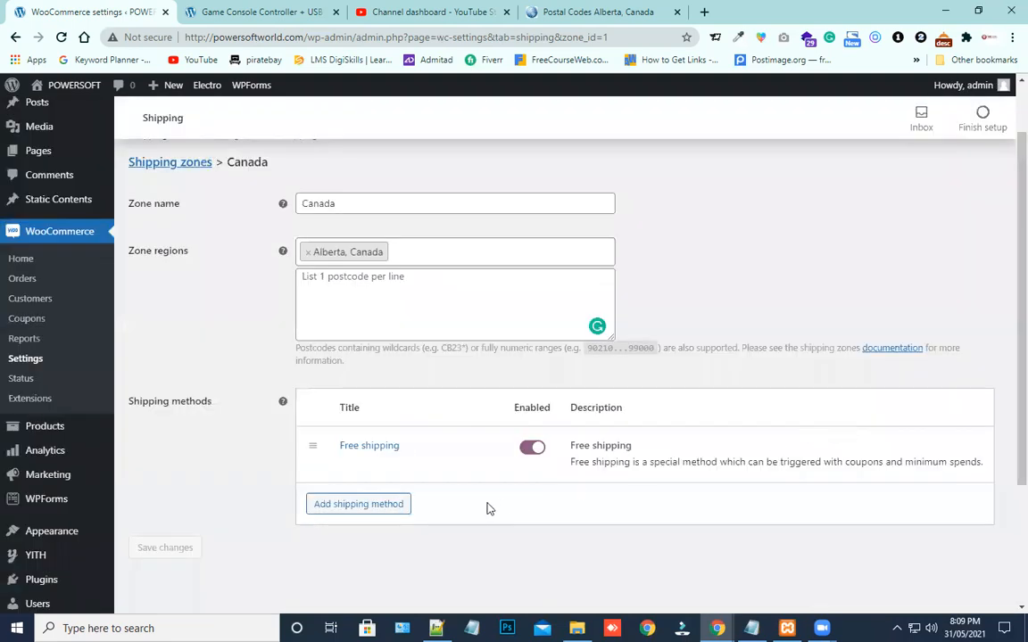
- Add Pakistan to the Canada zone's regions alongside Alberta
left_click(350, 506)
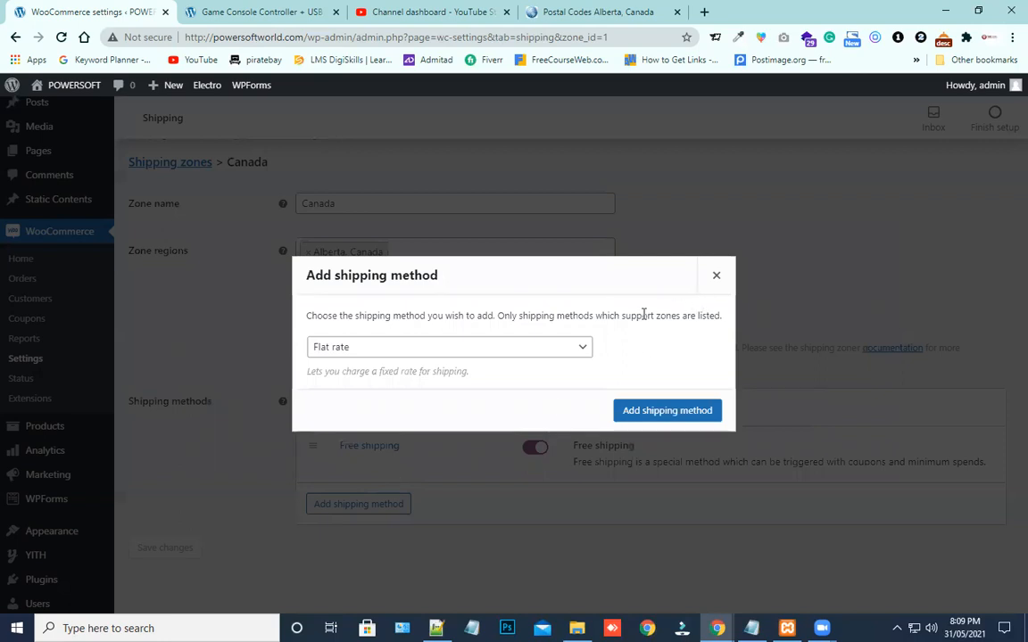
left_click(717, 281)
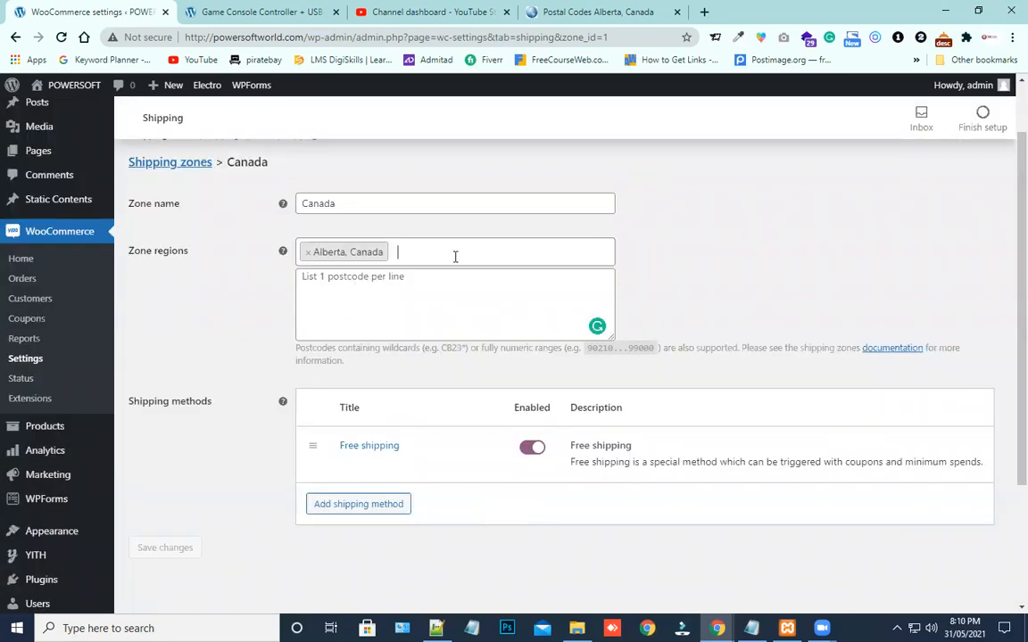
left_click(455, 256)
type("p")
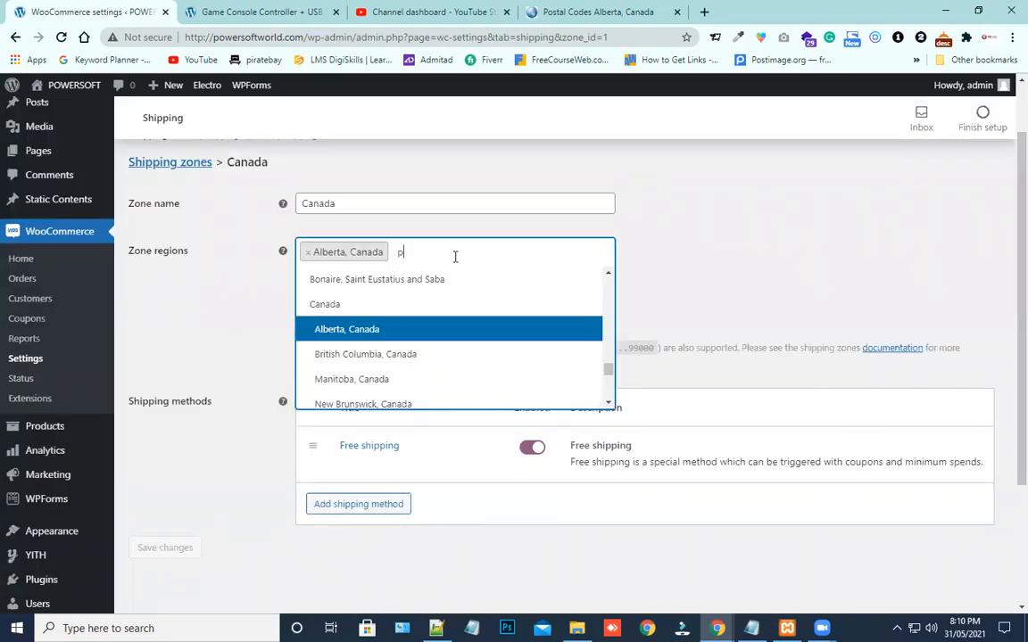
type("ak")
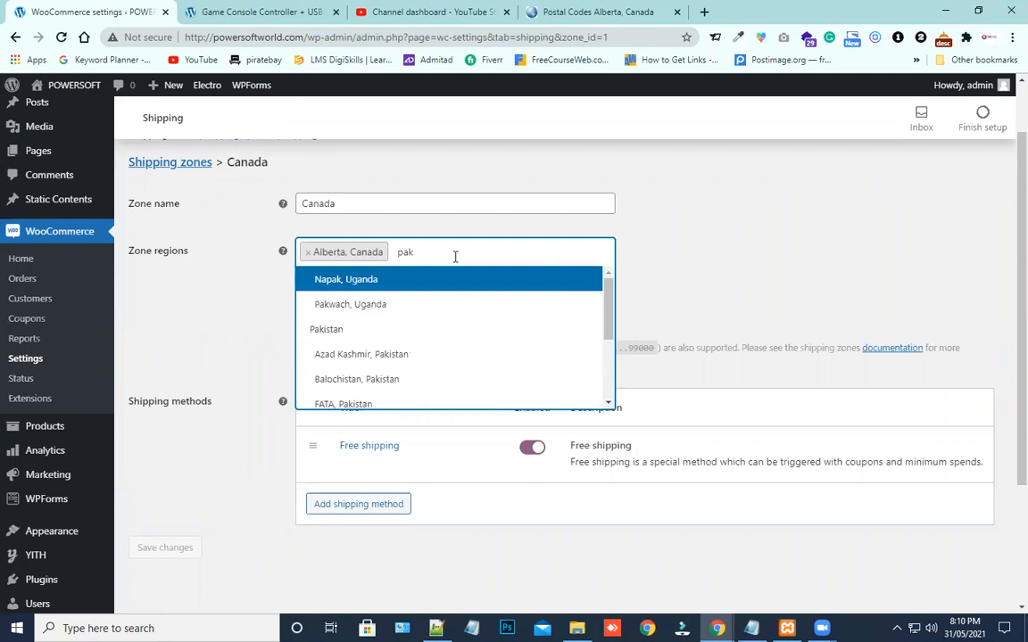
type("ist")
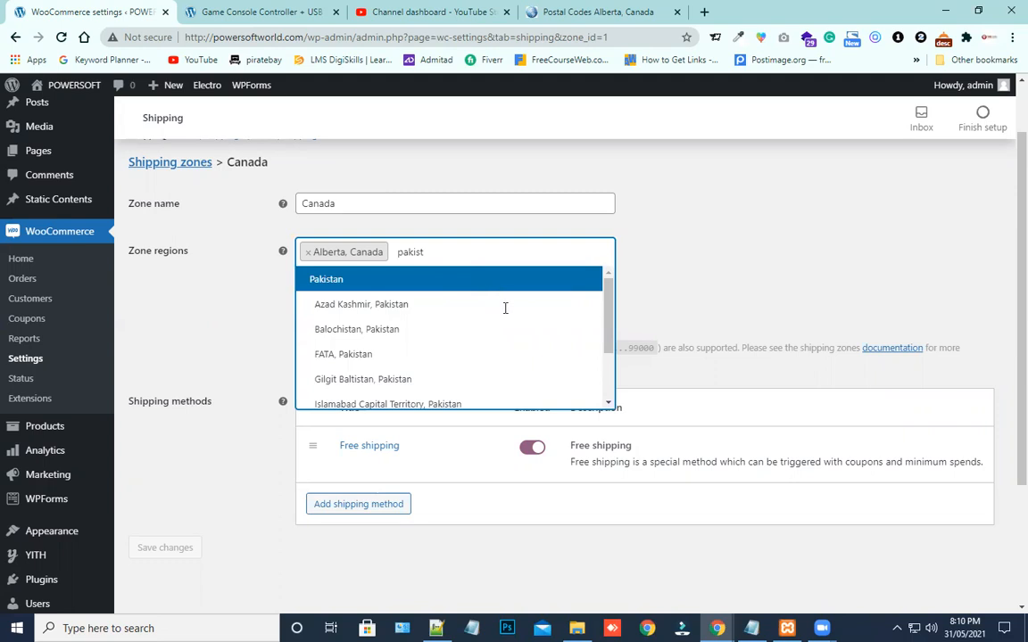
key("Return")
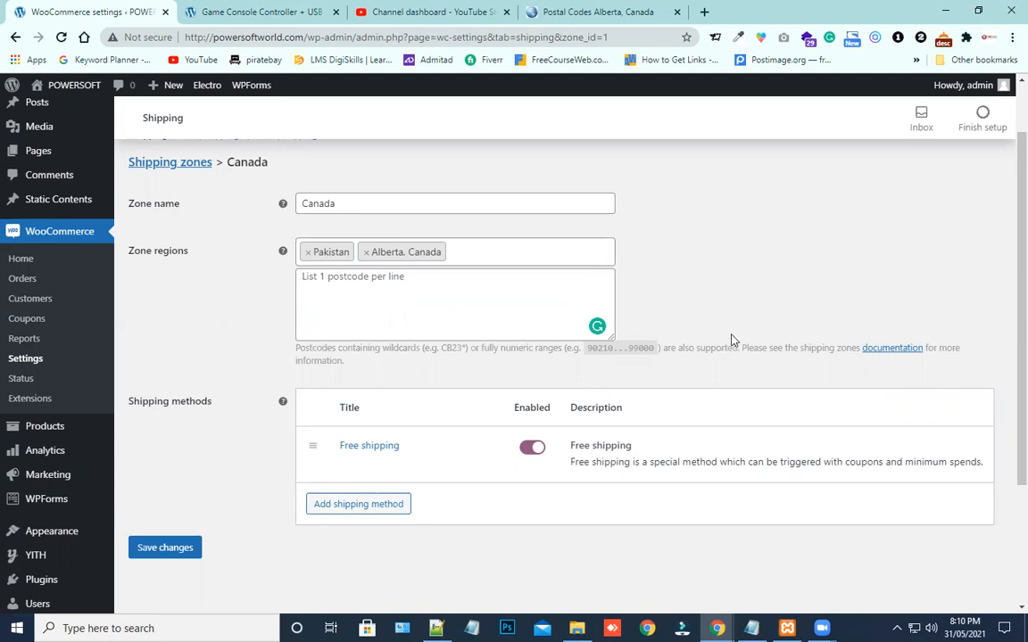
scroll(732, 340, "up", 1)
scroll(732, 342, "up", 1)
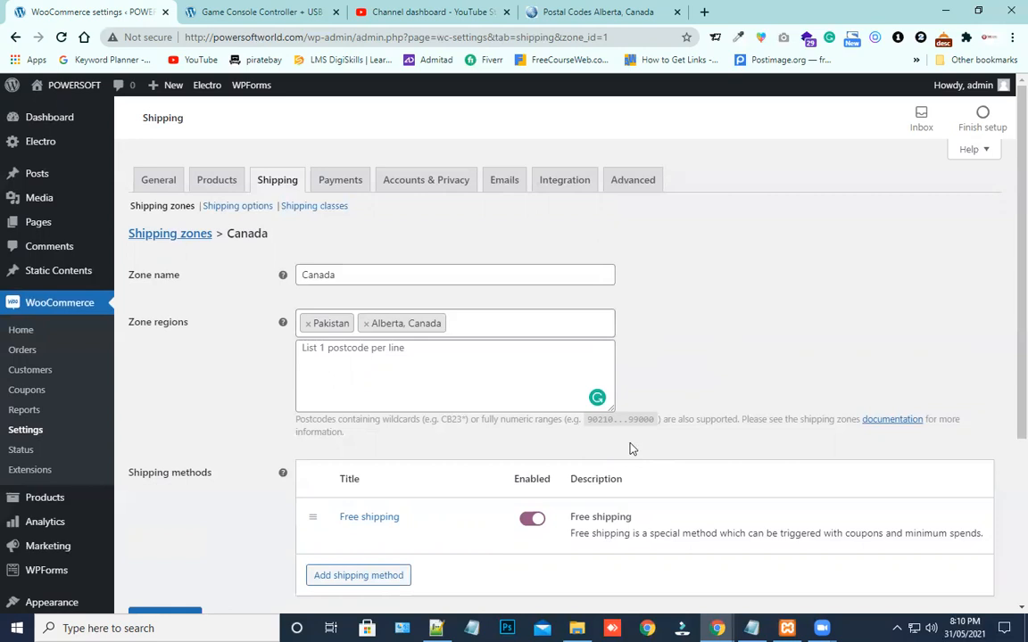
scroll(630, 448, "down", 1)
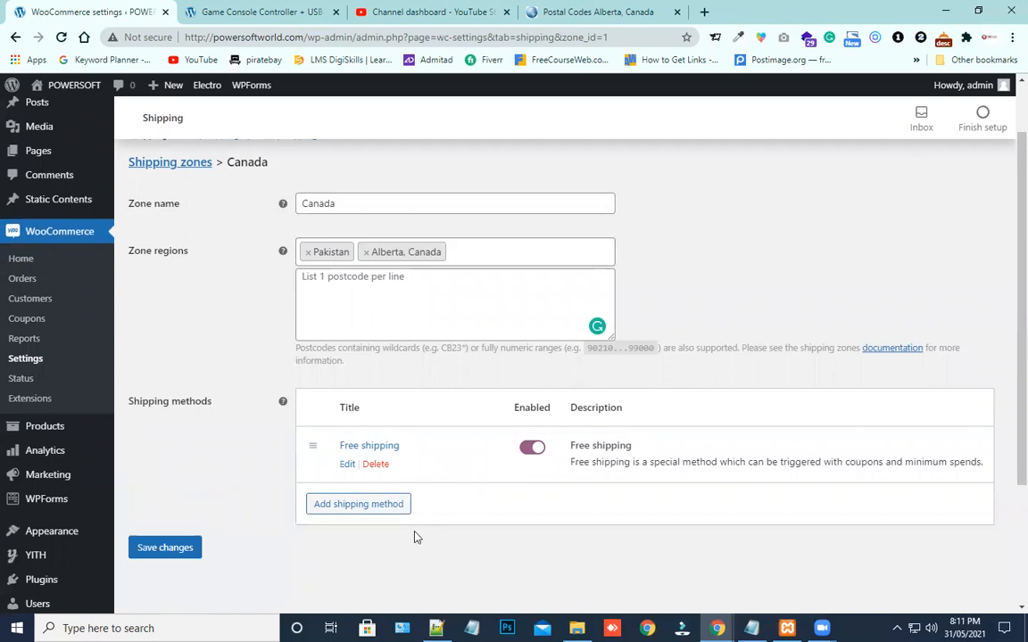
scroll(354, 449, "down", 1)
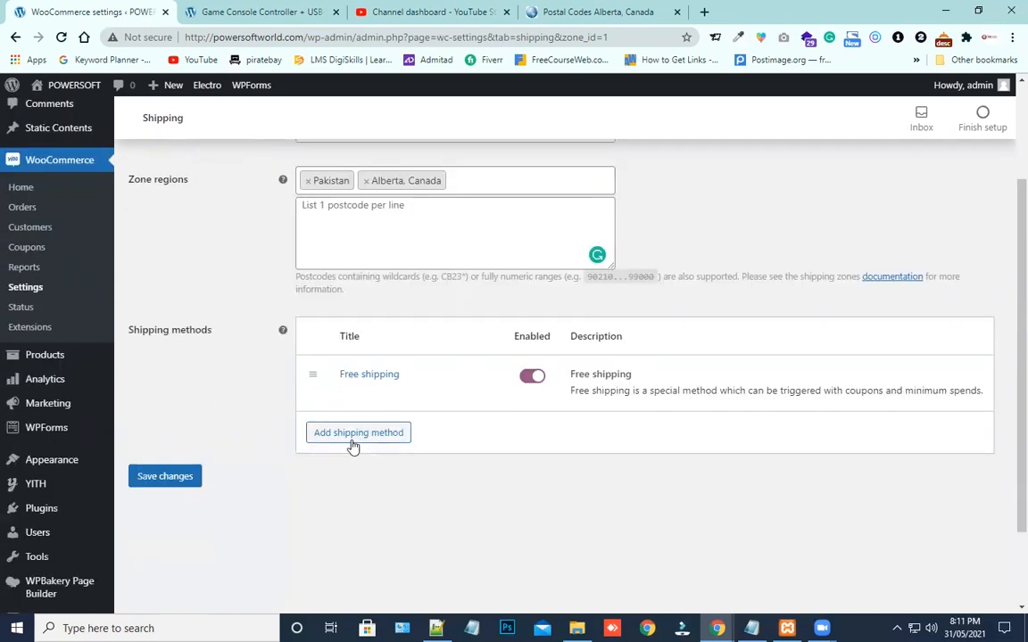
left_click(359, 437)
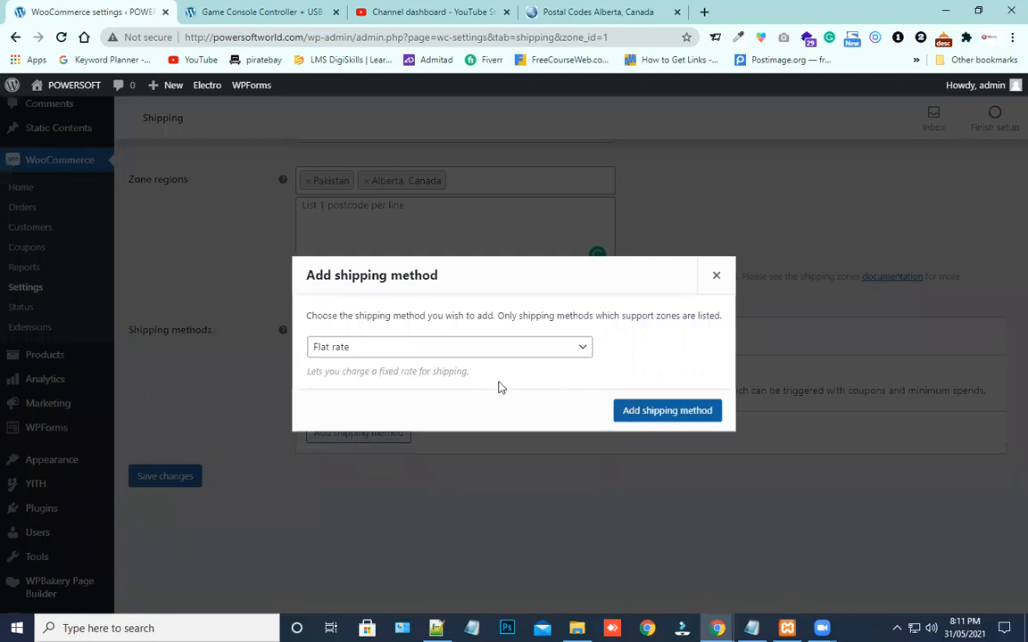
left_click(518, 351)
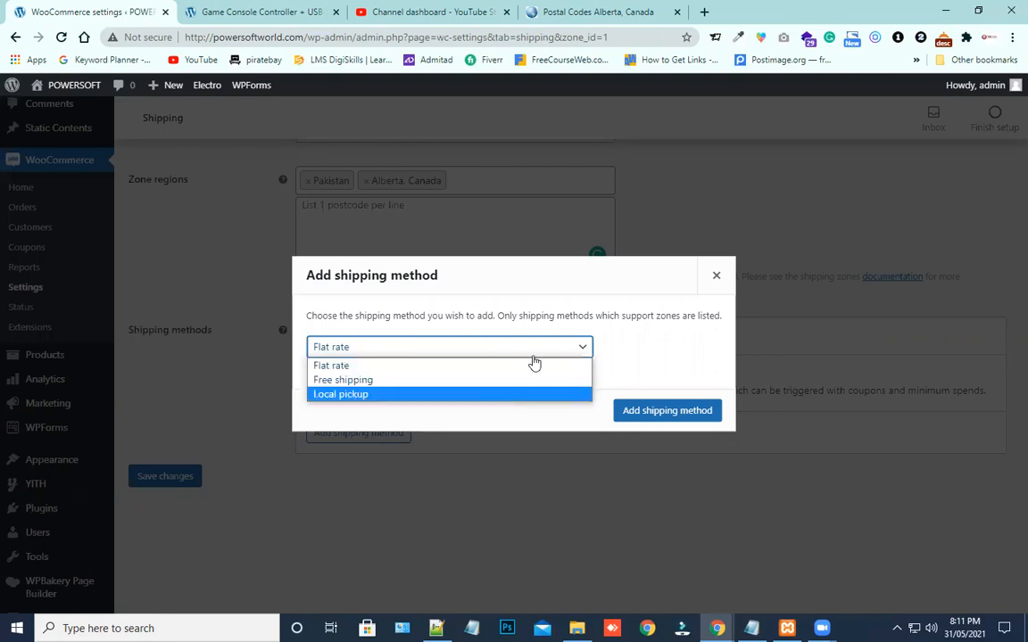
left_click(717, 276)
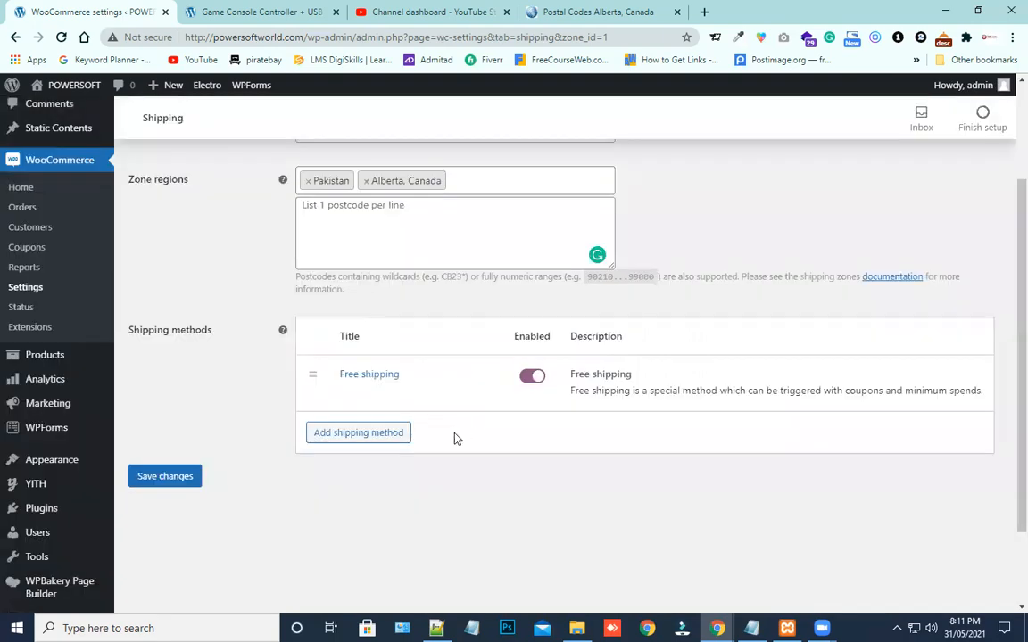
- Add Flat rate as a second shipping method for the Canada zone
left_click(368, 435)
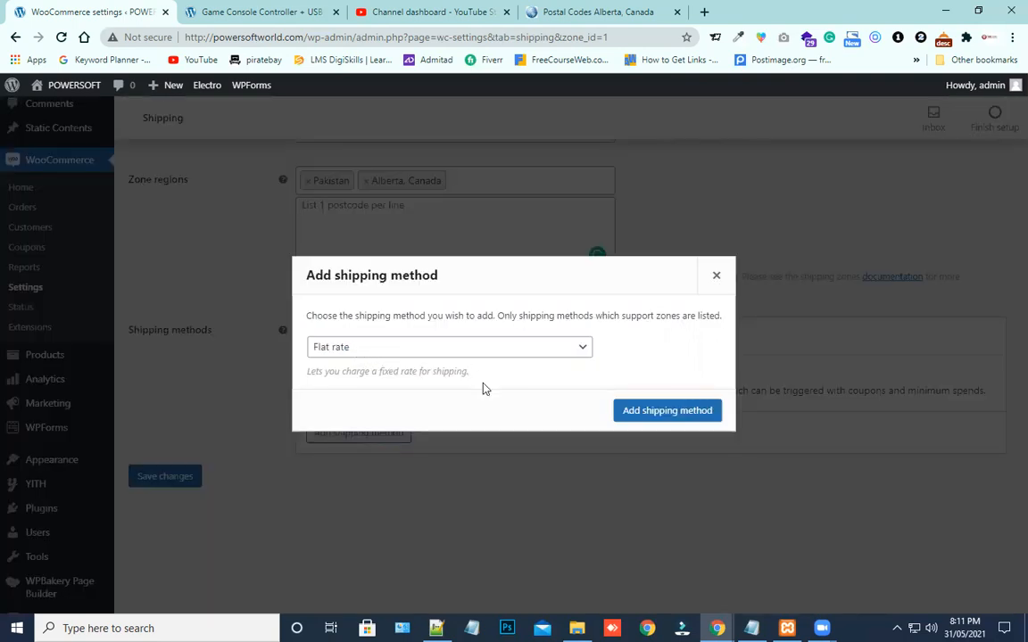
left_click(629, 413)
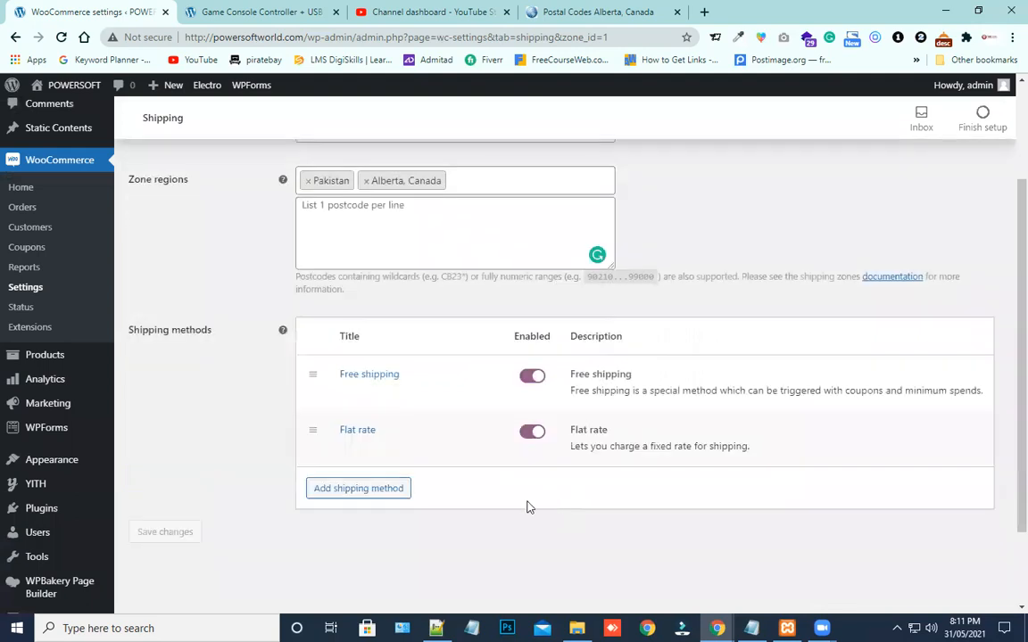
- Try disabling the Free shipping method and enabling it again
mouse_move(323, 448)
left_click(532, 377)
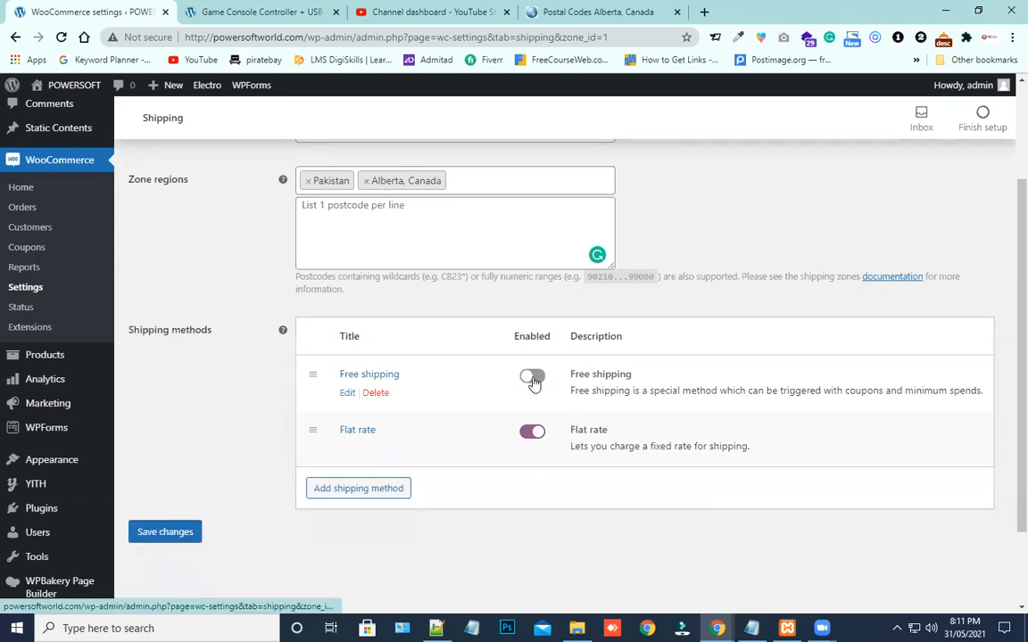
left_click(533, 377)
mouse_move(382, 394)
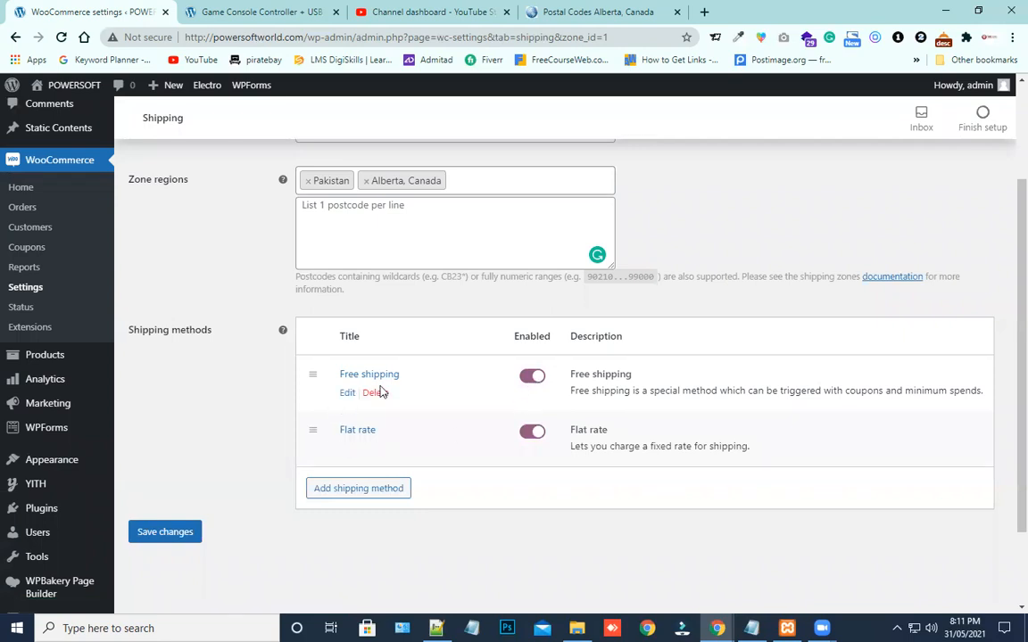
left_click(530, 379)
left_click(531, 377)
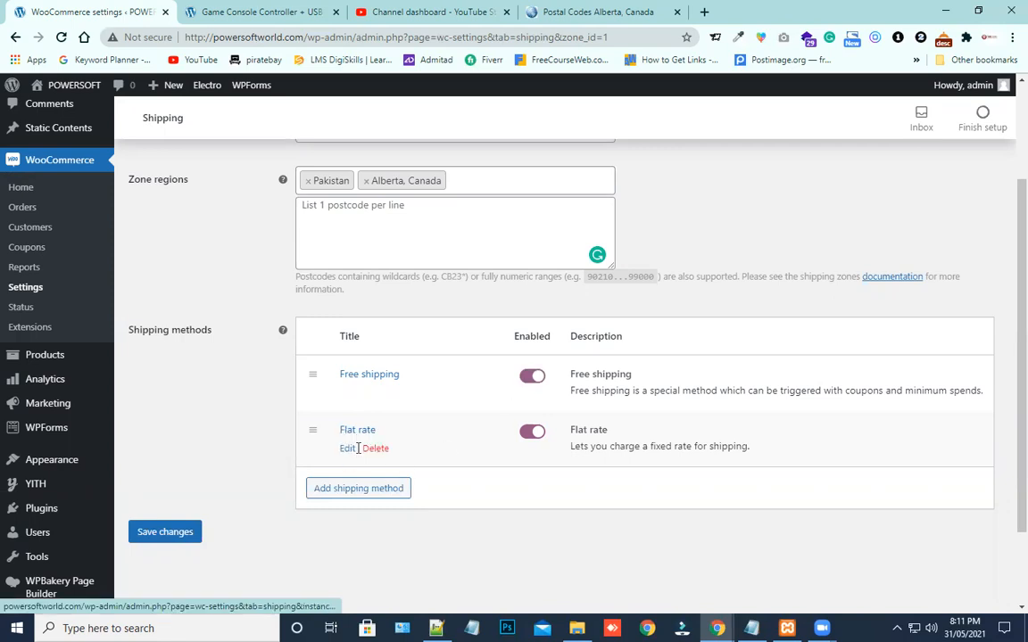
- Open the Canada zone's Flat rate settings and set the tax status to None
left_click(347, 449)
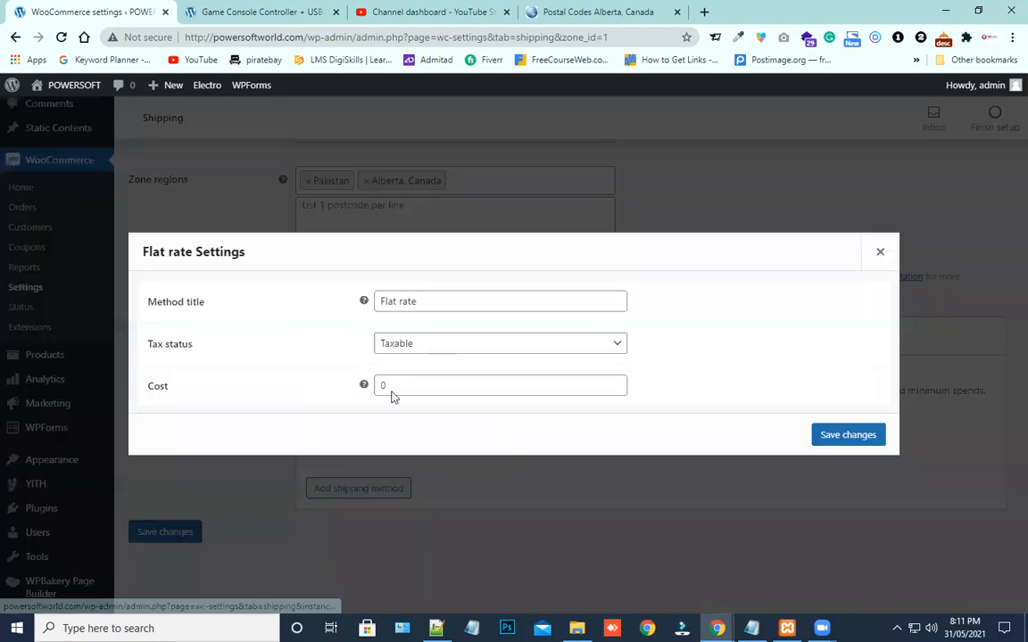
left_click(434, 303)
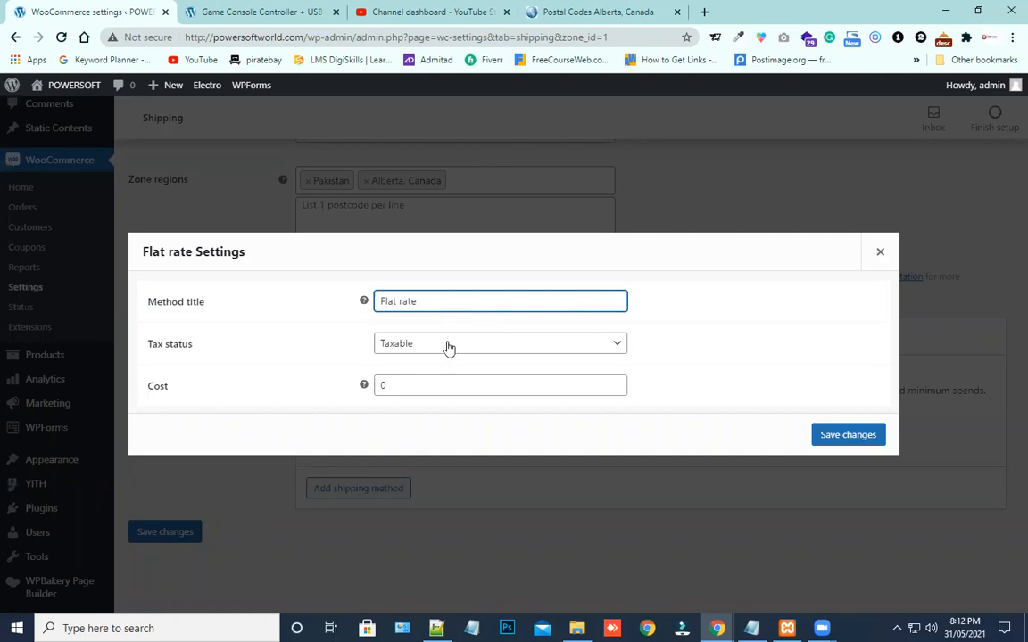
left_click(449, 347)
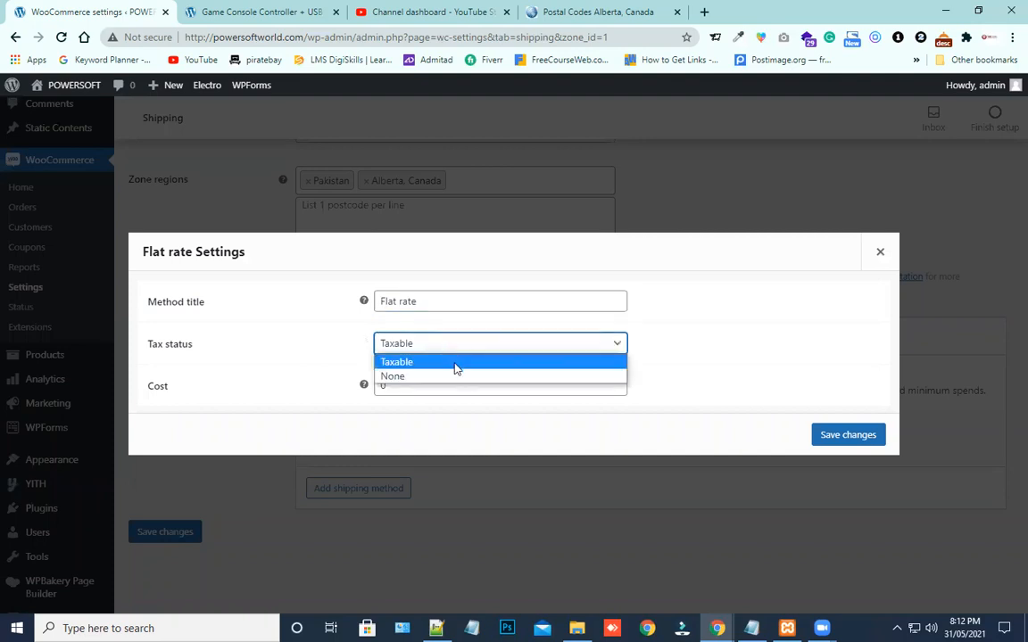
left_click(463, 376)
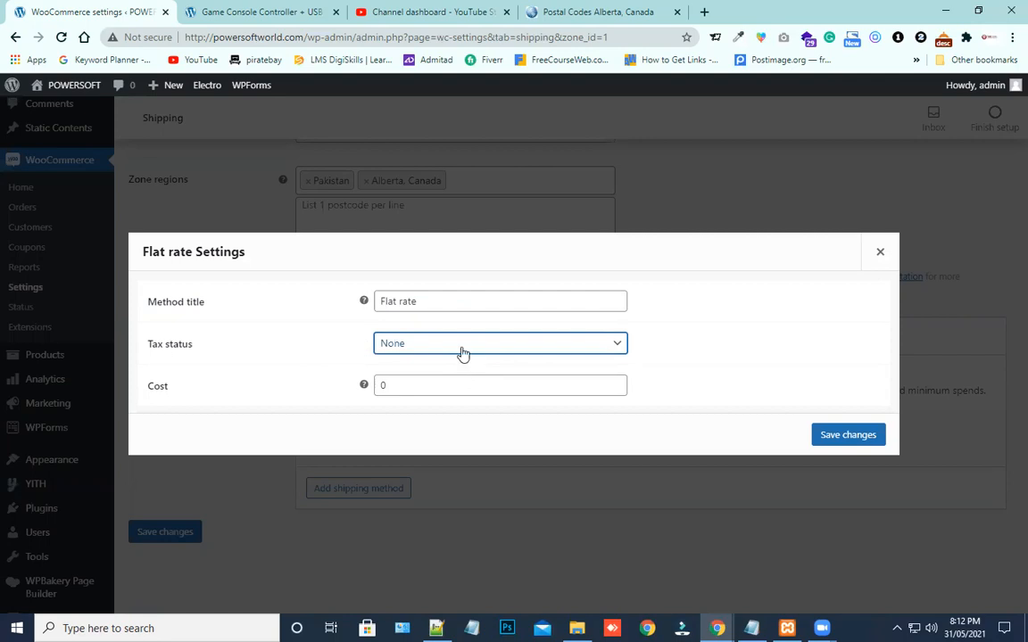
left_click(461, 351)
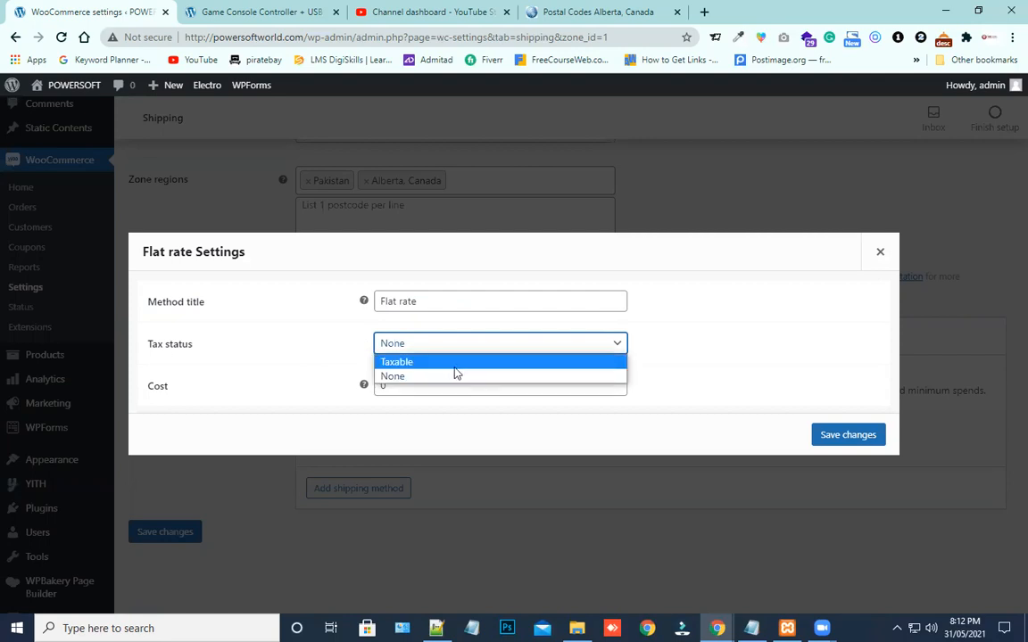
left_click(456, 364)
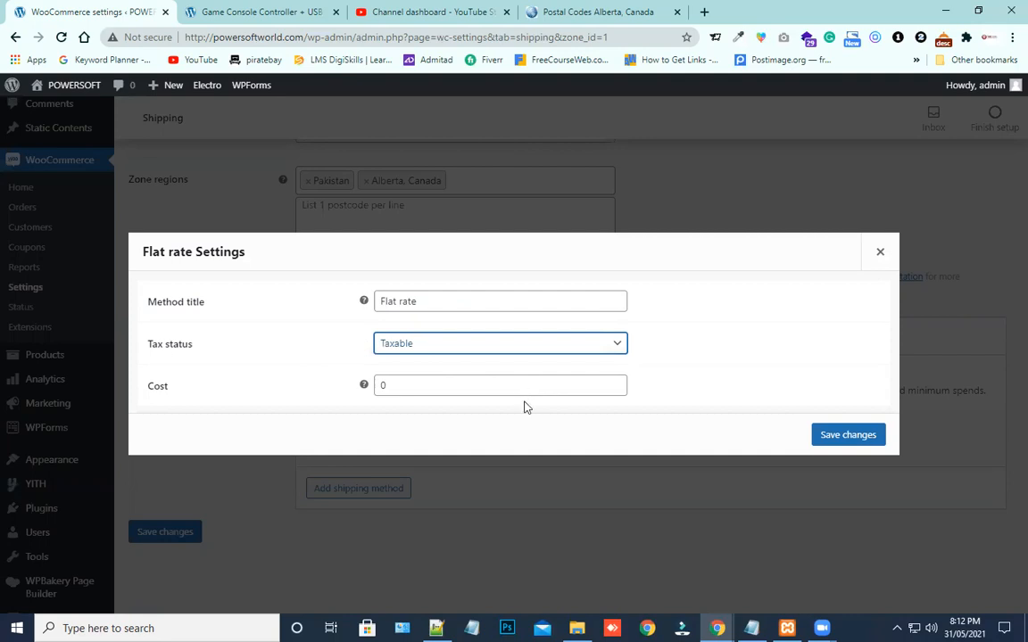
left_click(513, 345)
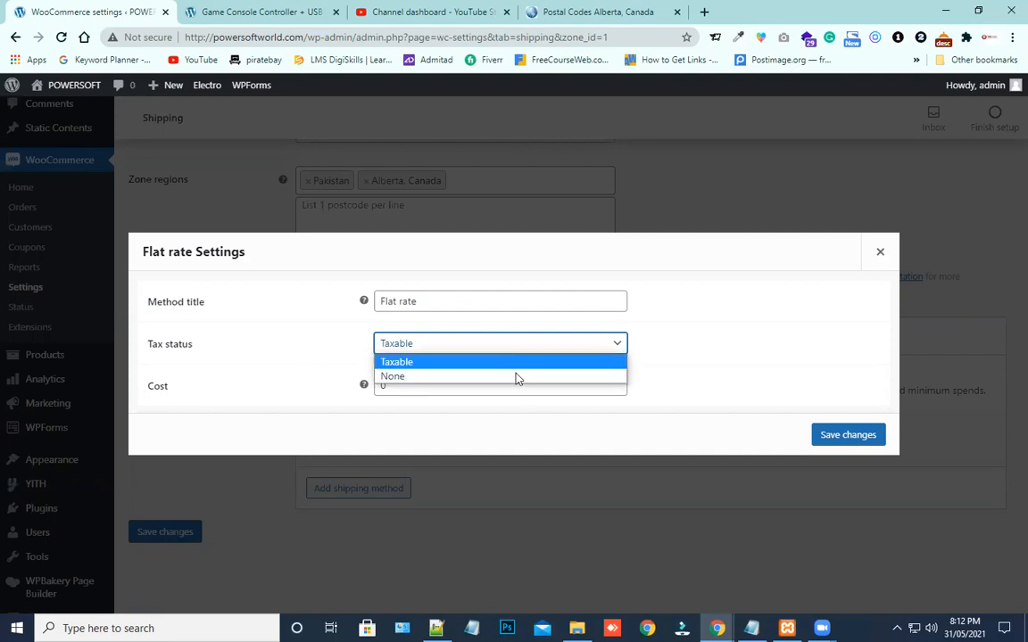
left_click(516, 377)
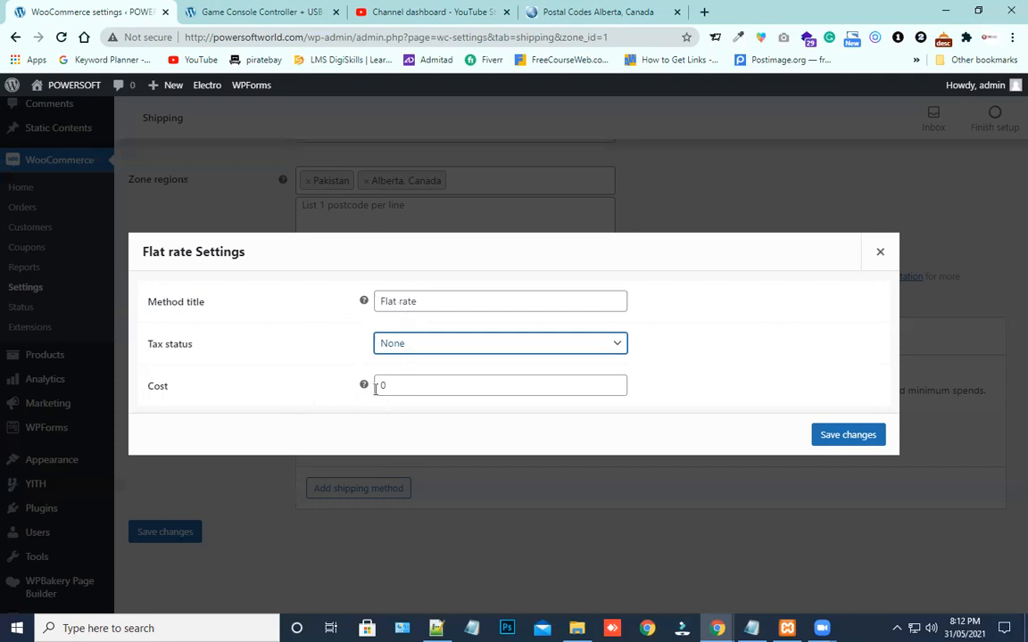
- Set the flat rate cost to 5 multiplied by the item quantity using the qty placeholder, and save the method
mouse_move(365, 385)
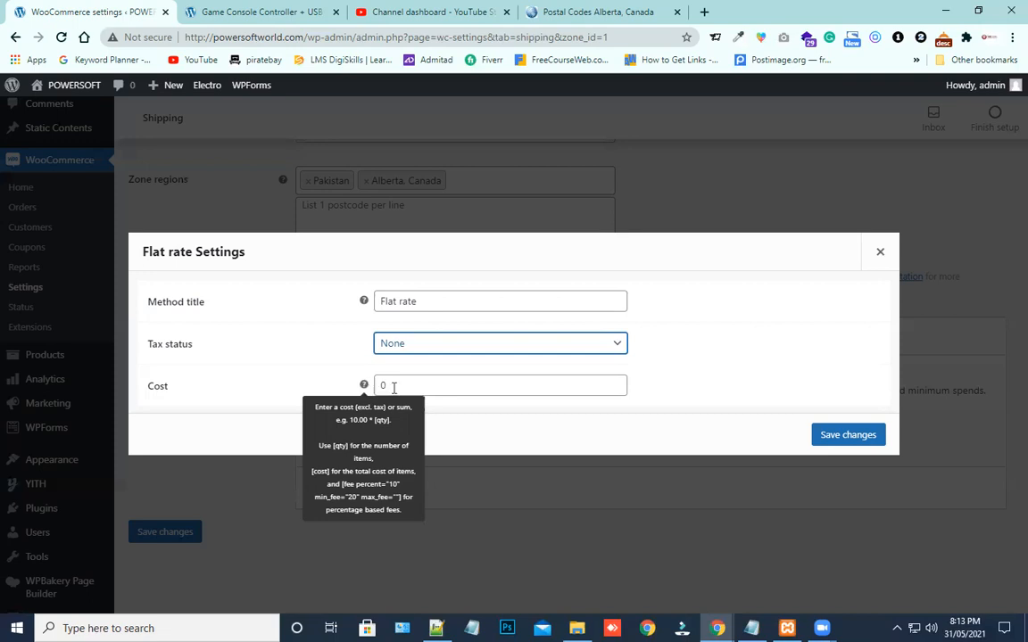
left_click(393, 386)
key("BackSpace")
type("10")
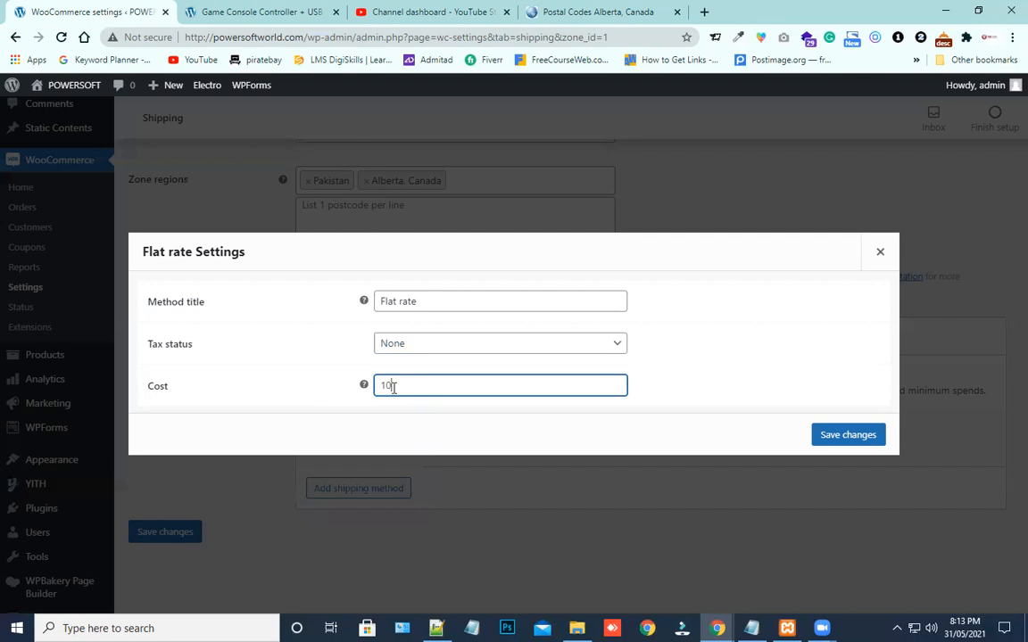
key("BackSpace")
key("BackSpace")
type("5*")
type("[")
key("BackSpace")
type("qty")
left_click(875, 434)
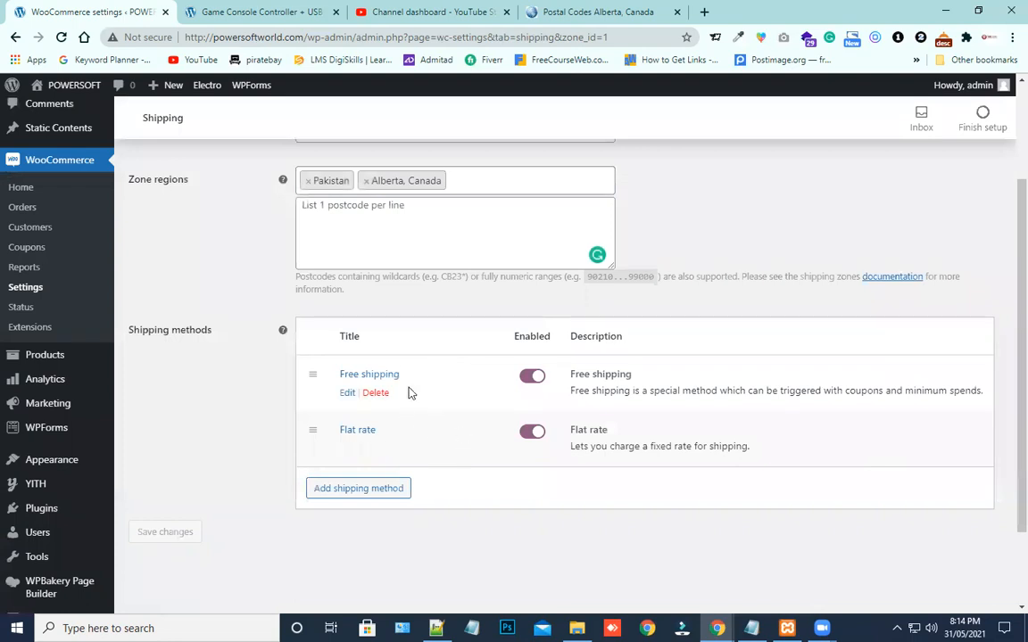
- Open the store's cart page and review the shipping options offered in the cart totals
left_click(263, 18)
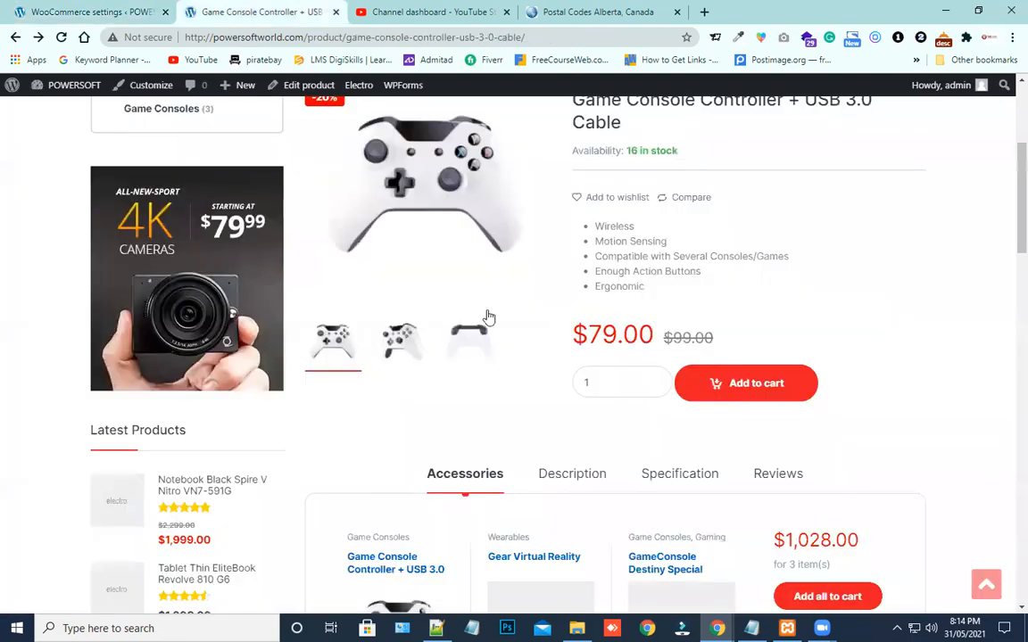
scroll(489, 317, "up", 2)
left_click(878, 176)
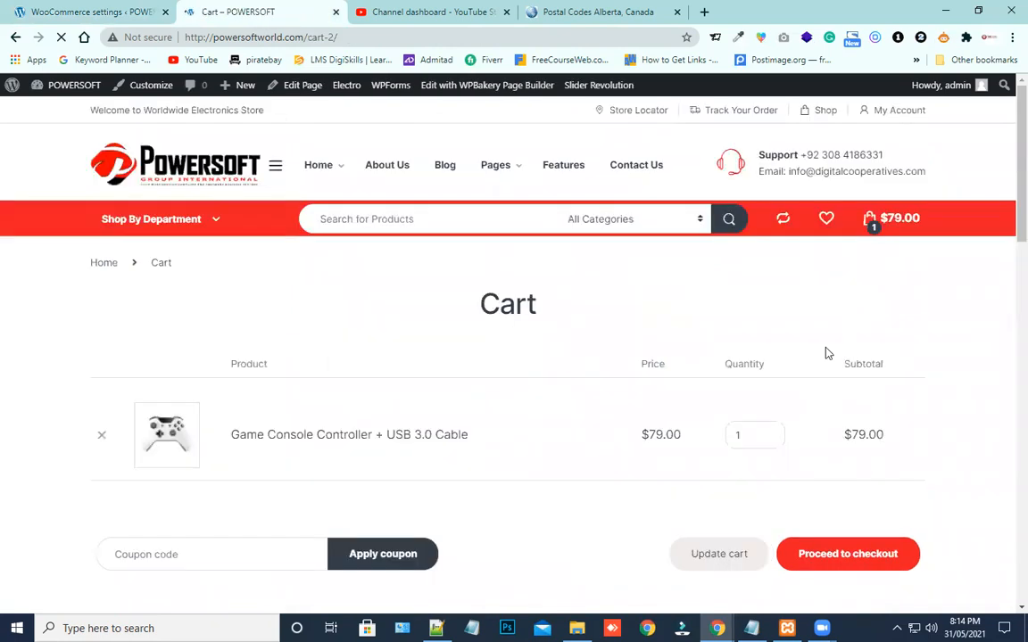
scroll(690, 371, "down", 4)
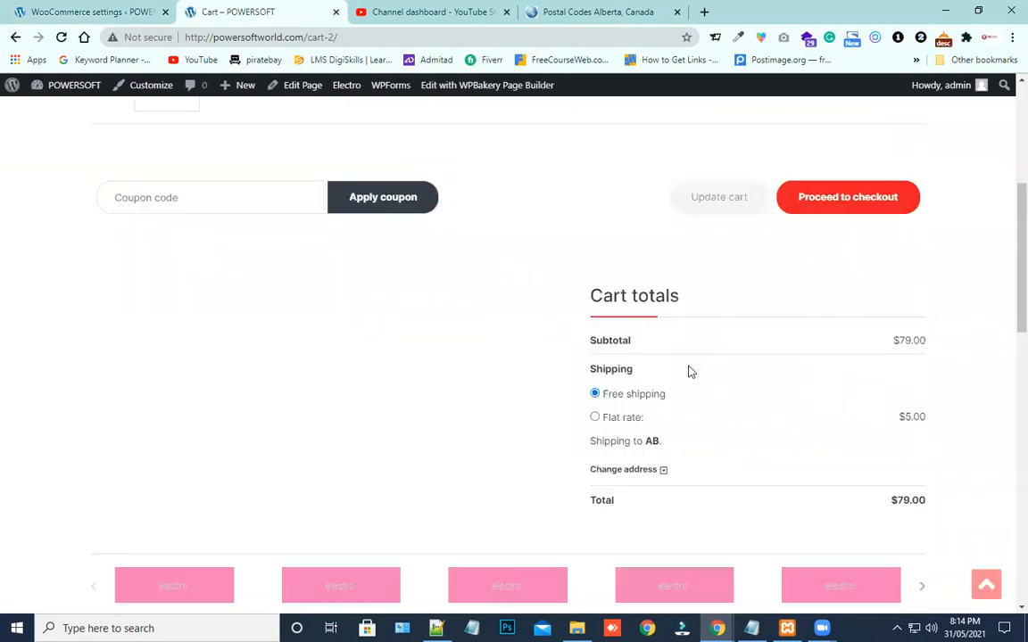
scroll(672, 378, "down", 1)
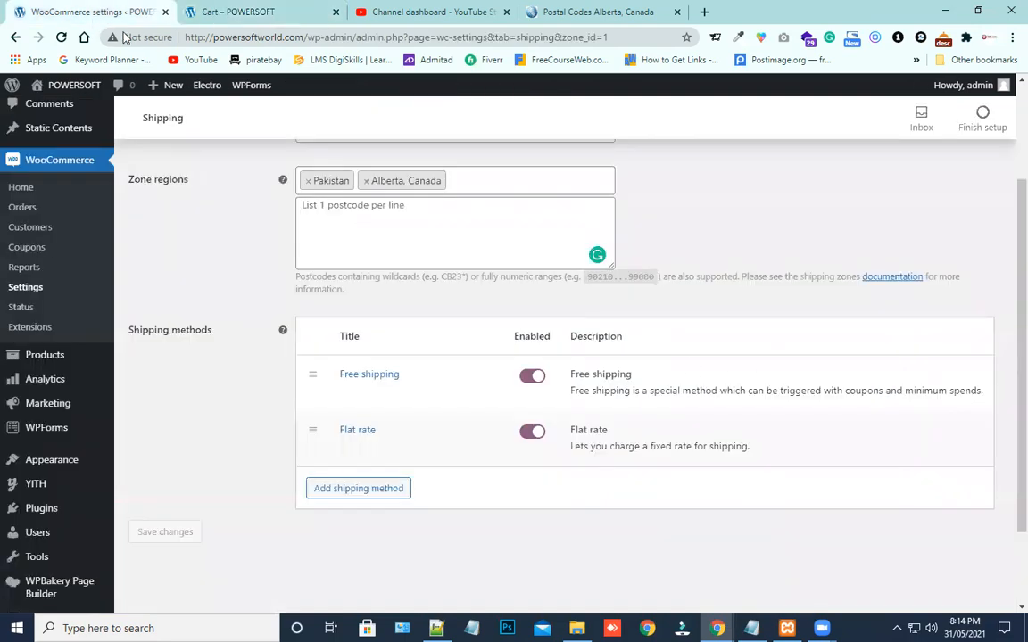
- Make free shipping in the Canada zone require a minimum order amount of 100, and save the method
left_click(84, 13)
left_click(349, 397)
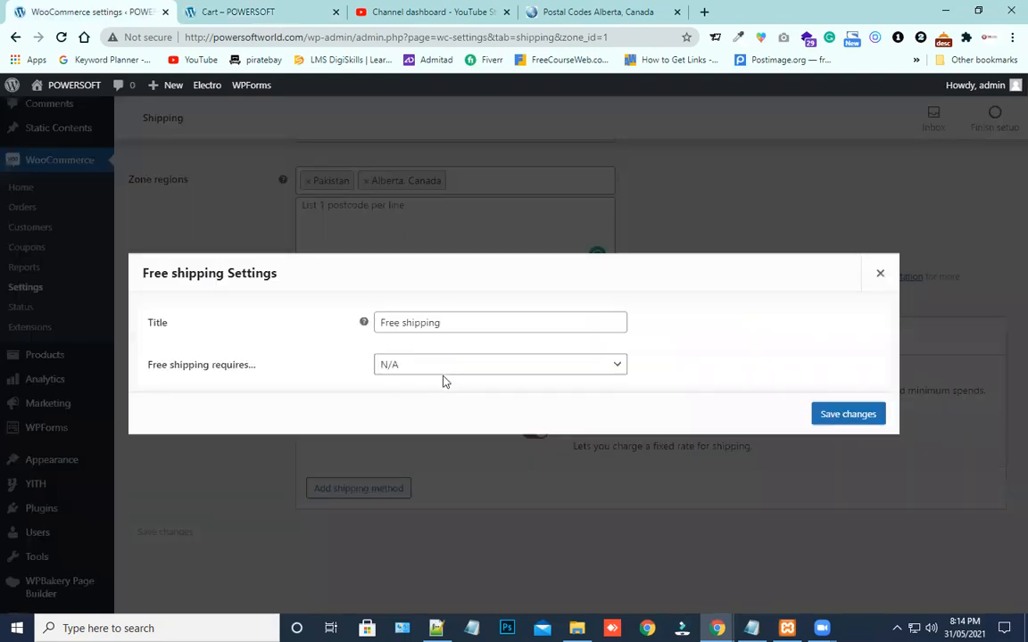
left_click(445, 373)
left_click(462, 412)
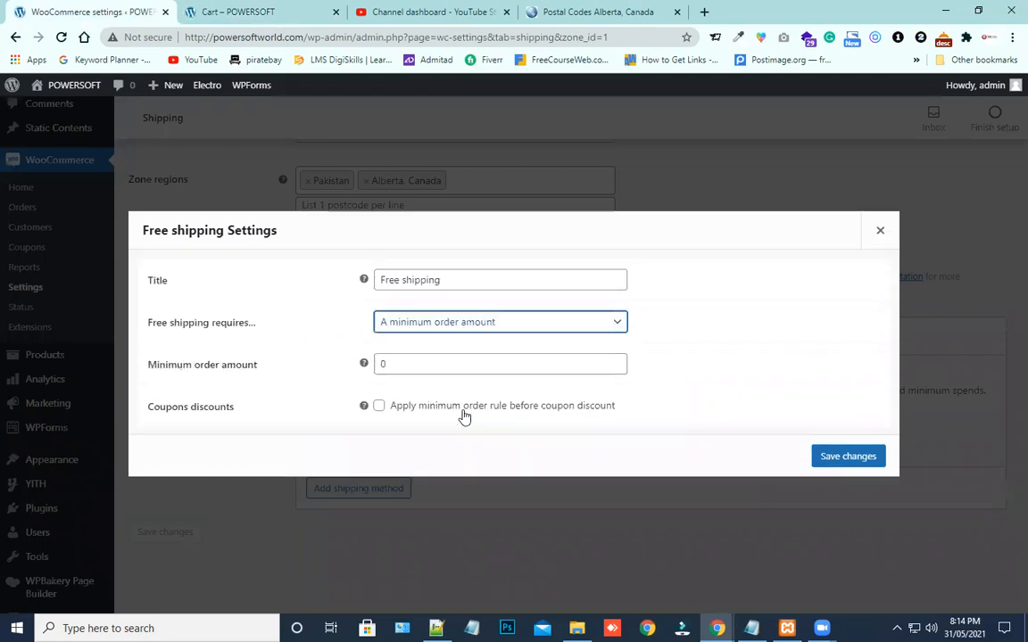
left_click(395, 368)
type("50")
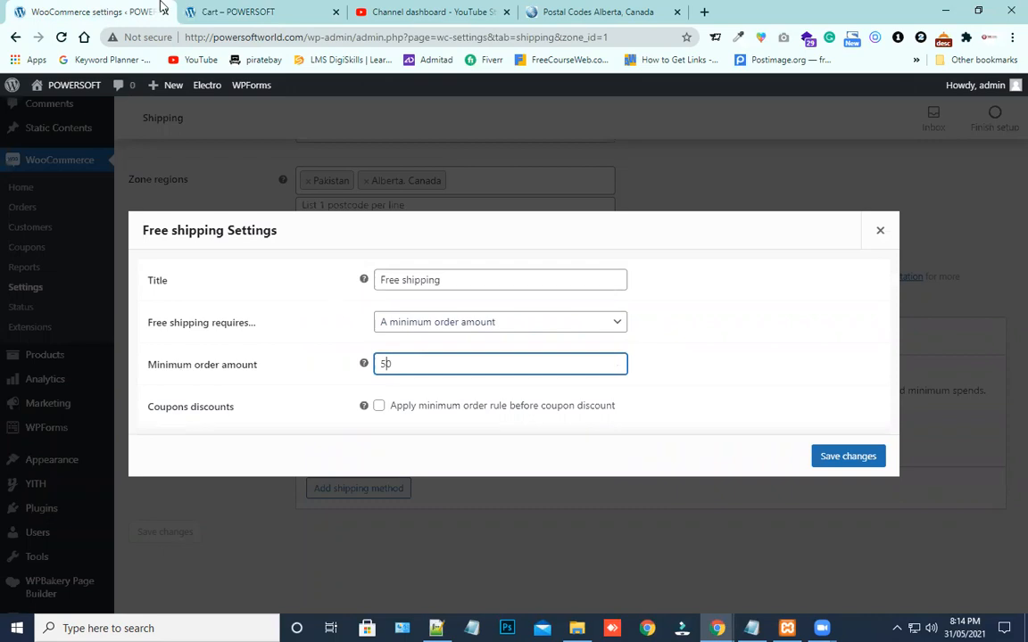
left_click(230, 14)
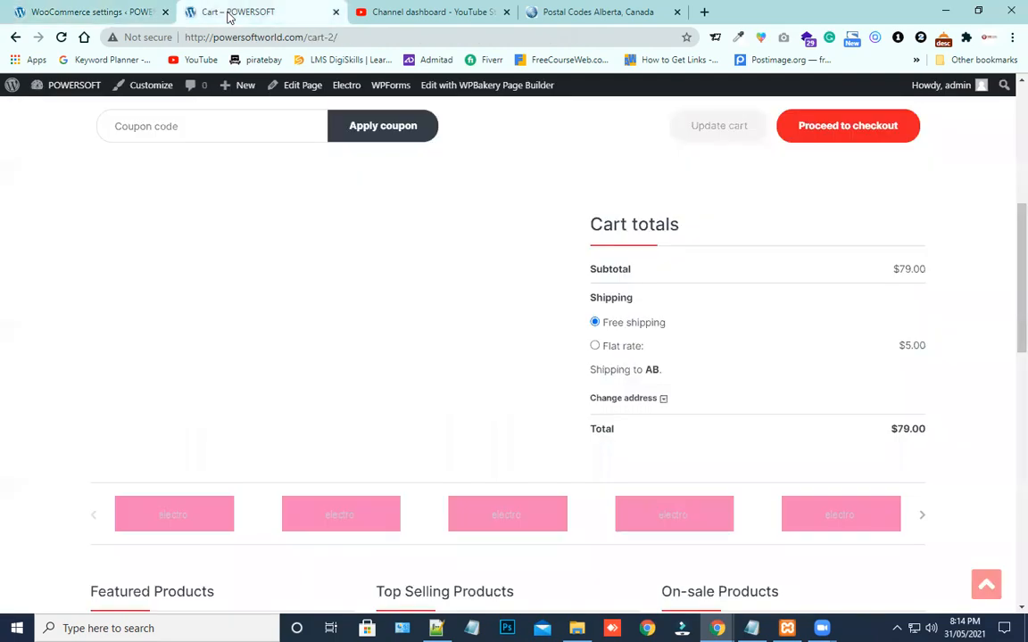
left_click(112, 12)
key("BackSpace")
type("100")
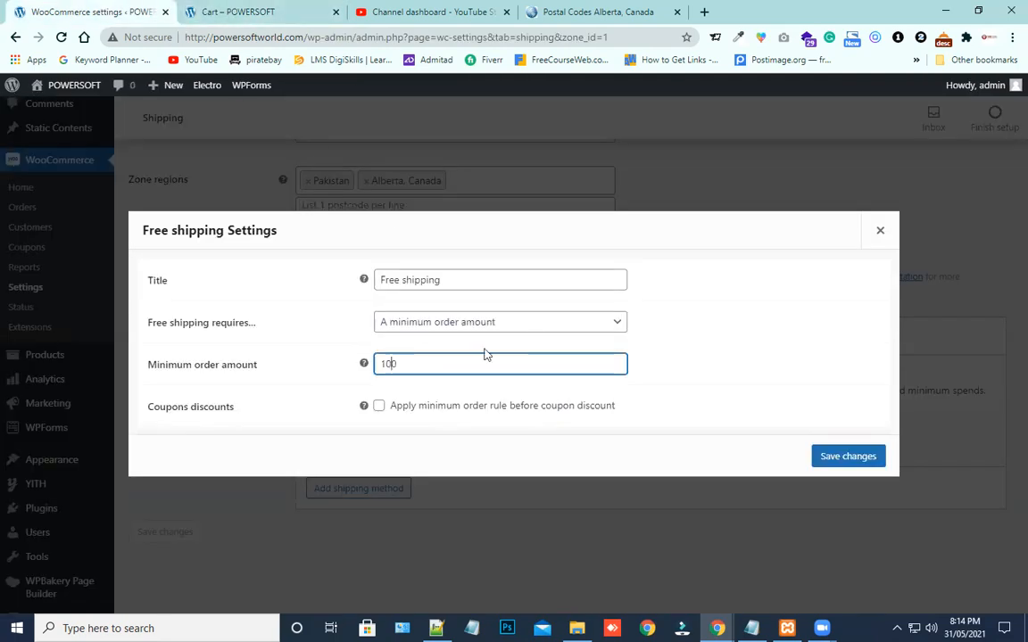
left_click(827, 458)
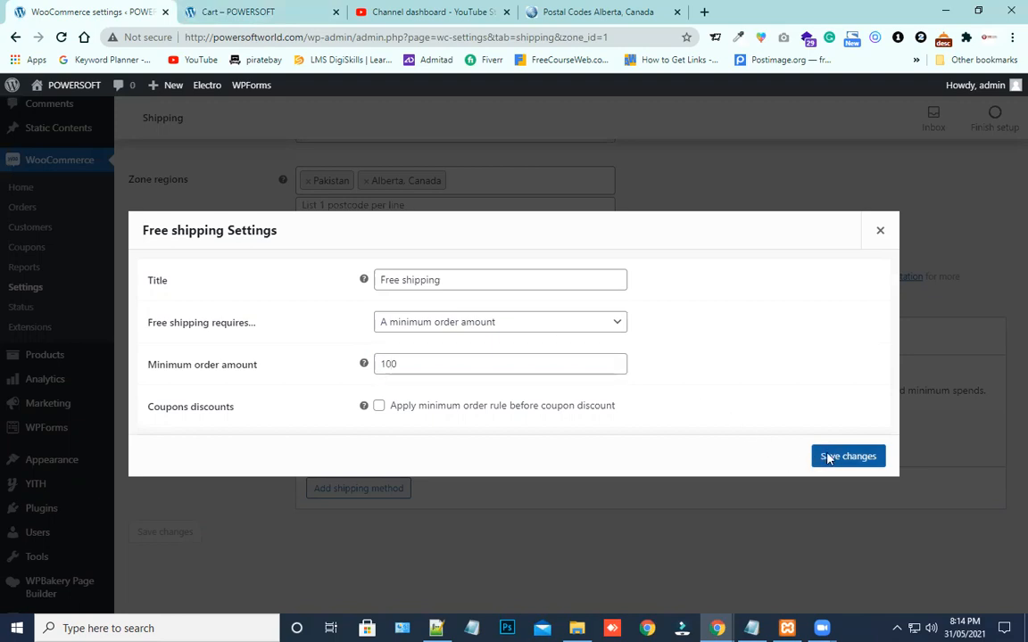
- Reload the cart page and check which shipping method and total apply to the single controller
left_click(252, 9)
left_click(57, 36)
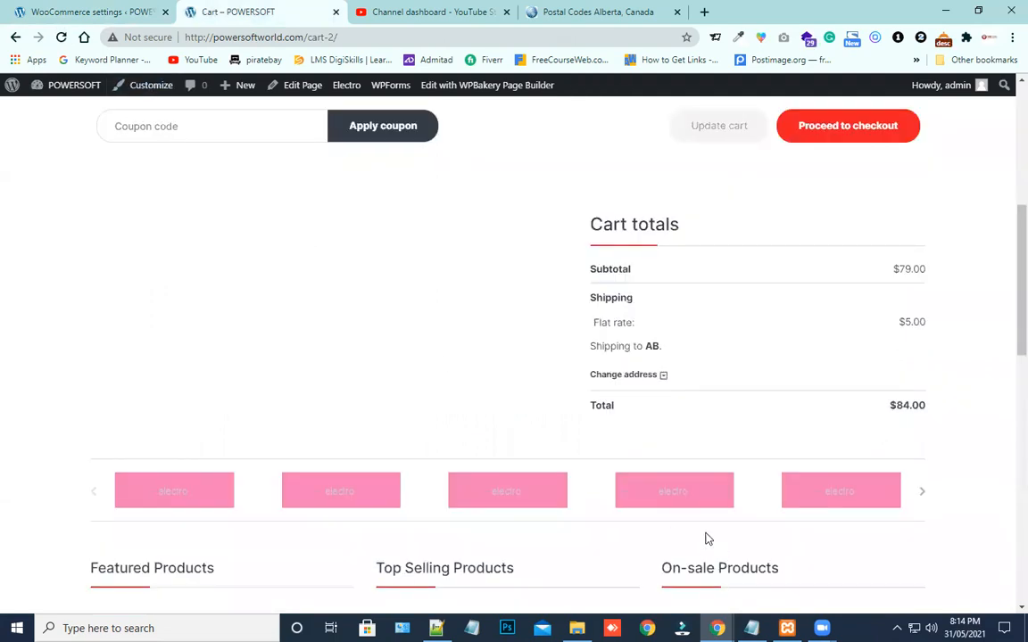
scroll(636, 482, "up", 2)
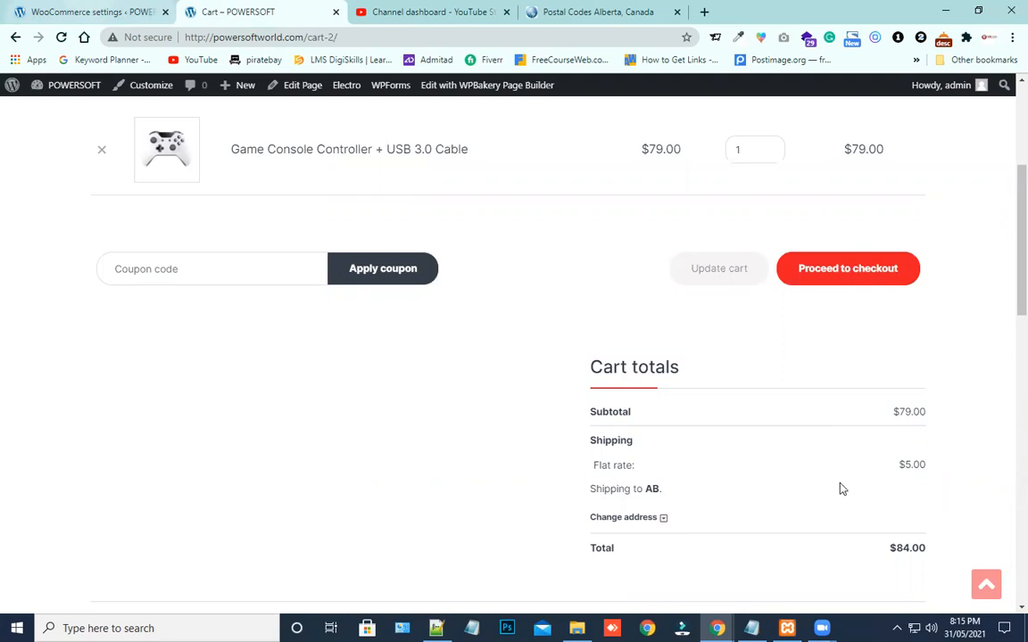
scroll(913, 365, "down", 1)
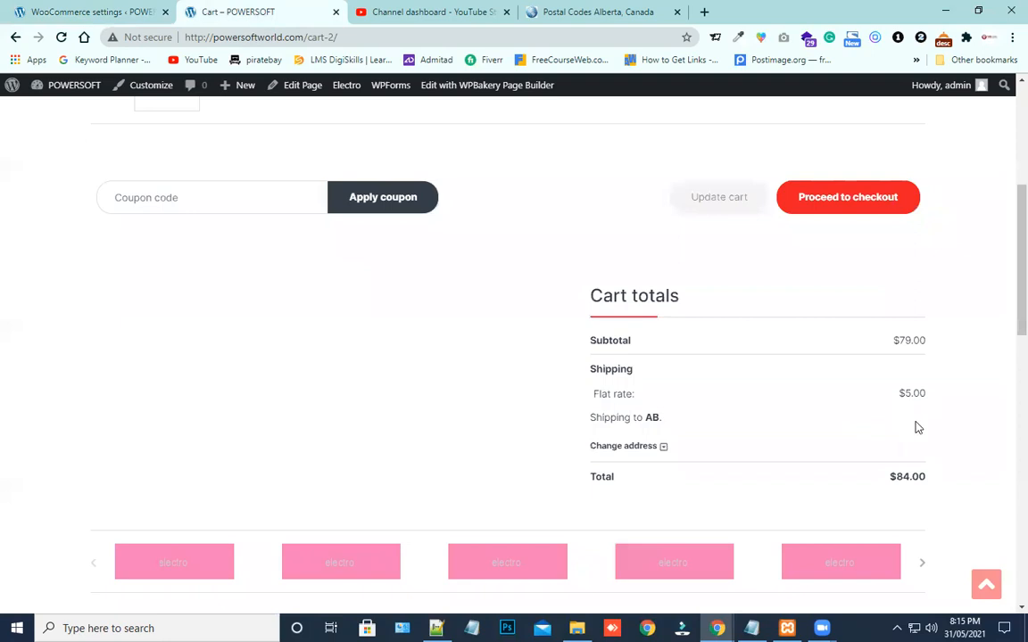
scroll(821, 428, "down", 2)
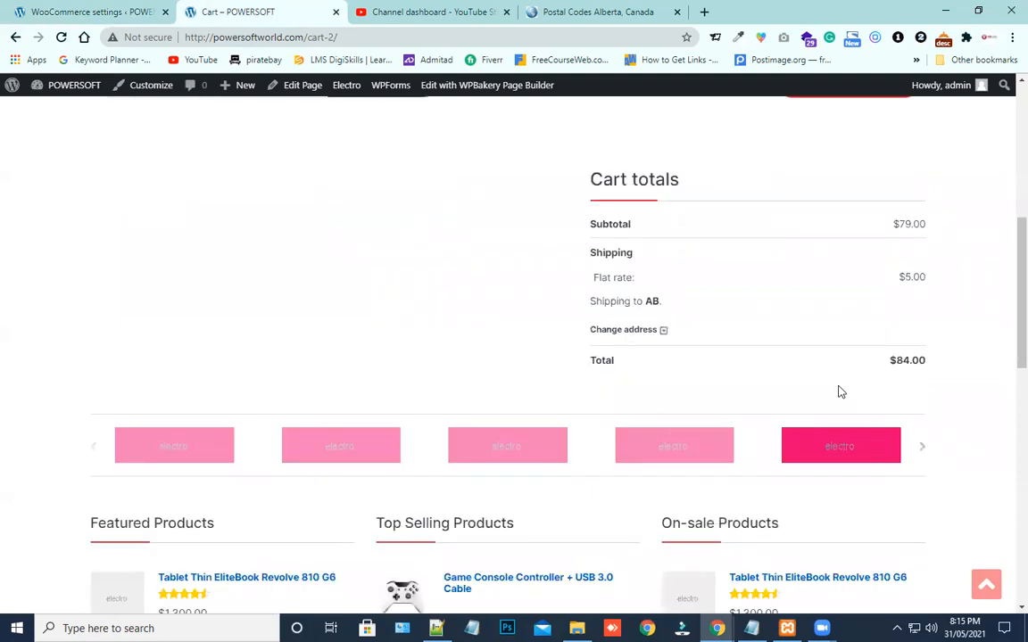
scroll(660, 314, "down", 1)
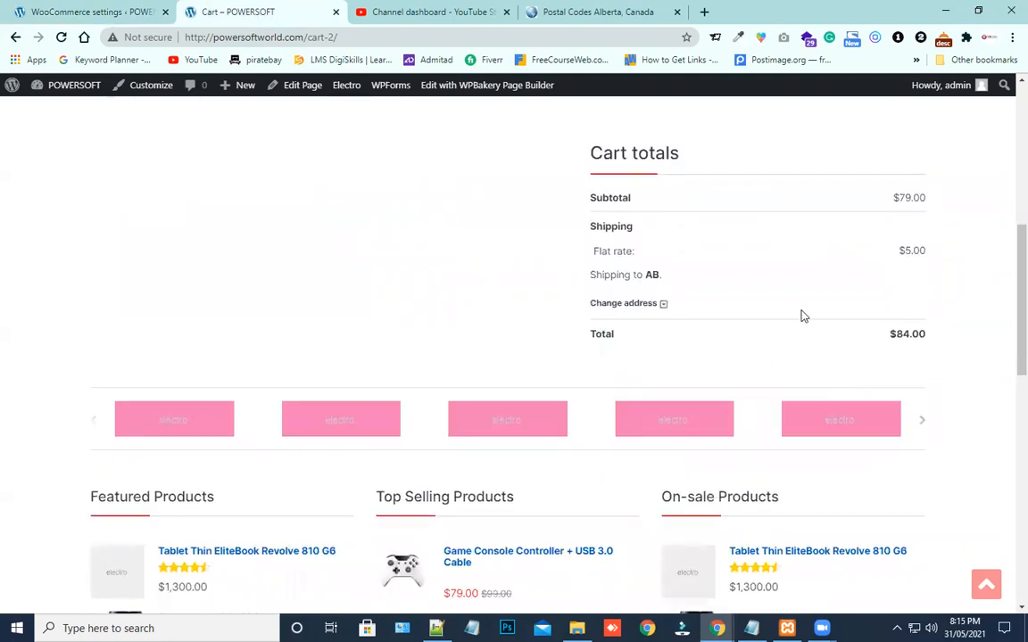
scroll(796, 317, "up", 2)
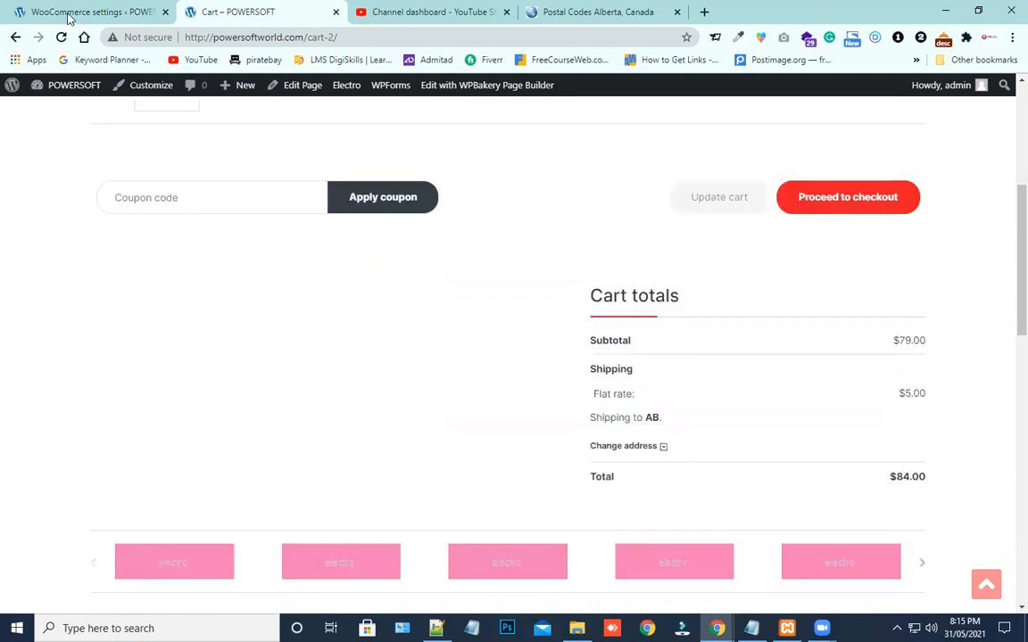
- Raise the free shipping minimum order amount to 200 and save the method
left_click(69, 12)
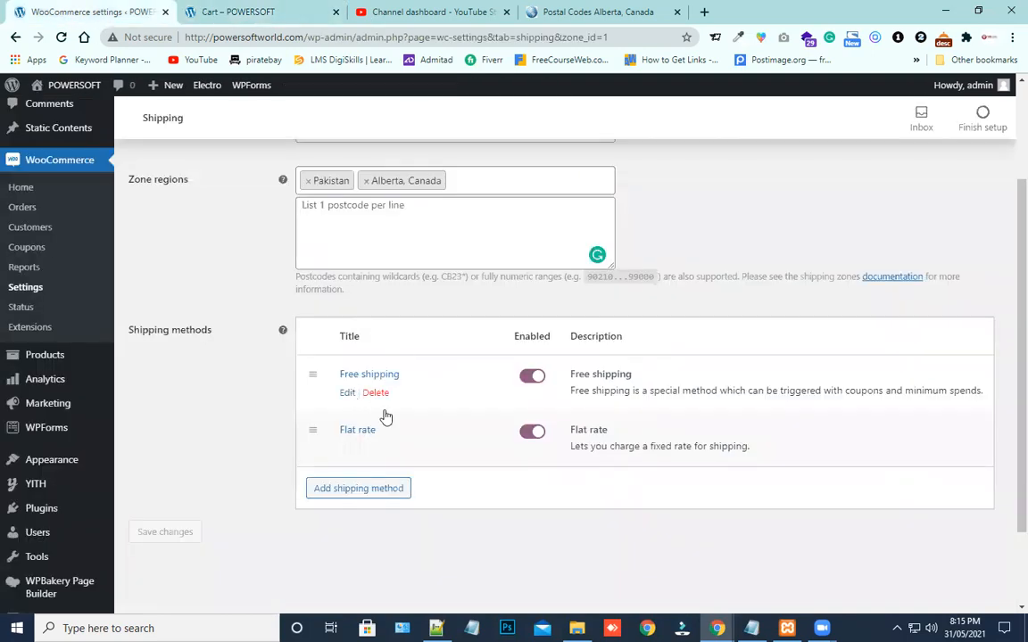
left_click(347, 392)
left_click_drag(385, 364, 375, 364)
type("2")
left_click(825, 456)
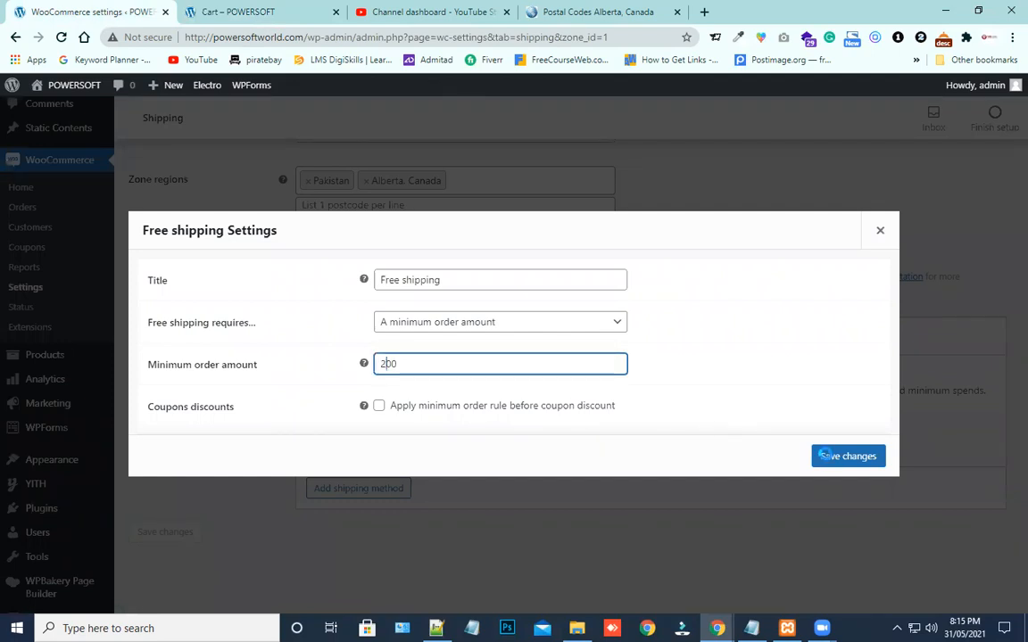
- Set the Game Console Controller quantity in the cart to 2 and update the cart
left_click(212, 16)
scroll(661, 287, "up", 2)
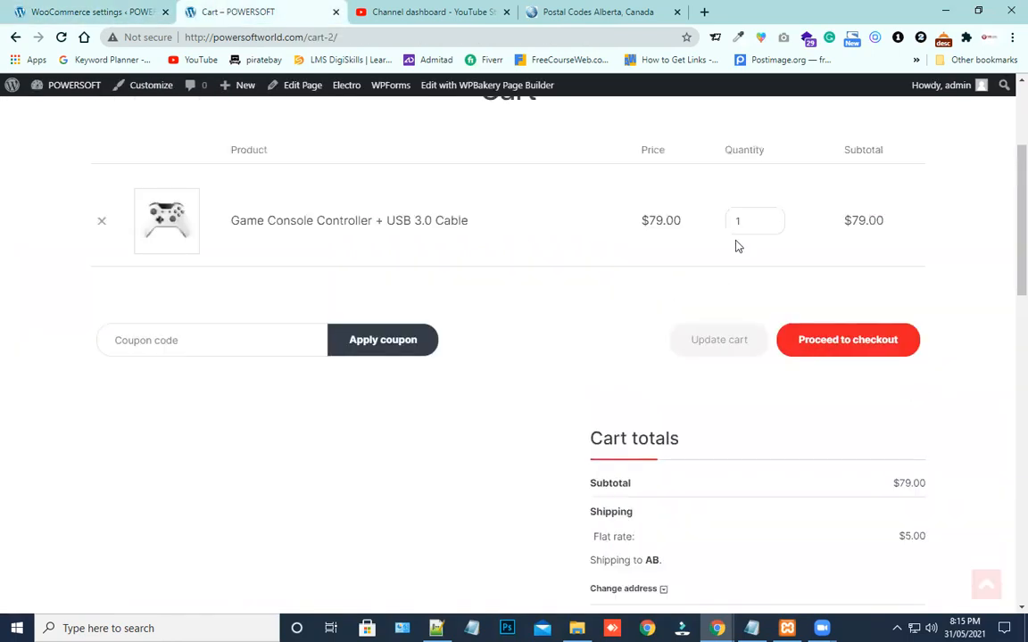
scroll(764, 294, "up", 1)
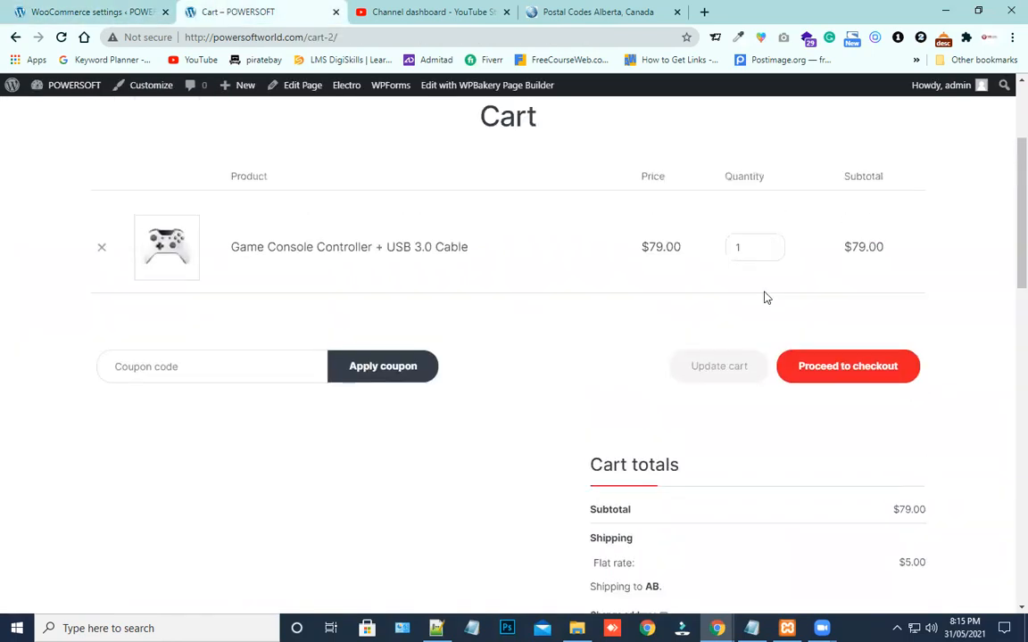
scroll(764, 358, "up", 2)
left_click(770, 359)
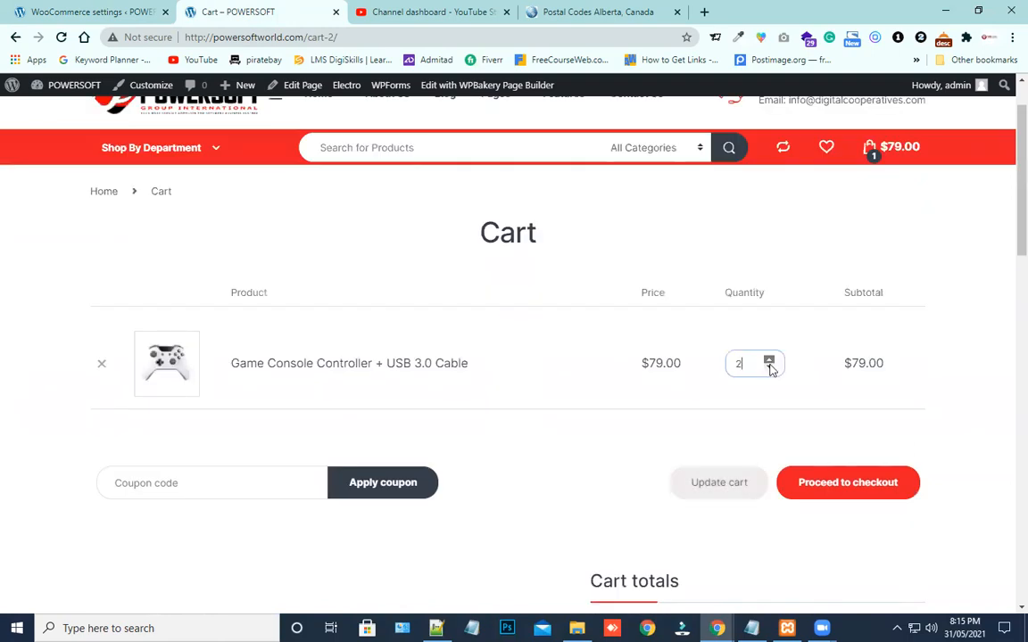
left_click(736, 492)
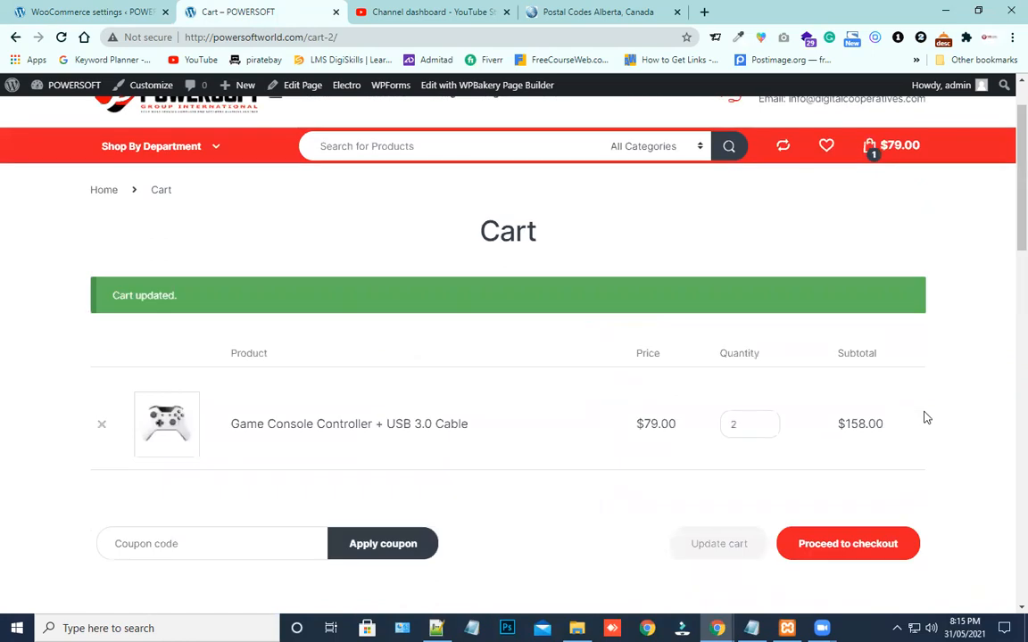
- Check the flat rate shipping charge in the cart totals against the updated controller quantity
scroll(927, 418, "down", 2)
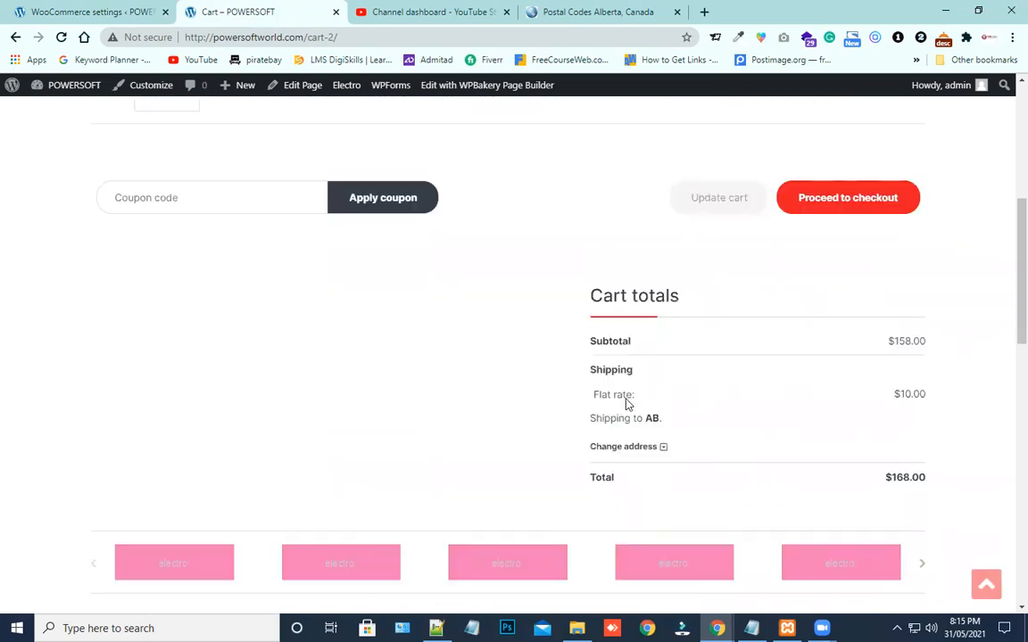
left_click_drag(924, 397, 891, 403)
left_click(892, 407)
scroll(749, 375, "up", 2)
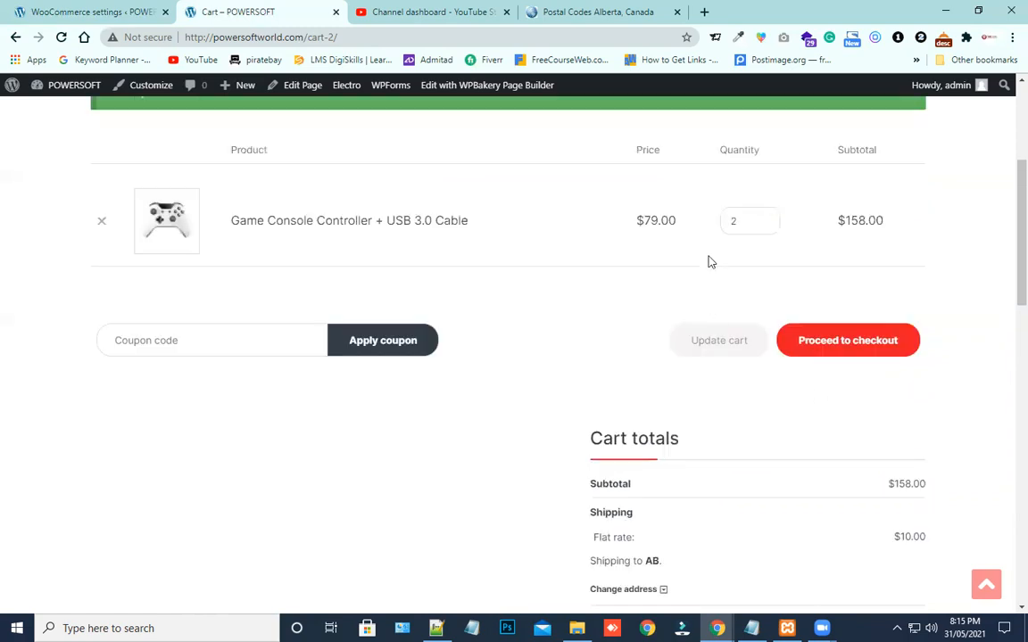
- Set the Game Console Controller quantity in the cart to 3, update the cart and check the available shipping methods
left_click(764, 218)
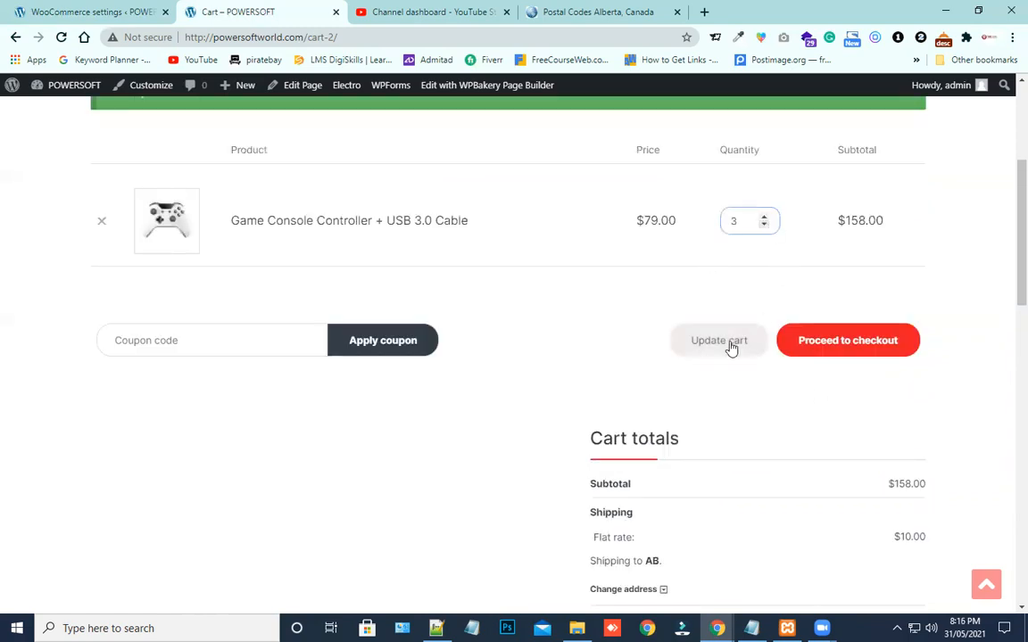
left_click(730, 342)
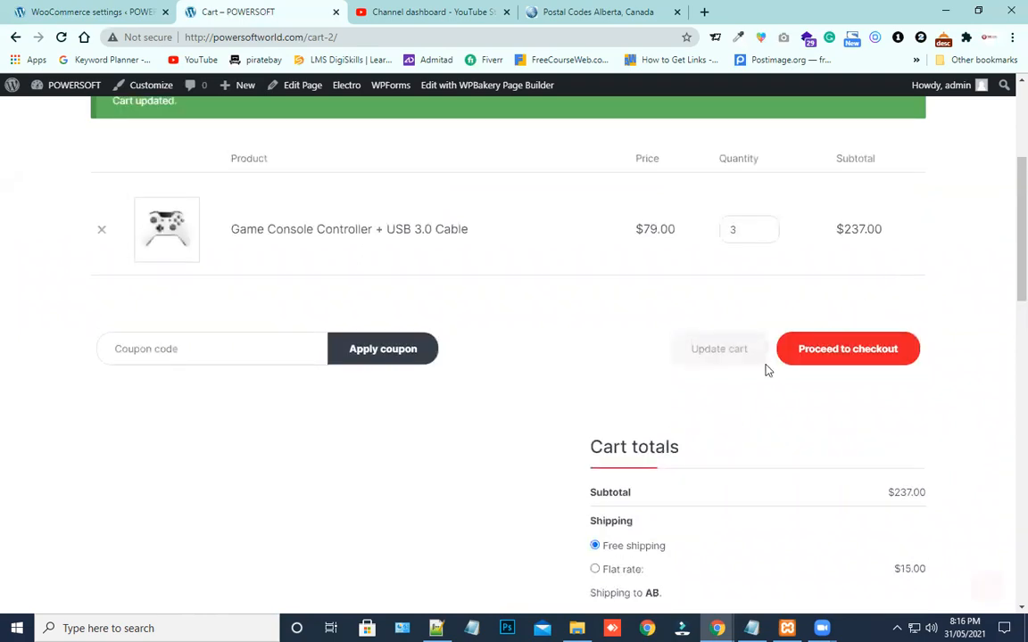
scroll(580, 316, "down", 2)
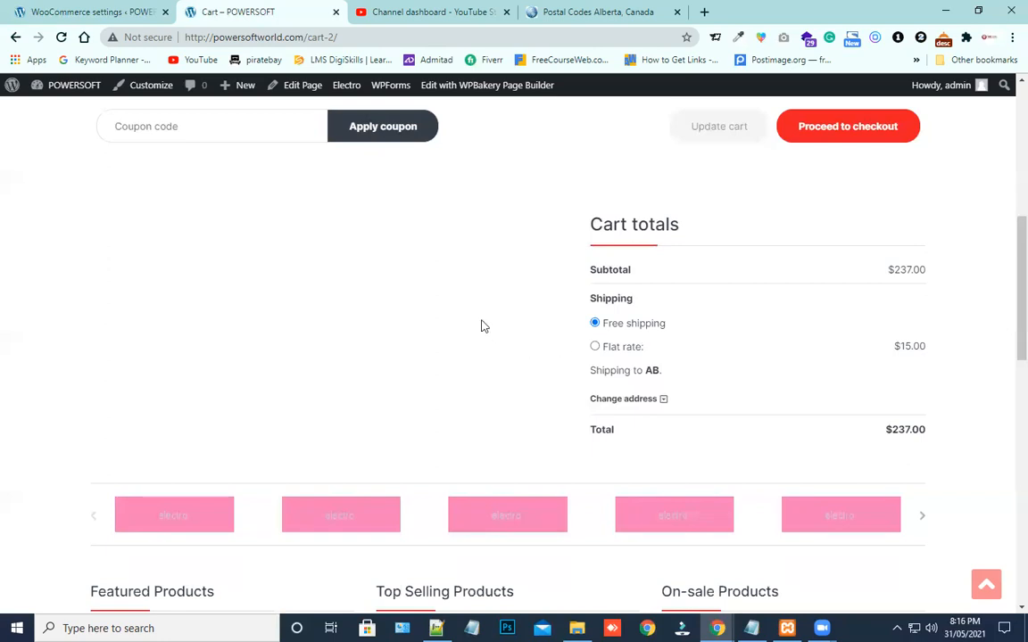
- In the WooCommerce shipping zone settings, rename the flat rate method to TCS and save it
left_click(81, 7)
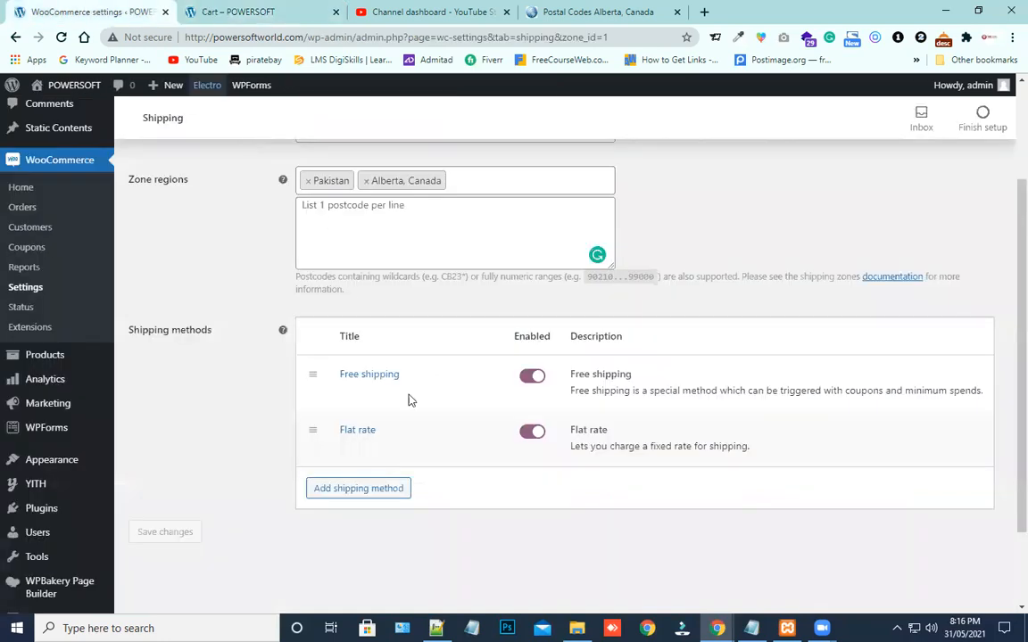
left_click(348, 451)
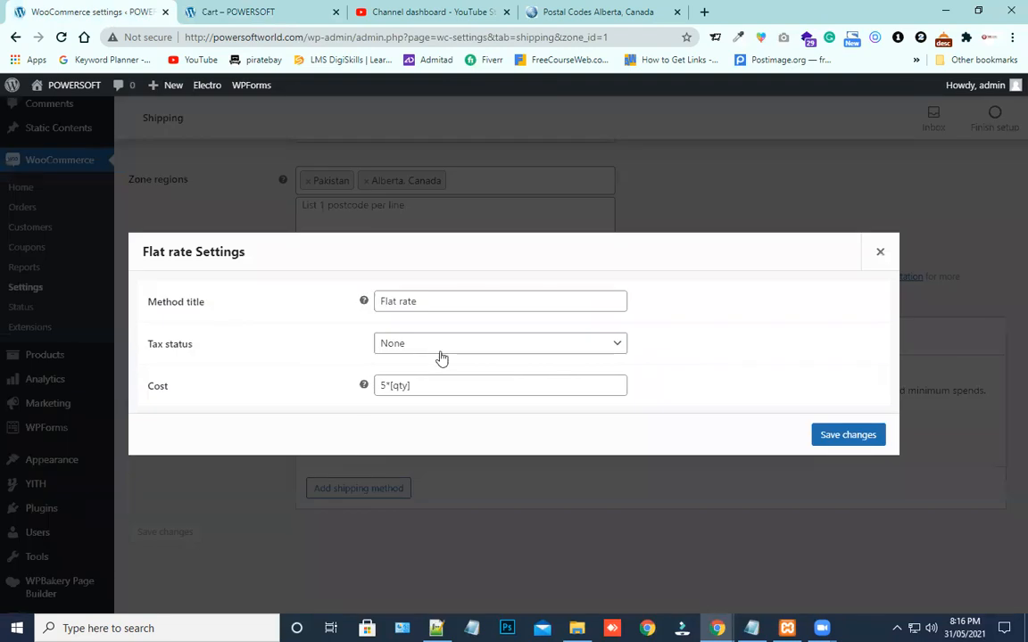
key("Tab")
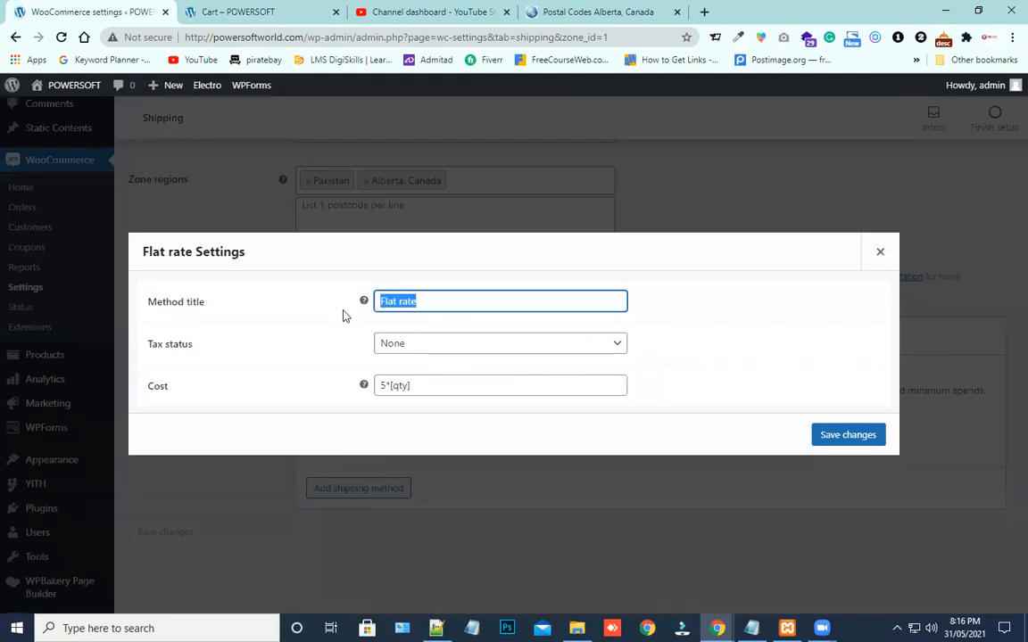
type("TCS")
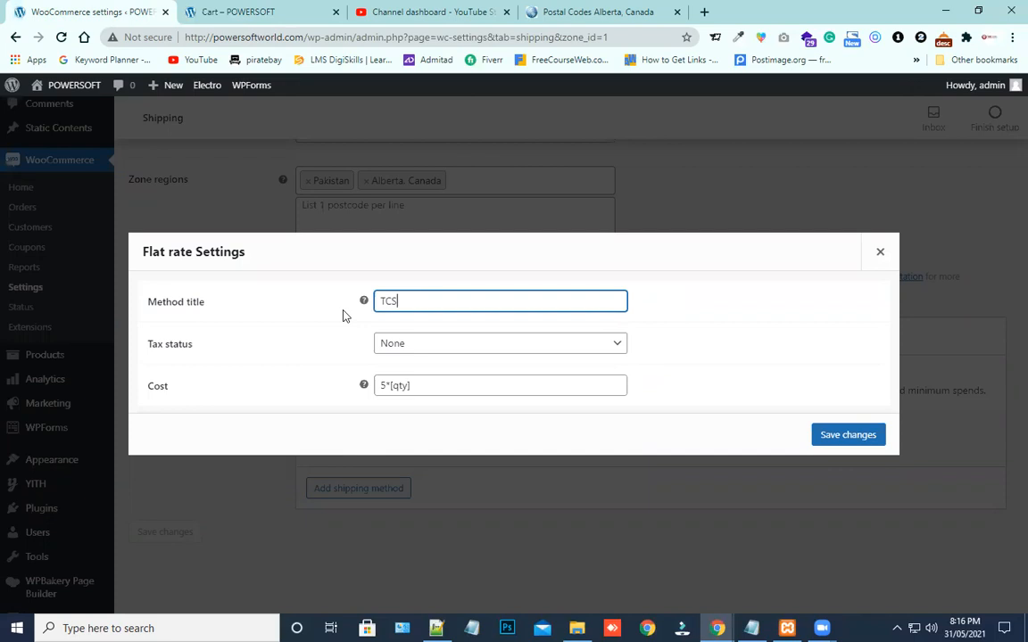
left_click(834, 435)
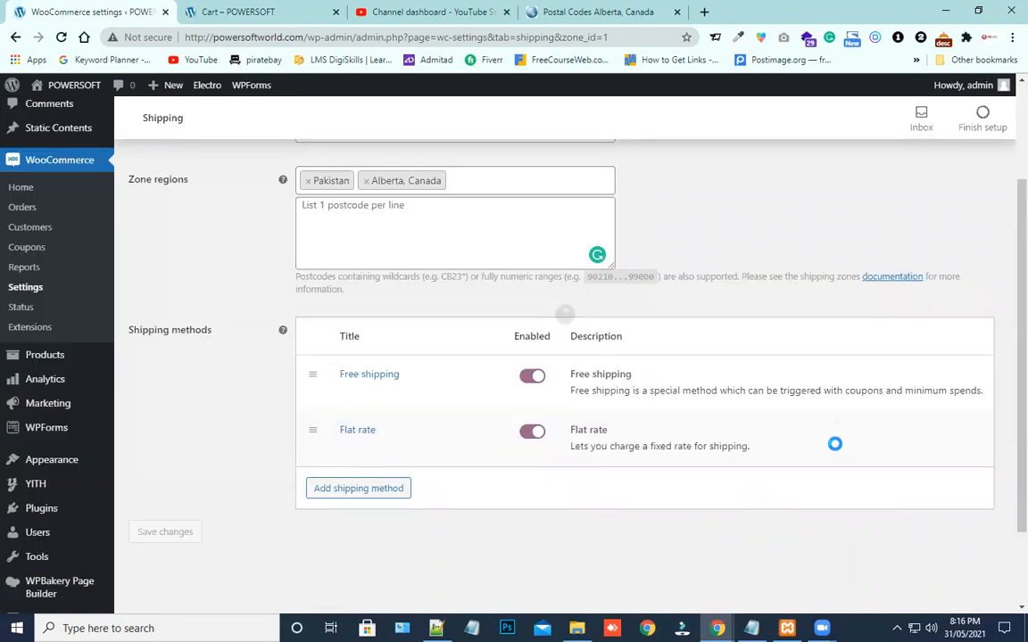
- Add another flat rate shipping method to the zone and title it LDH
left_click(381, 488)
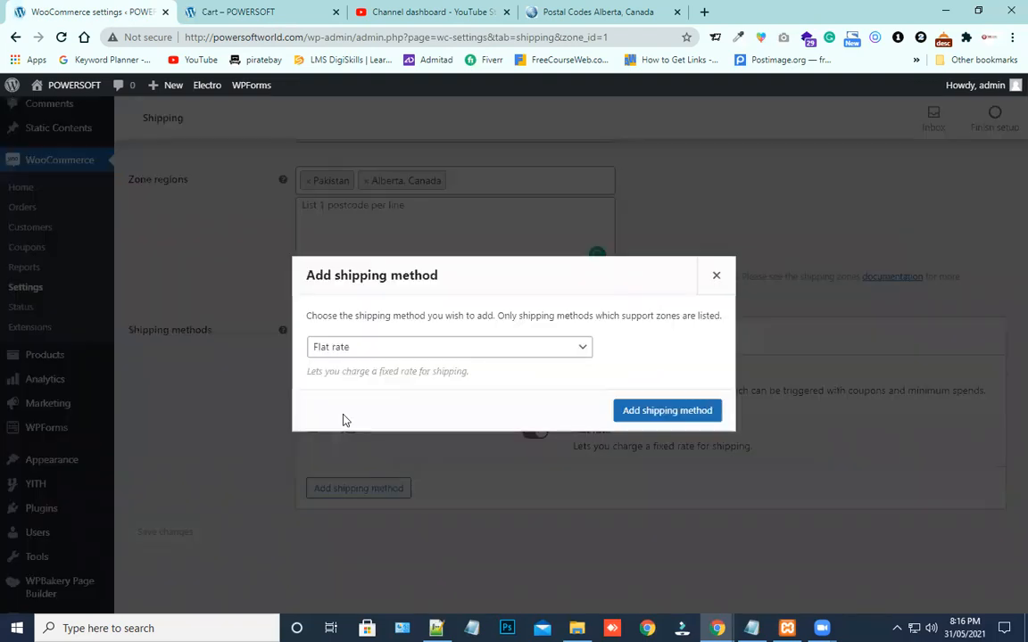
left_click(631, 406)
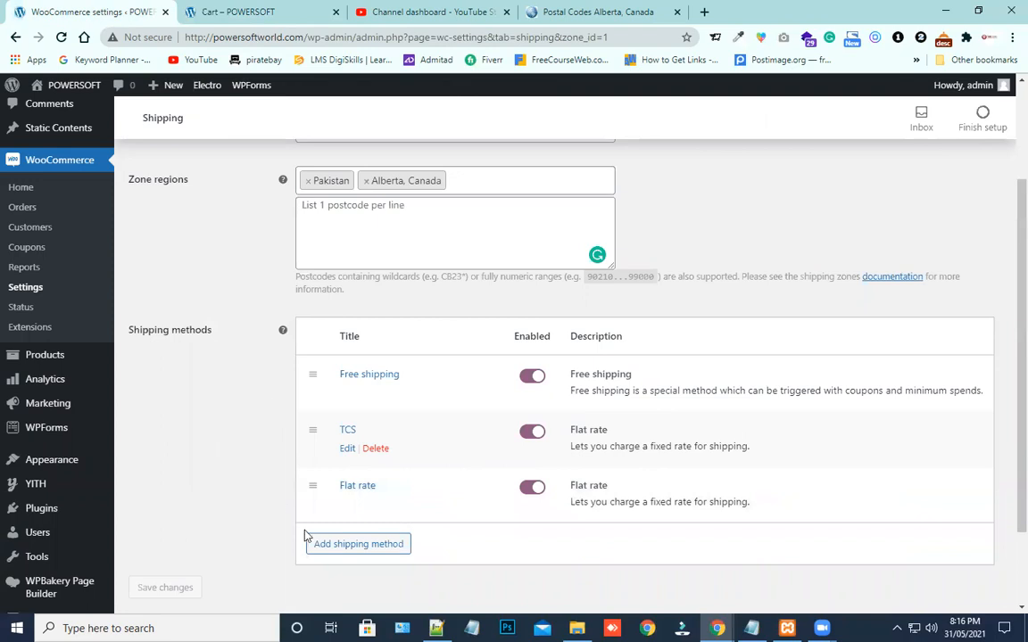
left_click(347, 504)
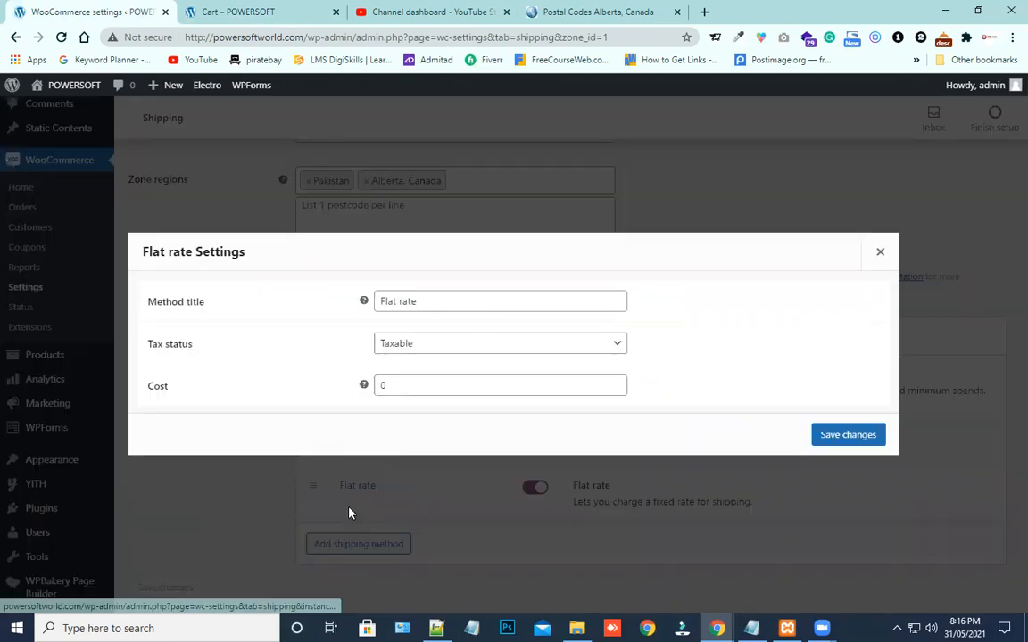
left_click(445, 298)
key("ctrl+a")
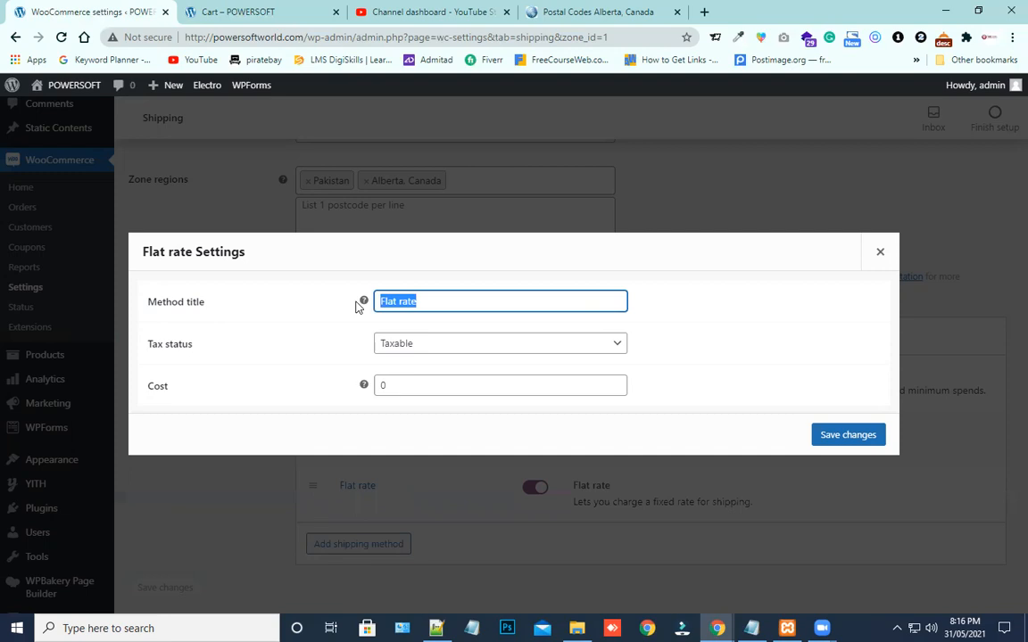
type("LDH")
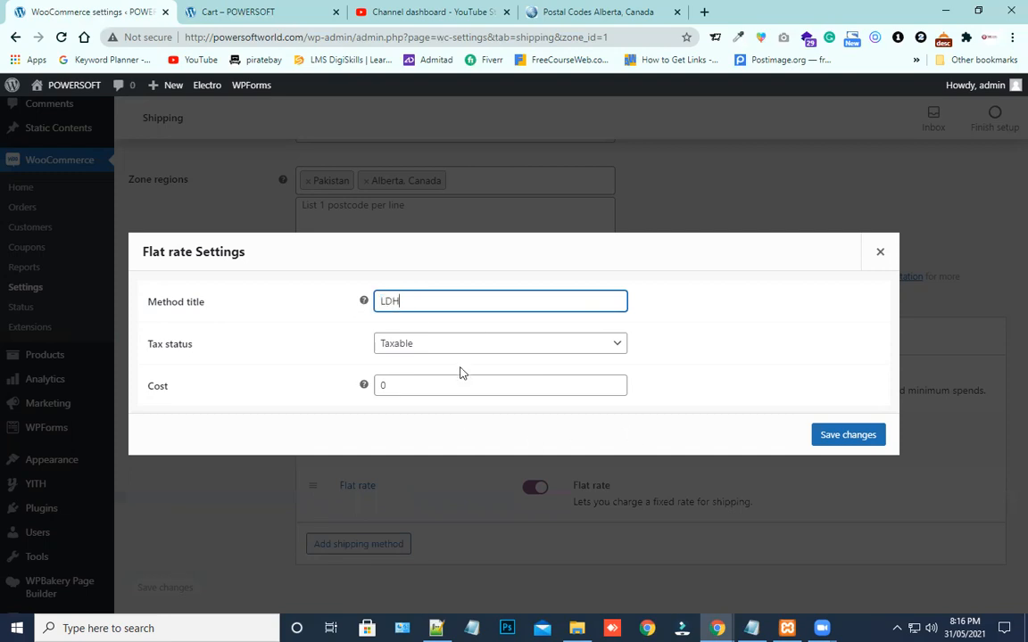
- Set the LDH method's tax status to None and its cost to 10*[qty], then save the method
left_click(405, 339)
left_click(409, 375)
left_click(414, 389)
left_click_drag(413, 389, 375, 385)
type("10")
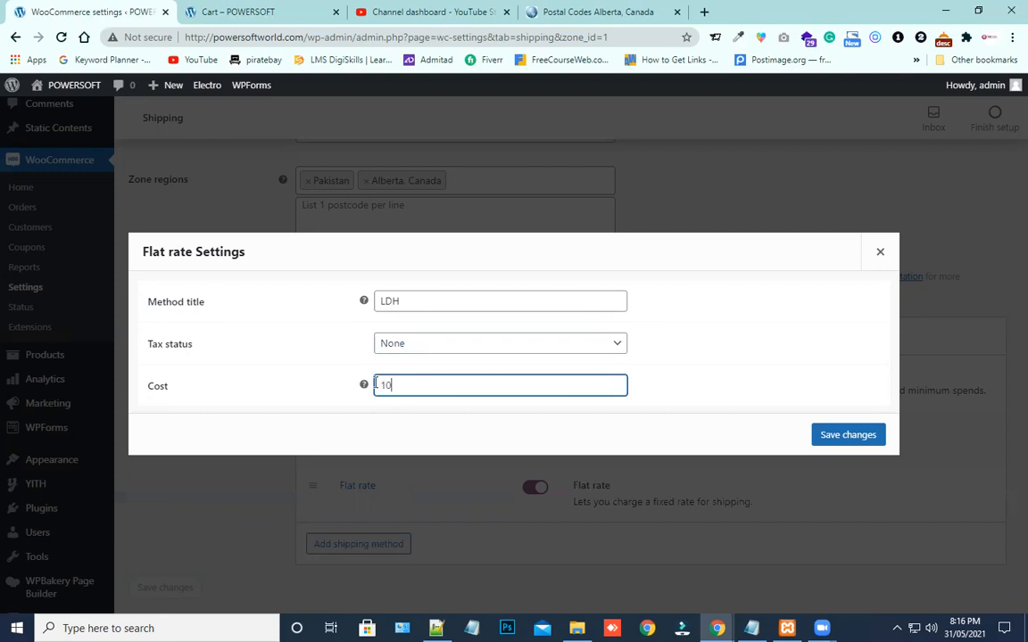
type("*[qty")
left_click(842, 437)
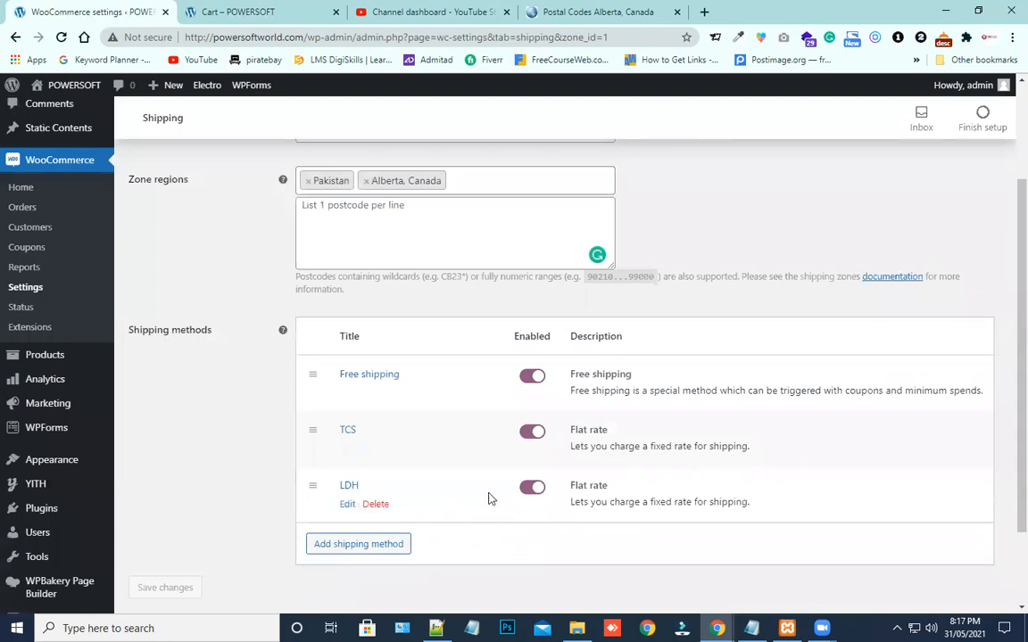
- Raise the free shipping minimum order amount to 500 and save the method
left_click(347, 393)
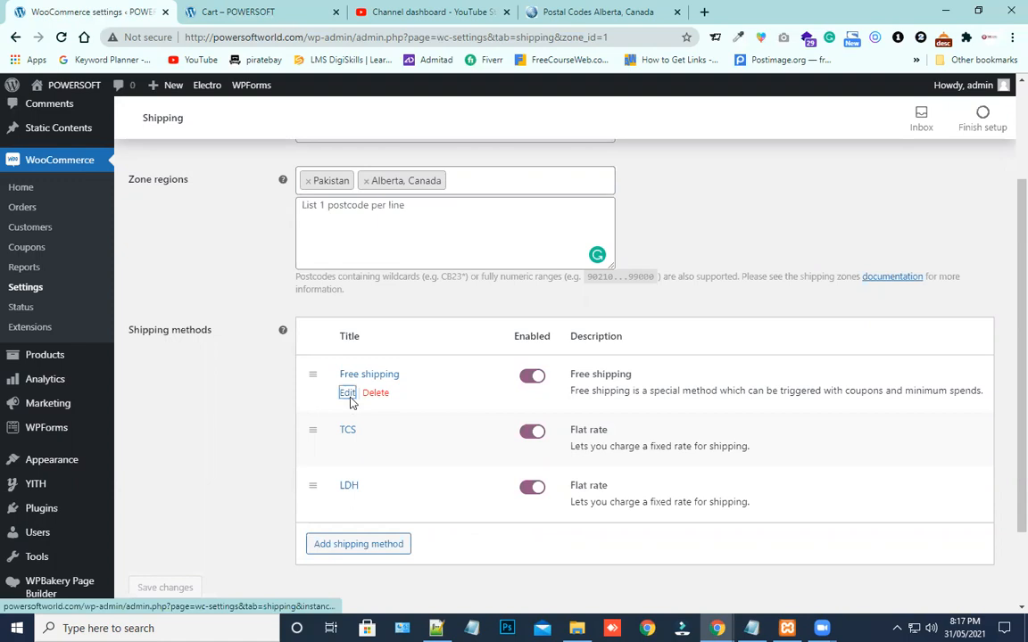
mouse_move(366, 365)
type("500")
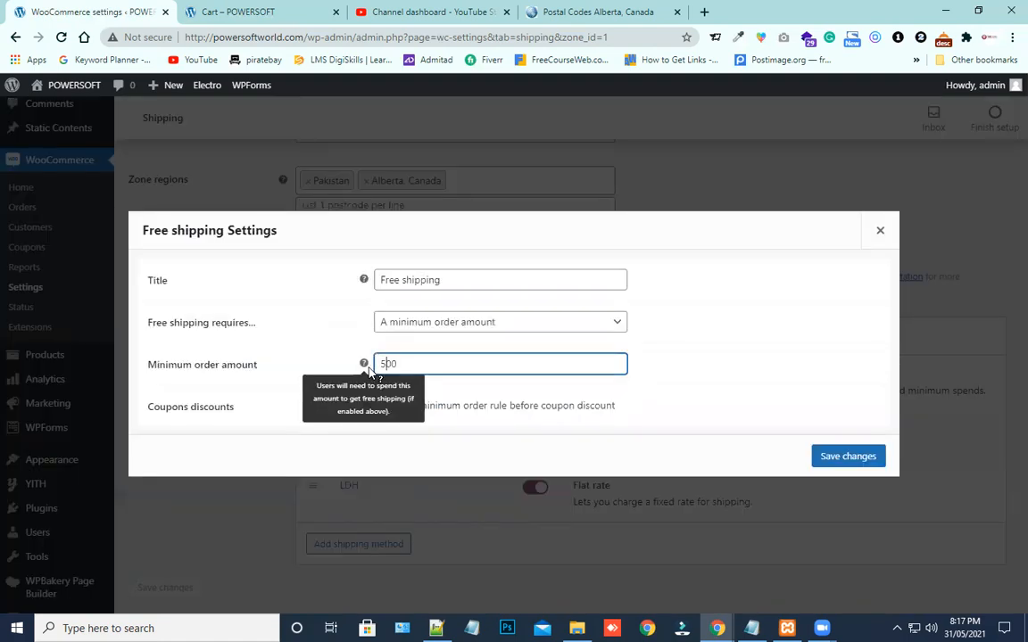
left_click(801, 445)
- Compare the TCS and LDH shipping charges offered in the cart for the three controllers
left_click(263, 12)
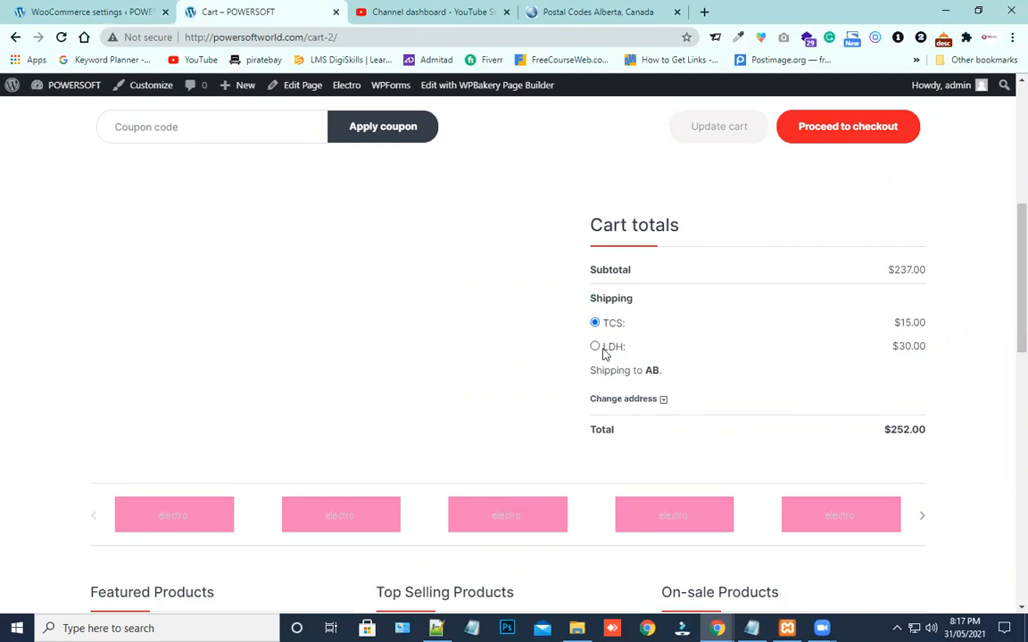
scroll(604, 354, "up", 5)
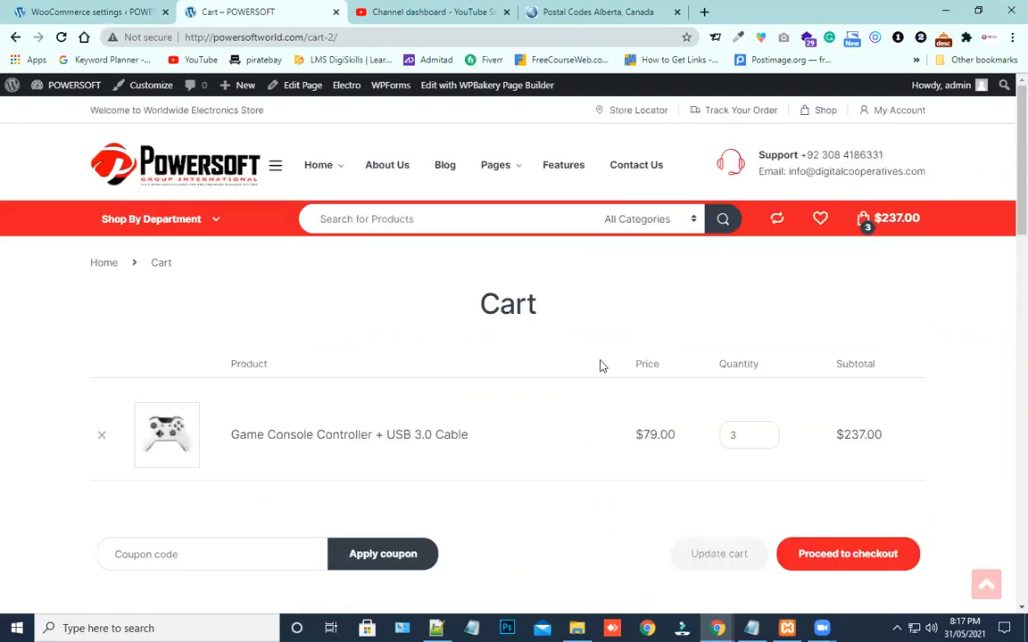
scroll(303, 214, "down", 1)
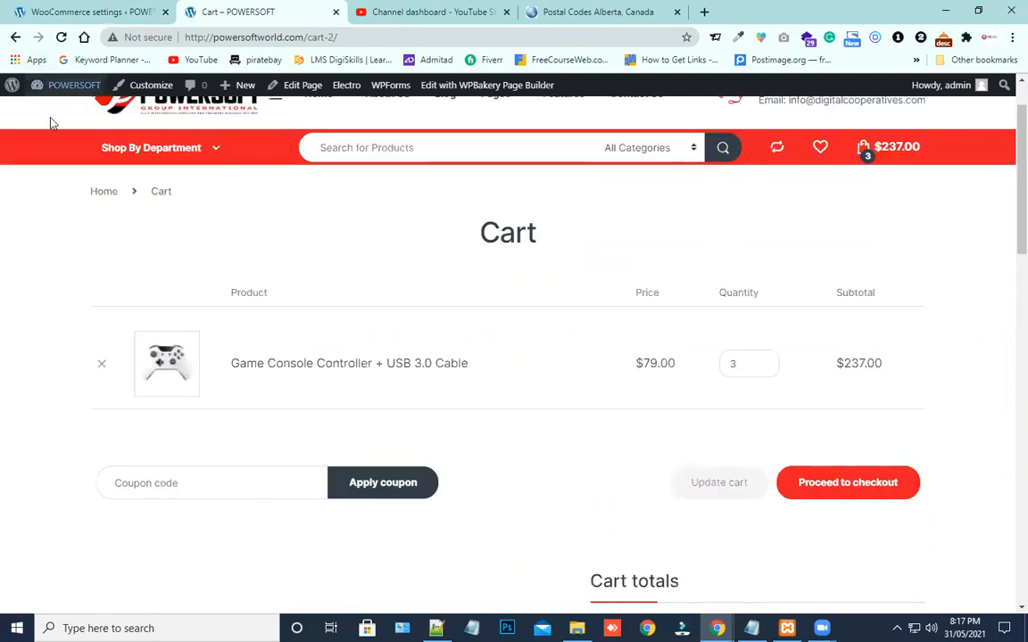
- Open the store site in an incognito window and add one Game Console Controller + USB 3.0 Cable to the cart
left_click(87, 18)
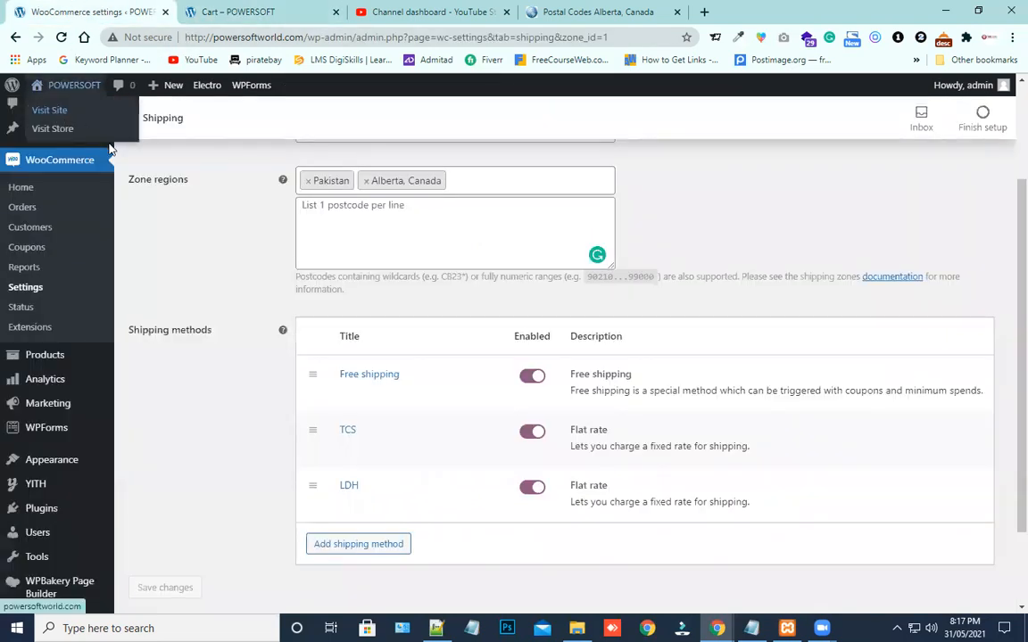
right_click(50, 107)
left_click(152, 164)
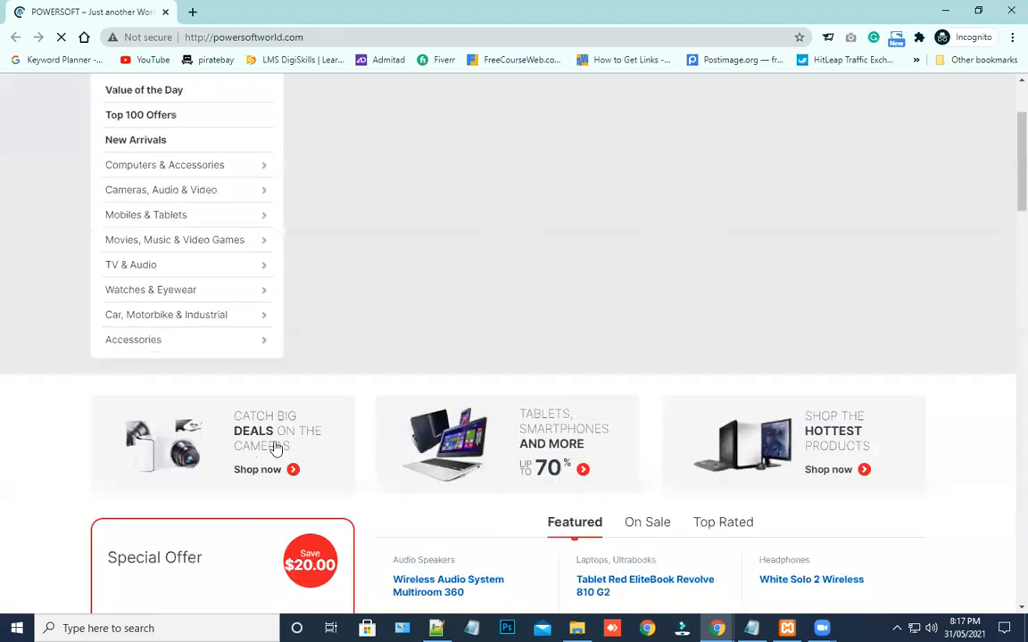
scroll(257, 487, "down", 4)
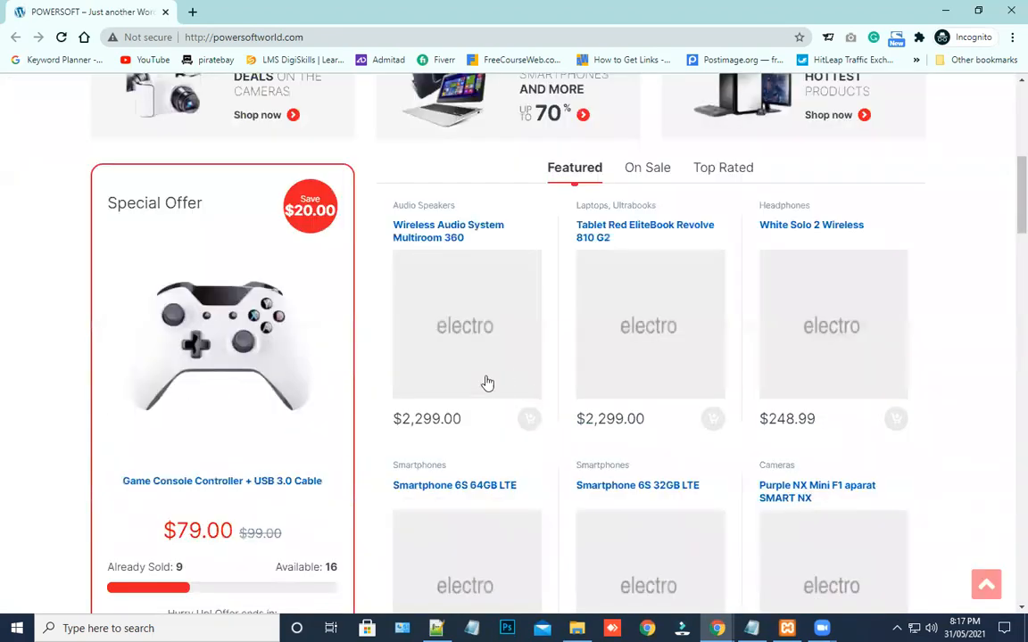
left_click(262, 482)
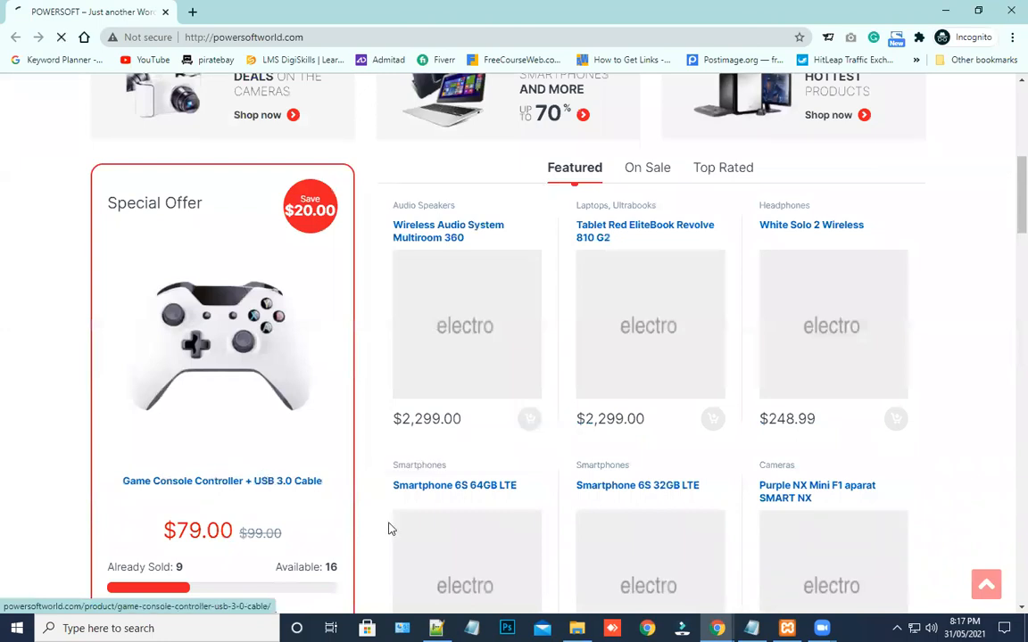
scroll(651, 369, "down", 2)
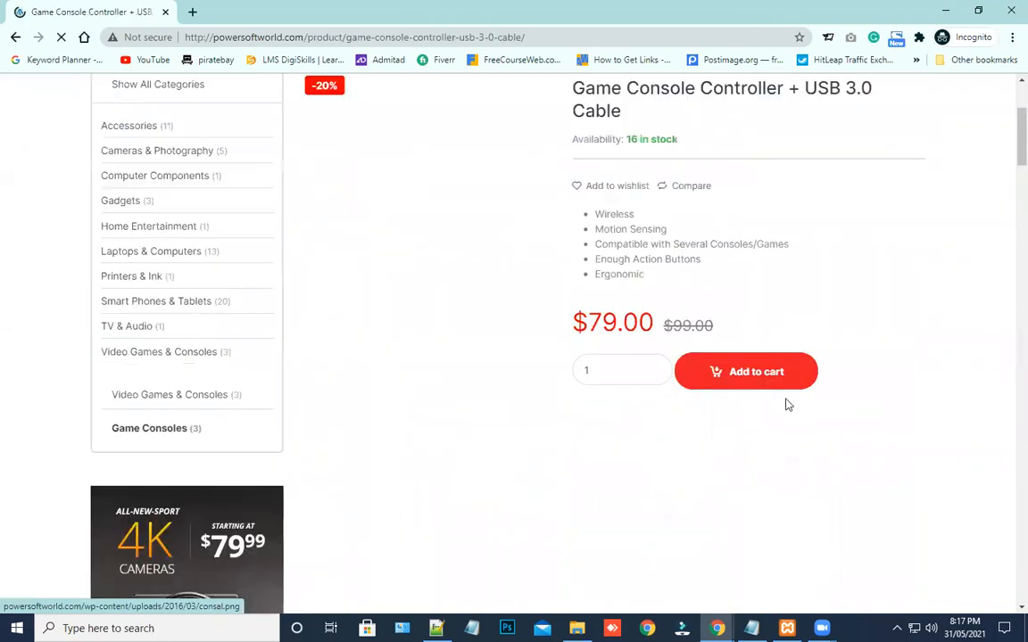
left_click(759, 371)
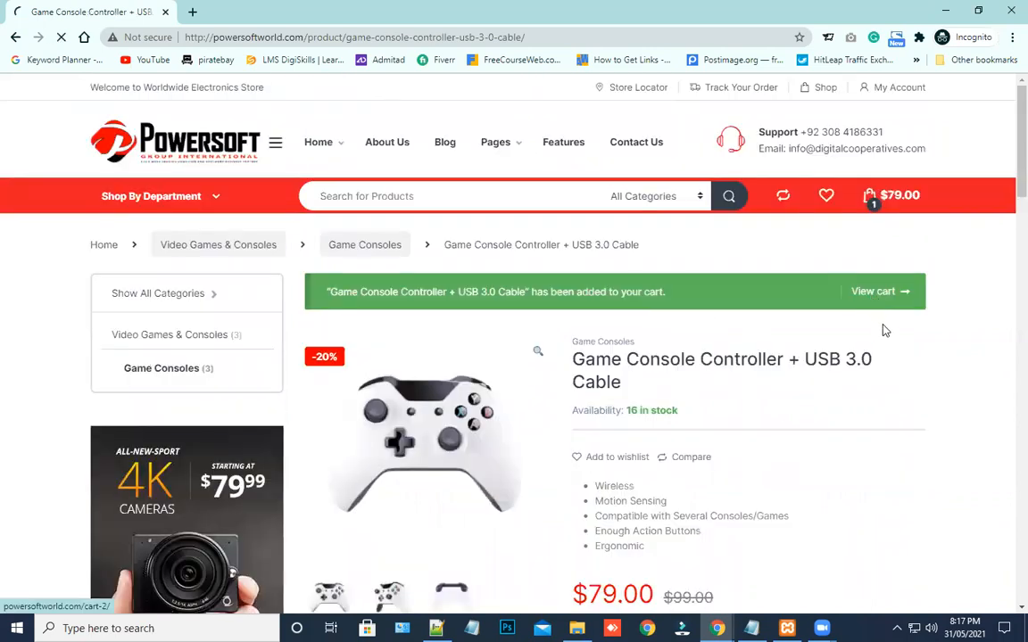
- View the incognito cart and check the TCS and LDH shipping charges for a single controller
scroll(881, 339, "down", 2)
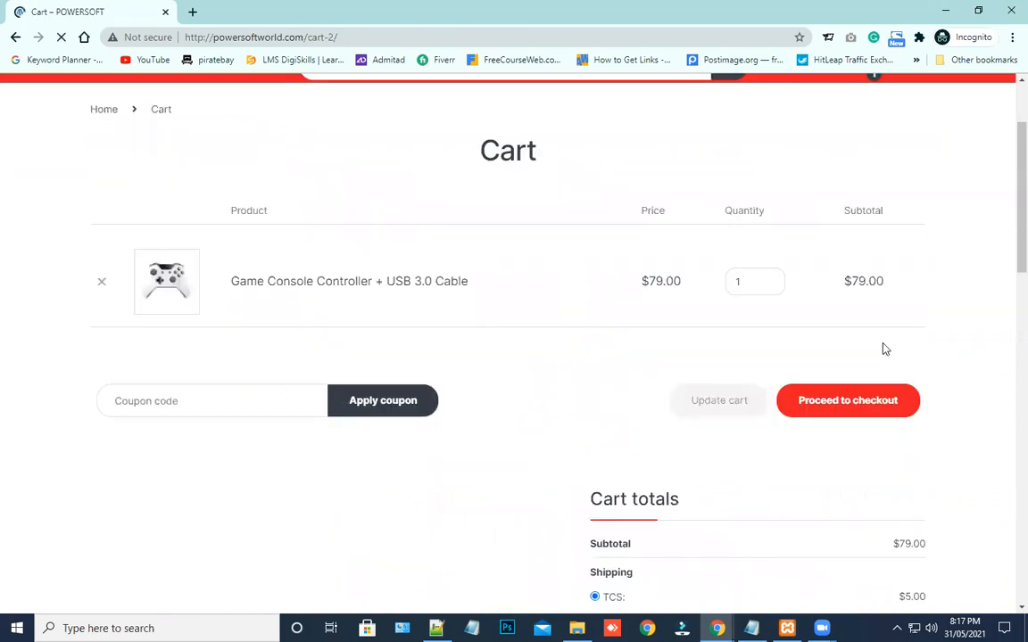
scroll(884, 349, "down", 3)
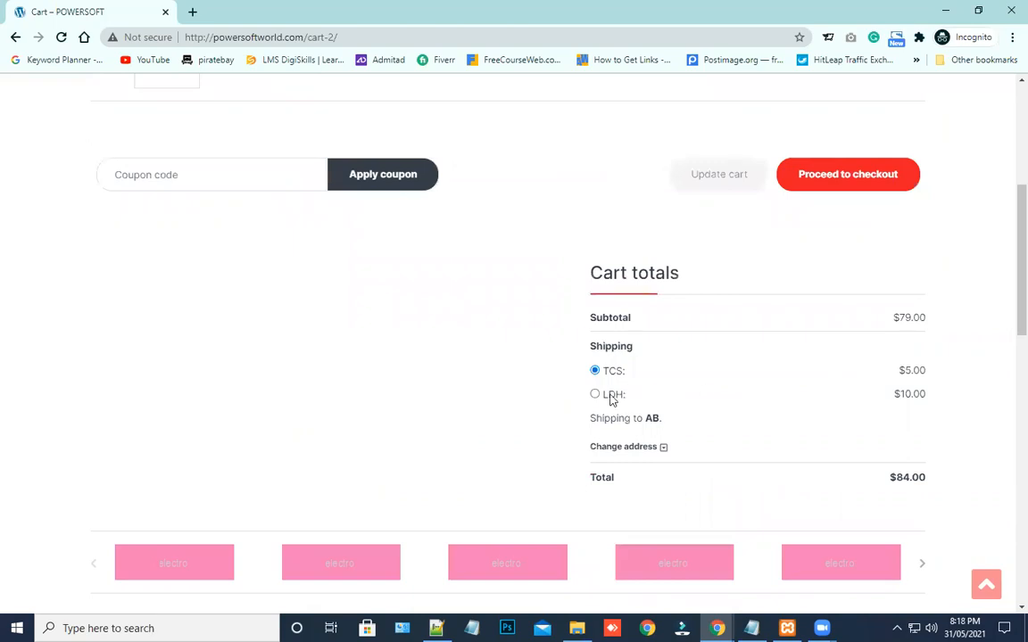
scroll(694, 401, "up", 2)
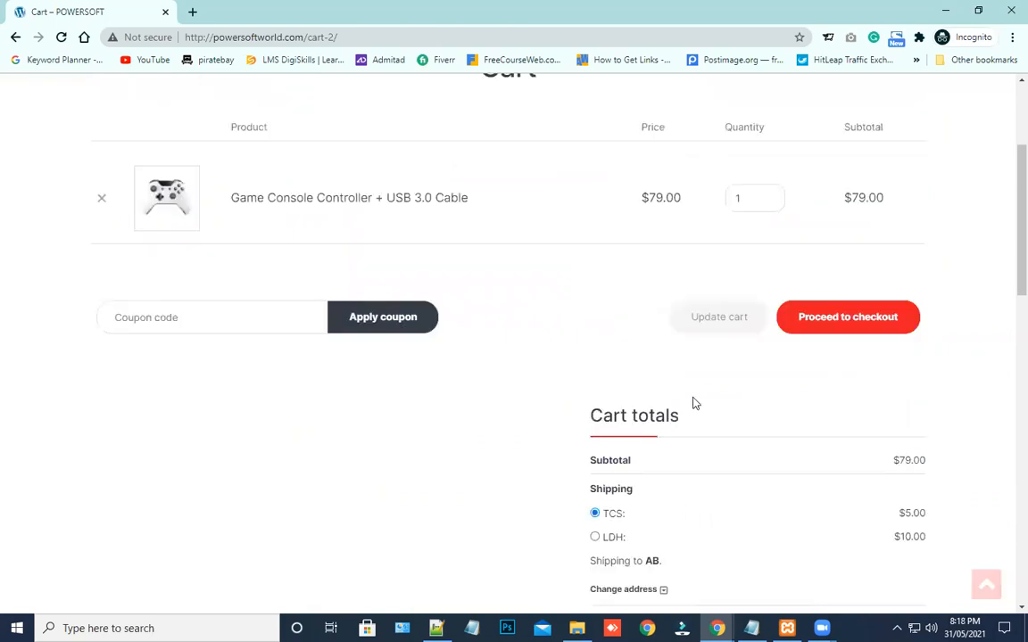
- Proceed to checkout and review the billing form, shipping options and payment section of the order
left_click(866, 326)
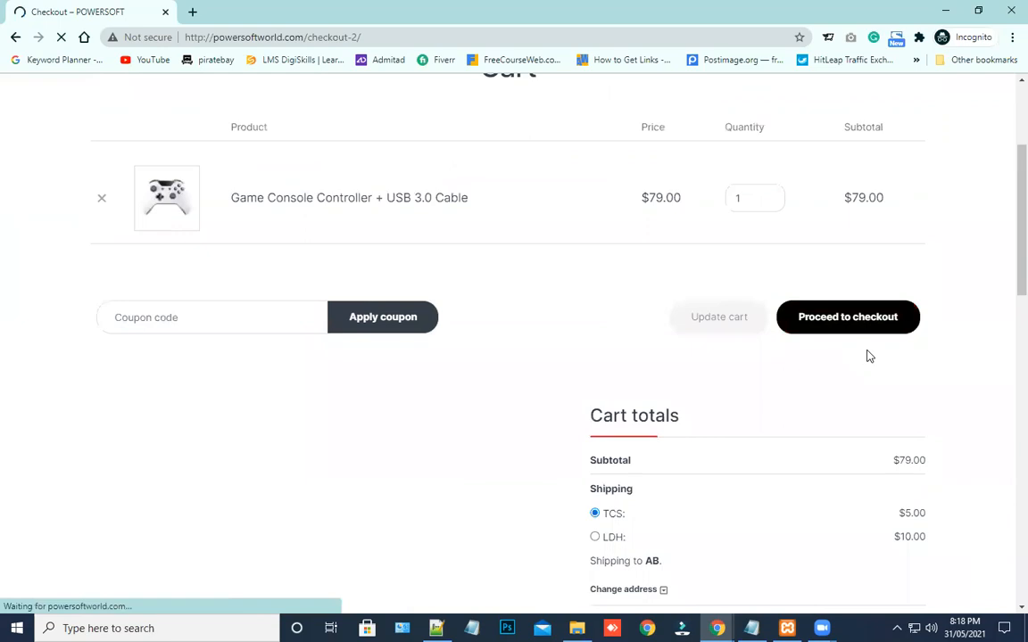
scroll(870, 361, "down", 3)
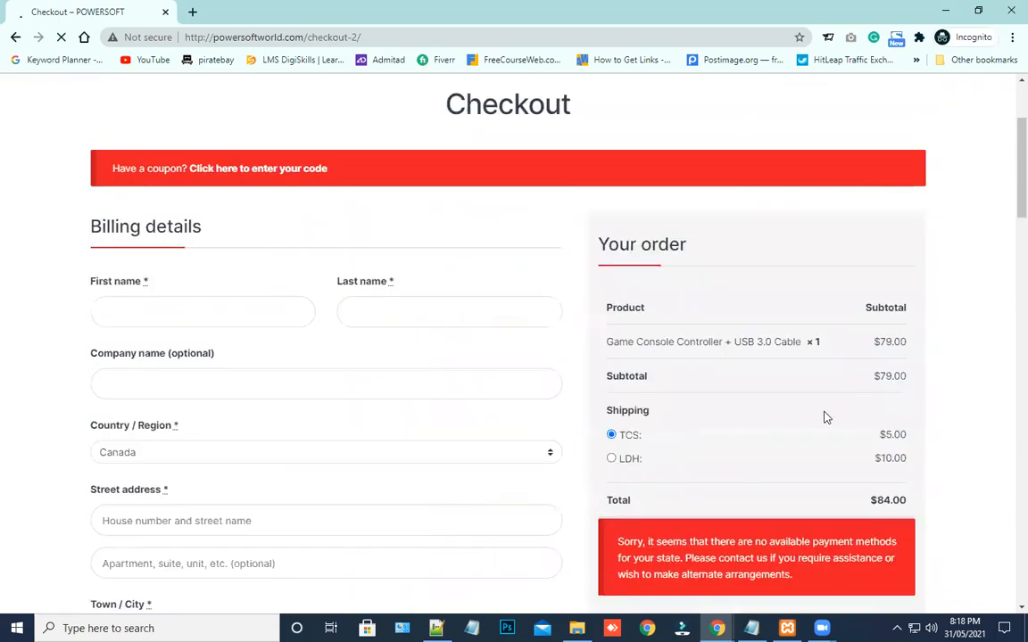
scroll(873, 373, "down", 1)
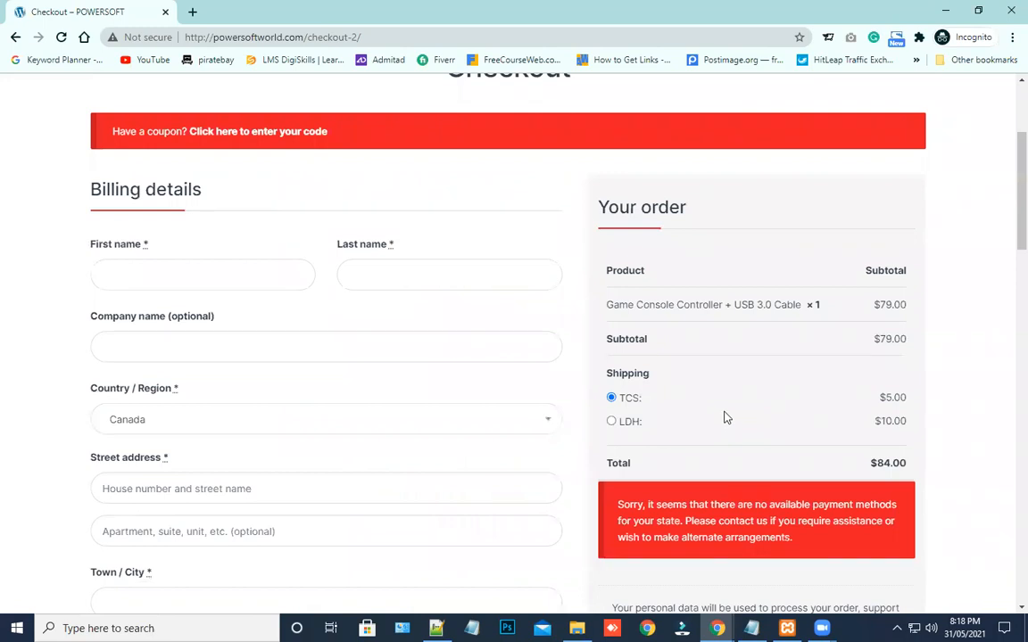
scroll(829, 277, "down", 2)
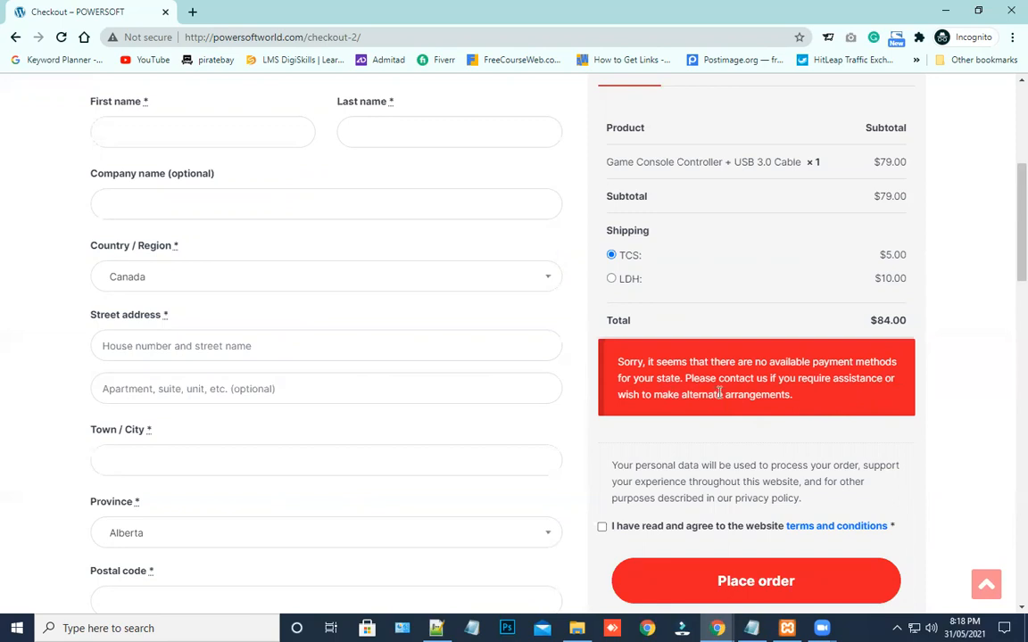
scroll(601, 478, "up", 1)
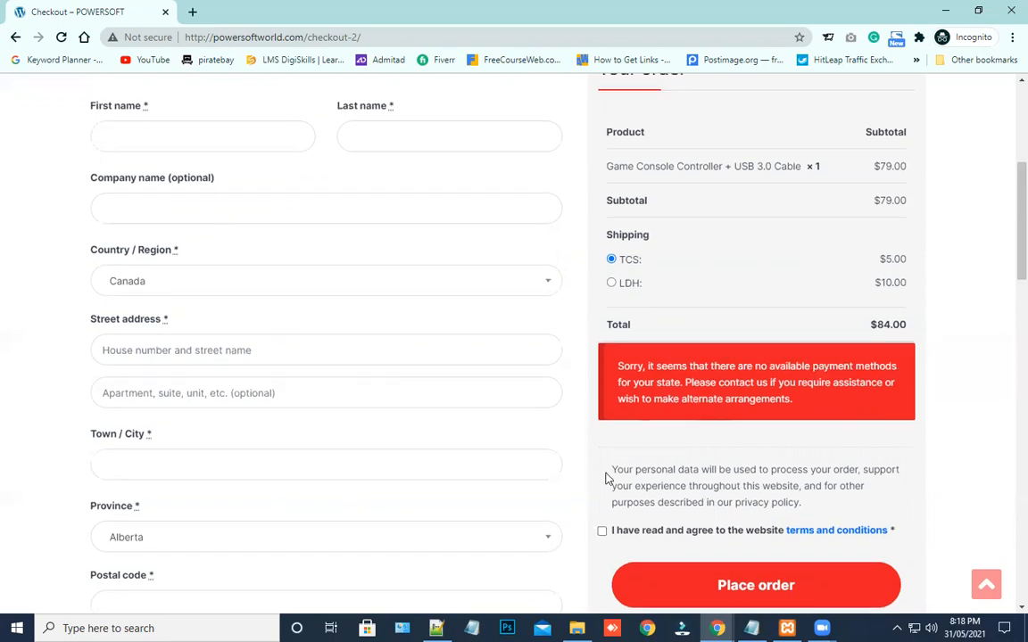
scroll(606, 479, "up", 2)
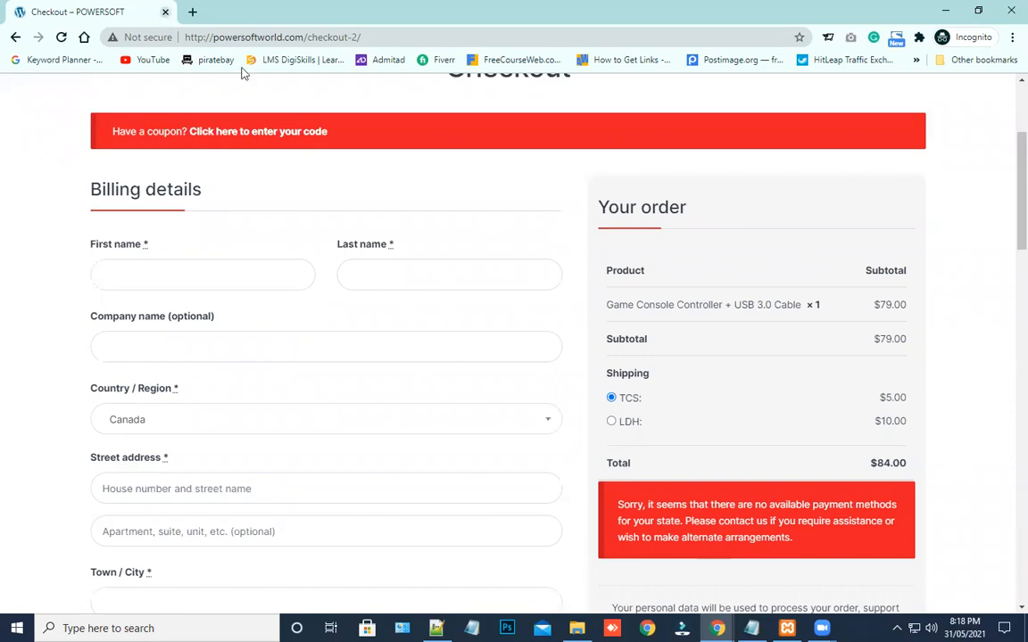
- Switch back to the WooCommerce admin window and return from the Canada zone to the list of shipping zones
key("alt+Tab")
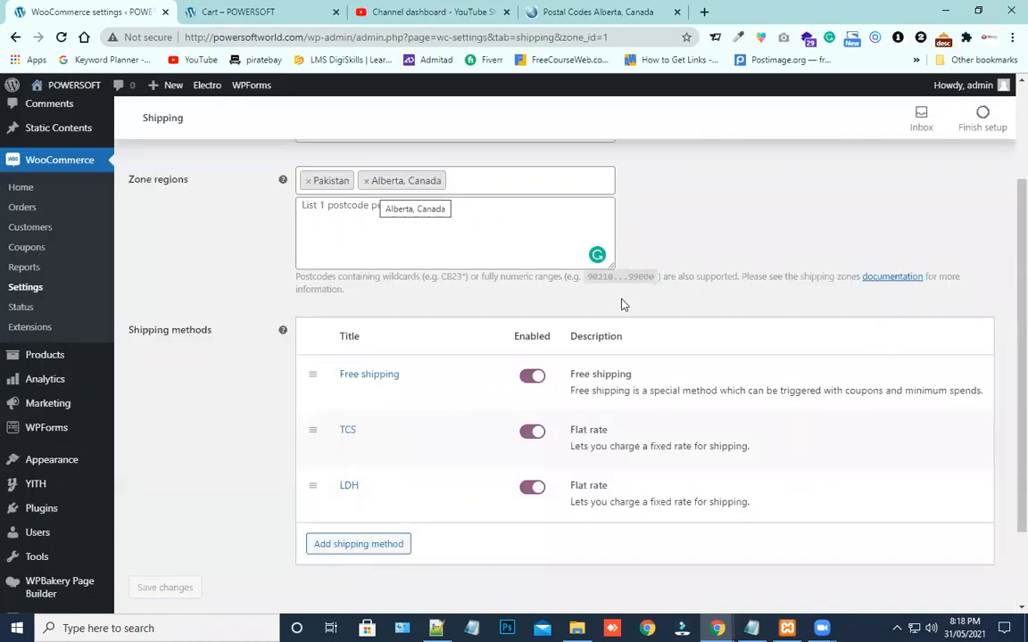
scroll(625, 301, "up", 1)
scroll(364, 246, "up", 2)
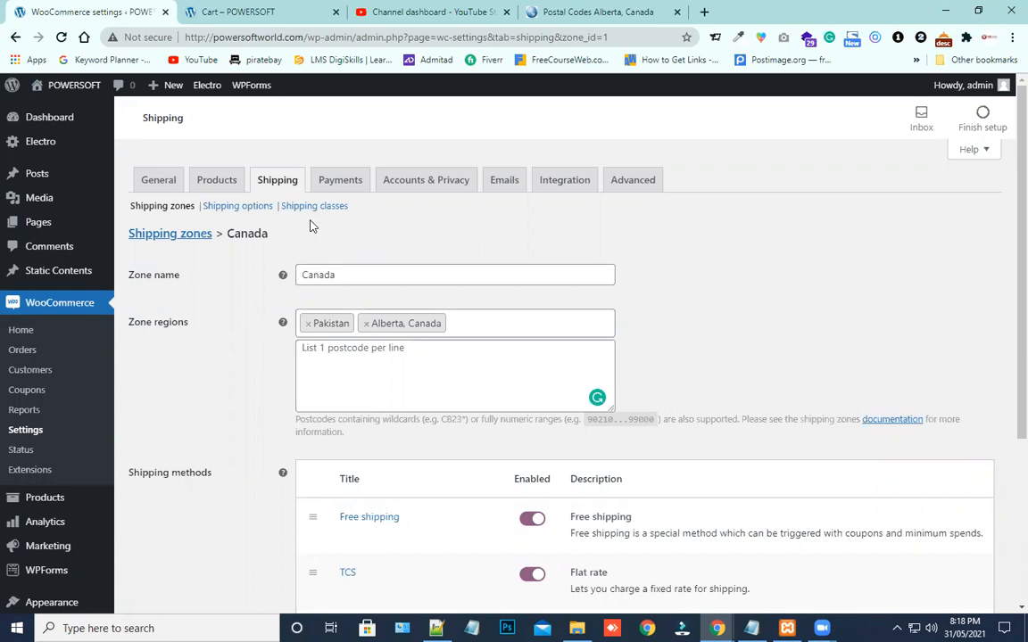
scroll(357, 239, "down", 1)
scroll(141, 221, "up", 1)
left_click(161, 209)
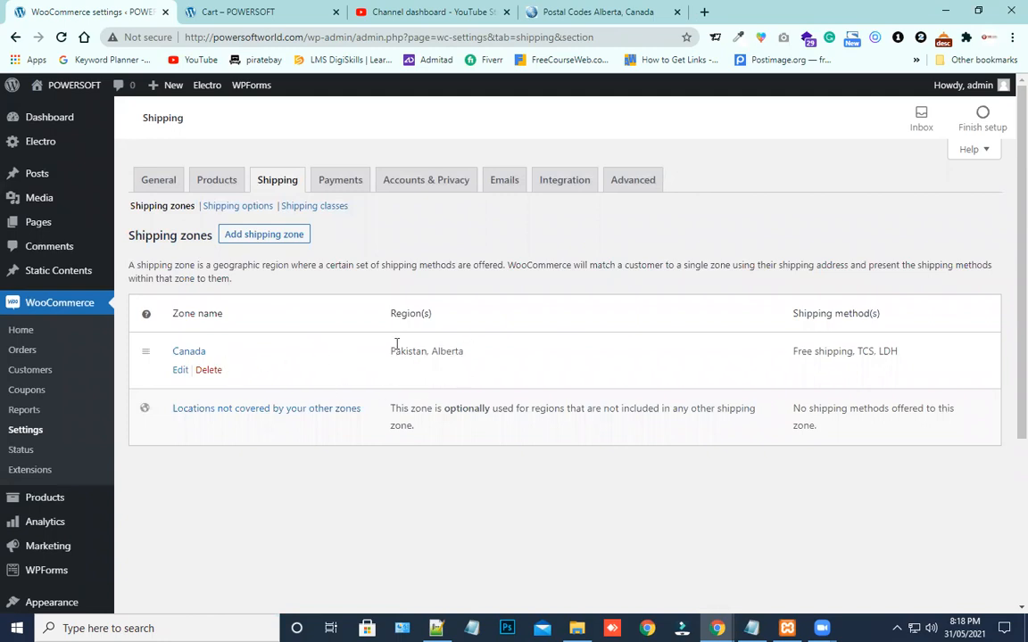
- Add a new shipping zone named US with United States (US) as its region
left_click(261, 234)
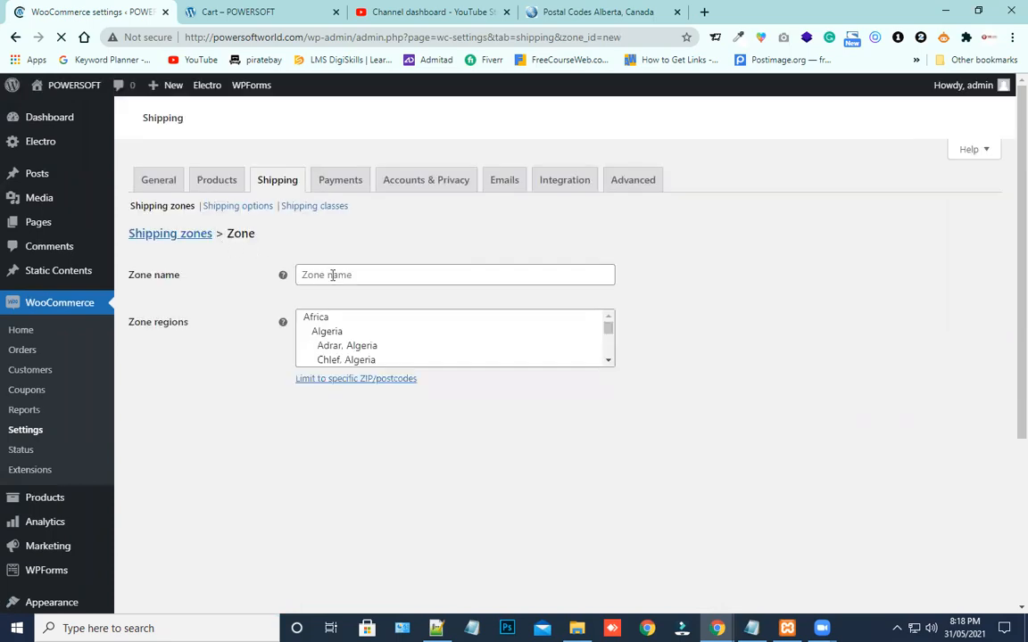
left_click(330, 276)
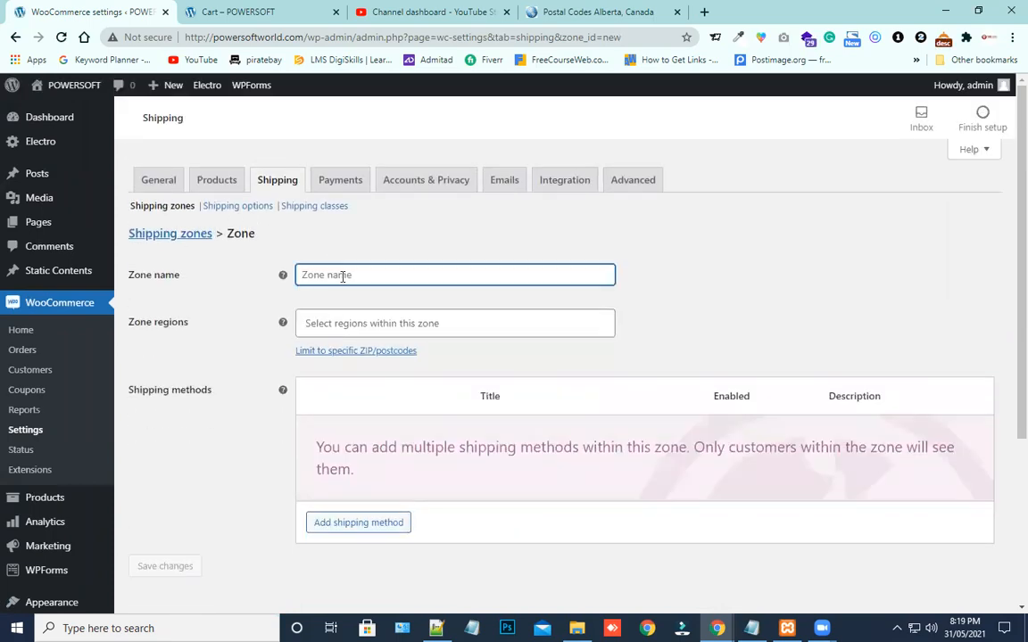
type("US")
left_click(361, 329)
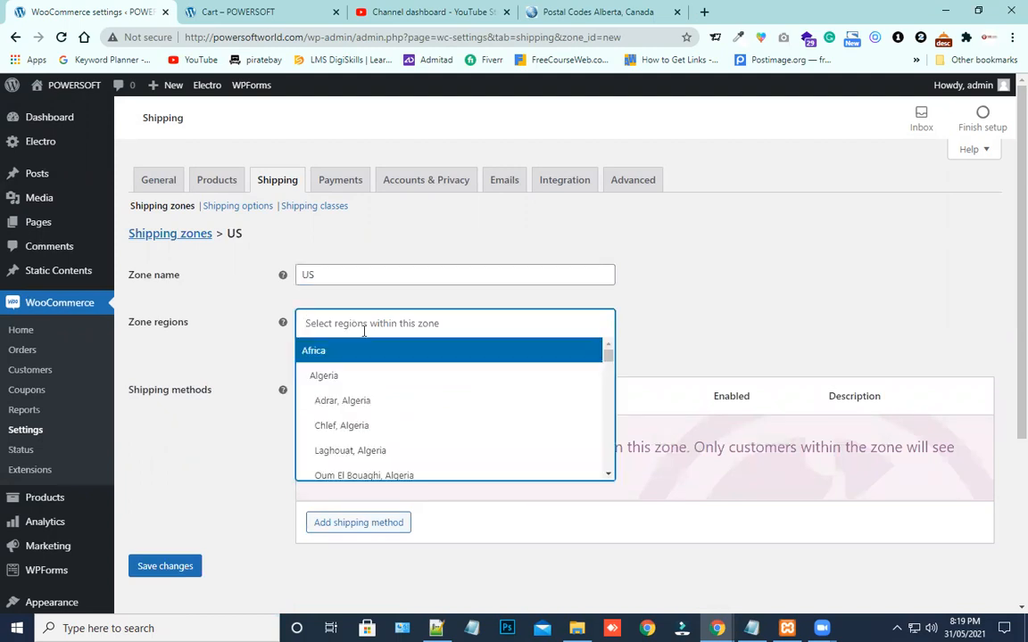
type("Uni")
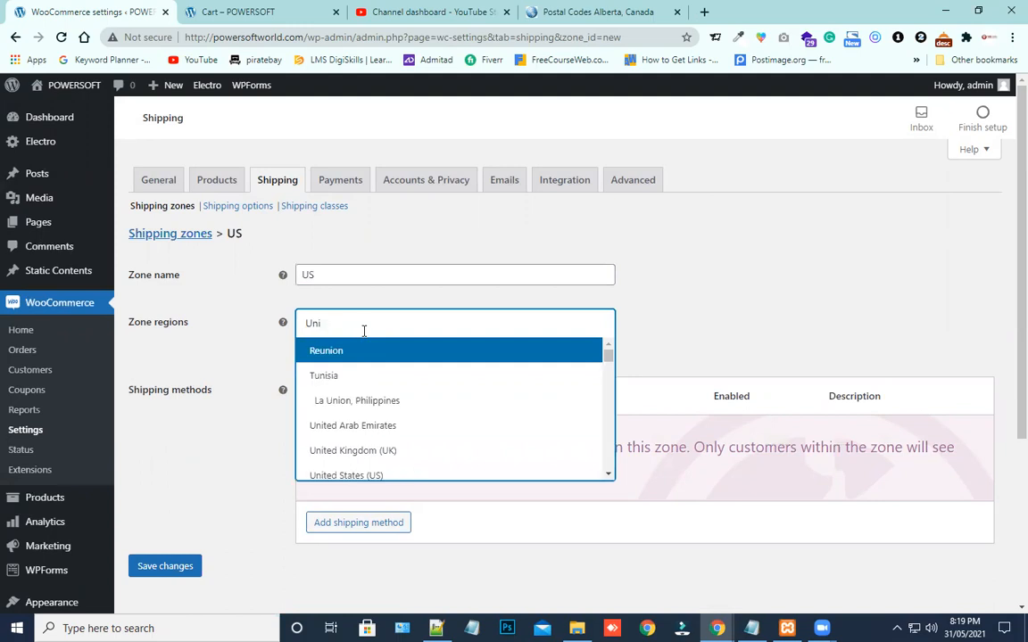
type("tes")
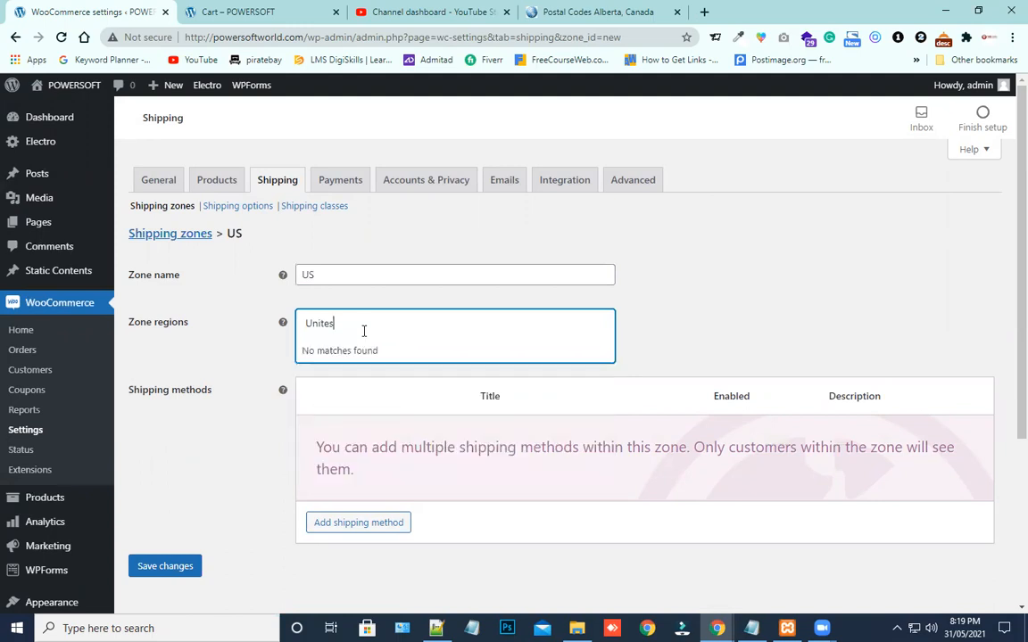
key("BackSpace")
type("d States (US")
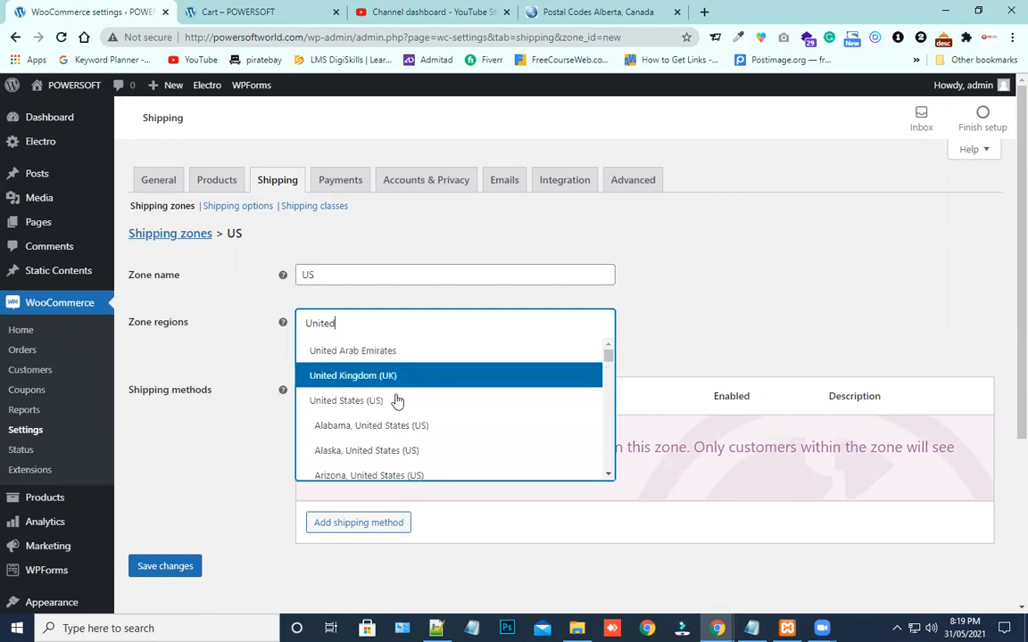
left_click(397, 403)
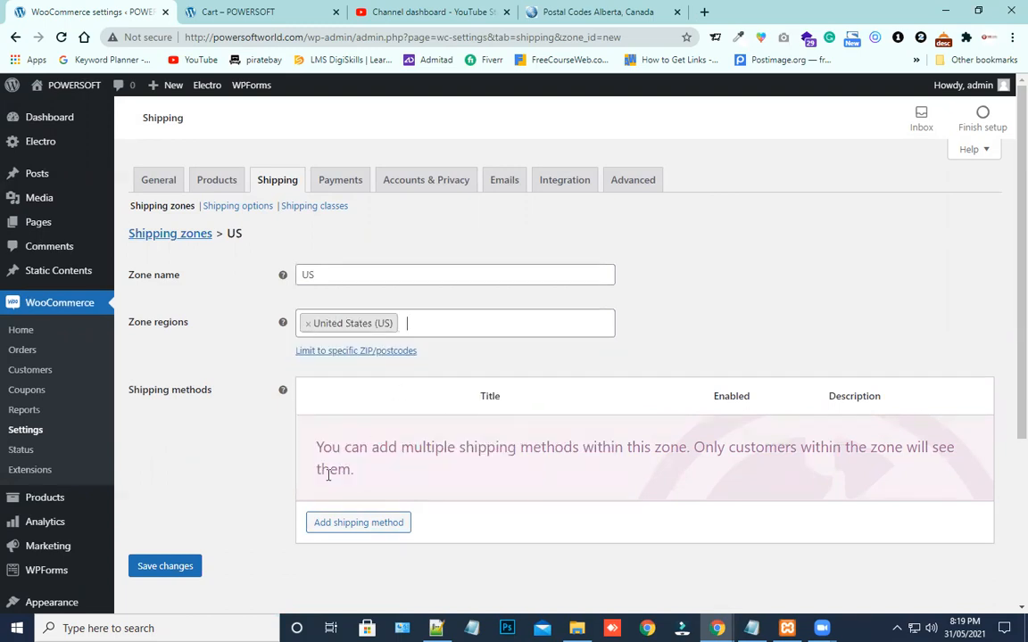
- Add a Flat rate shipping method to the US zone
left_click(368, 524)
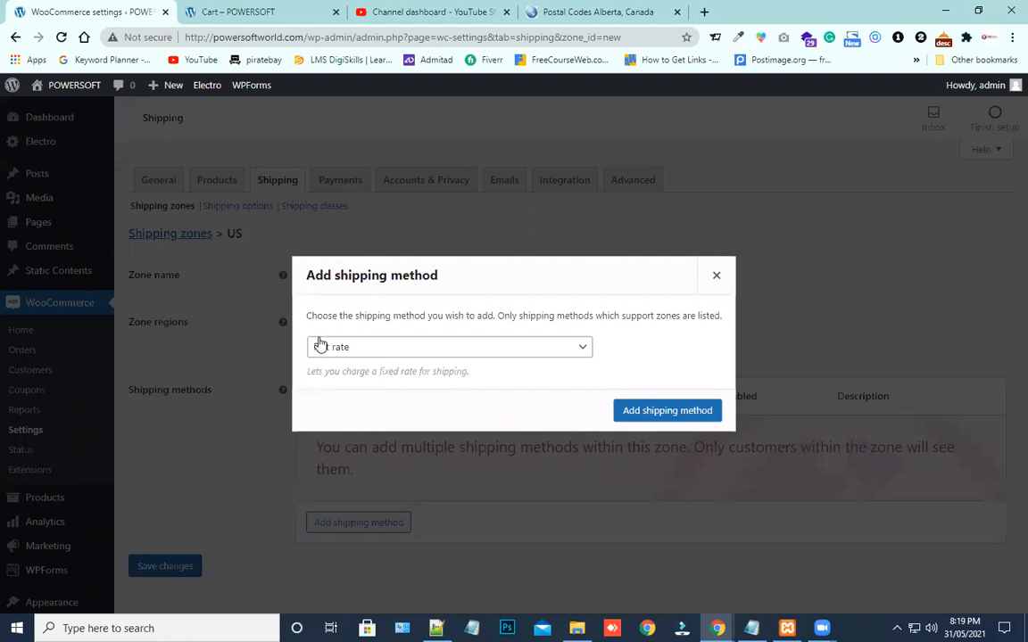
left_click(410, 348)
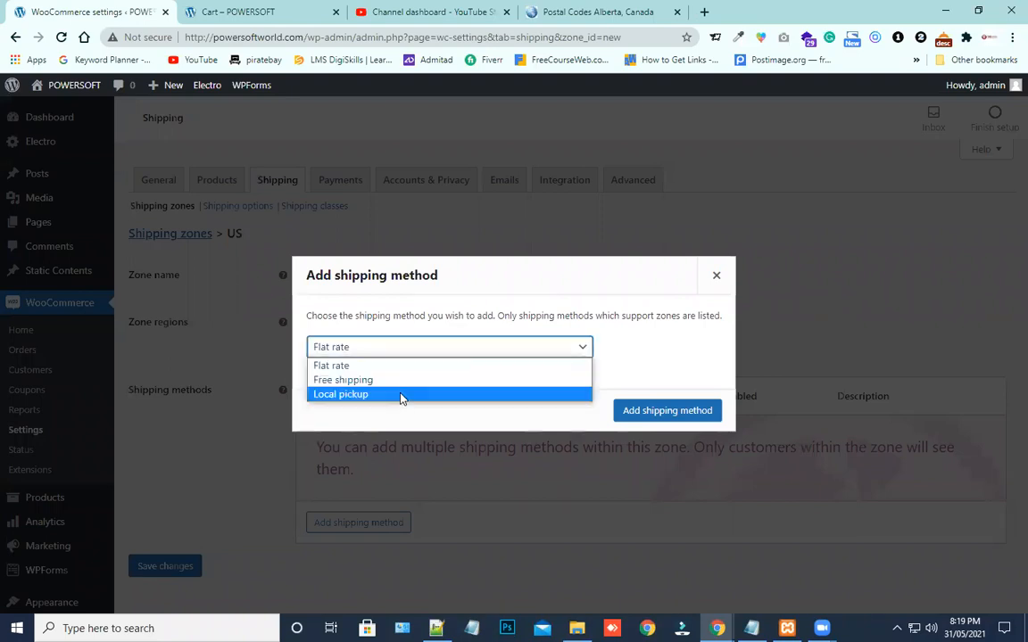
left_click(514, 352)
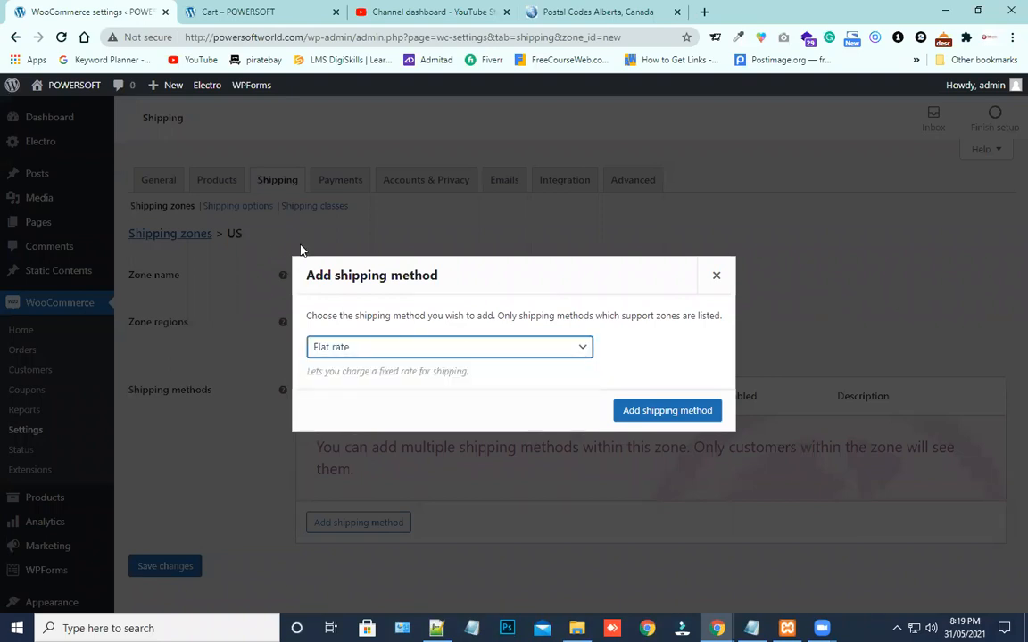
left_click(630, 410)
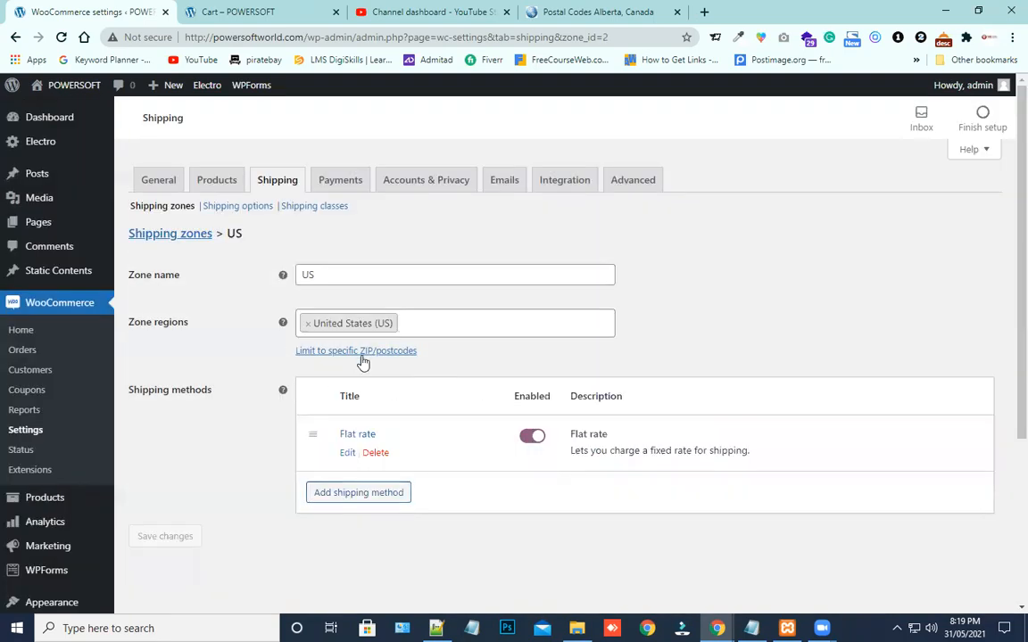
- Title the US zone's flat rate method TCS and set its tax status to None
left_click(351, 456)
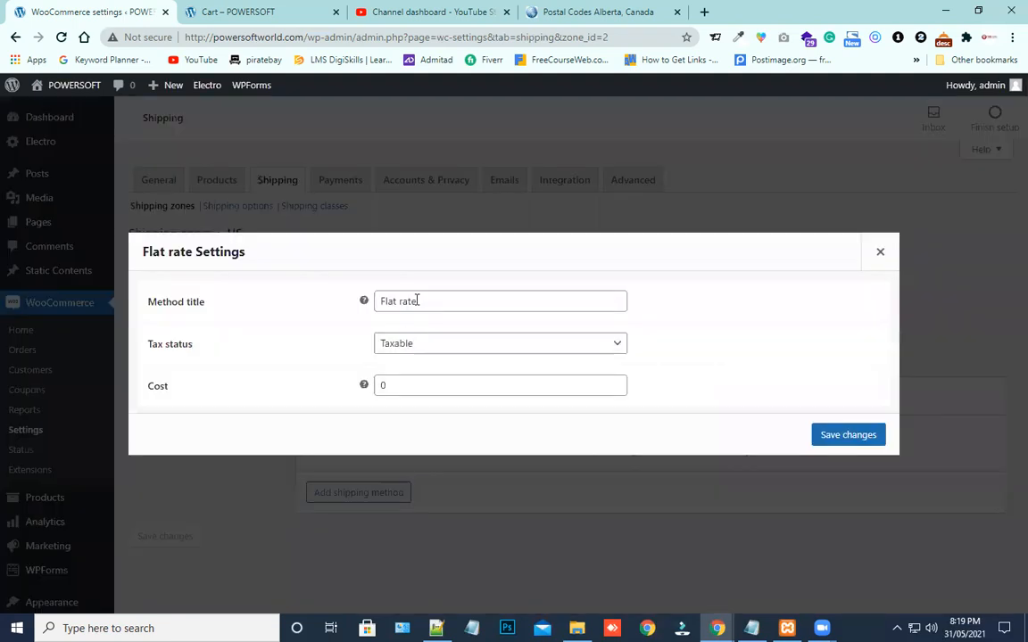
left_click(346, 454)
left_click_drag(431, 297, 365, 307)
type("TCS")
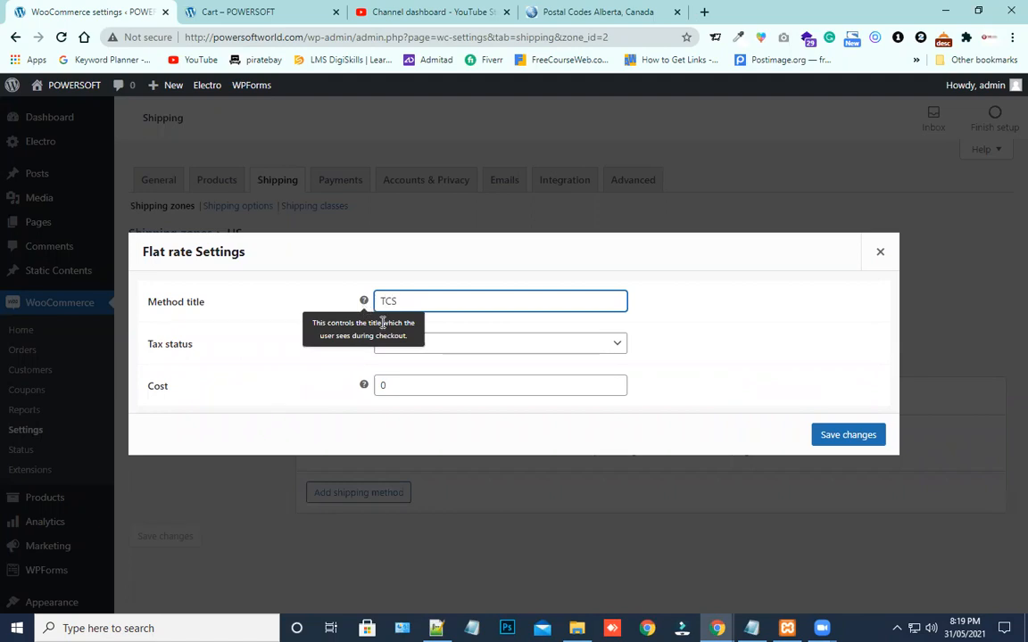
left_click(419, 355)
left_click(420, 375)
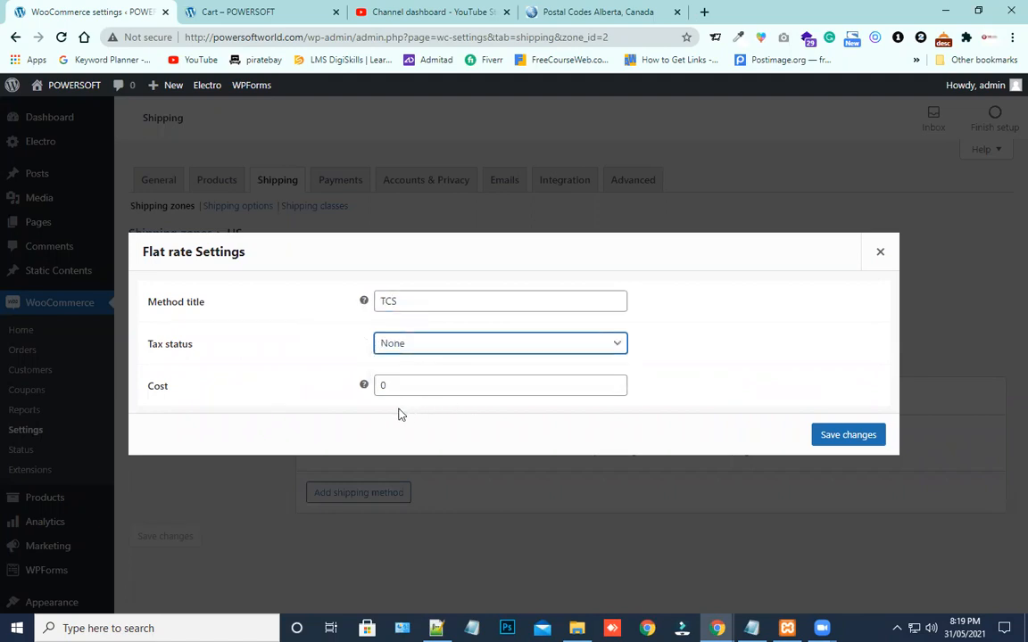
- Set the TCS method's cost in the US zone to 20*[qty] and save the method settings
left_click(376, 385)
double_click(377, 386)
type("20*[]qty")
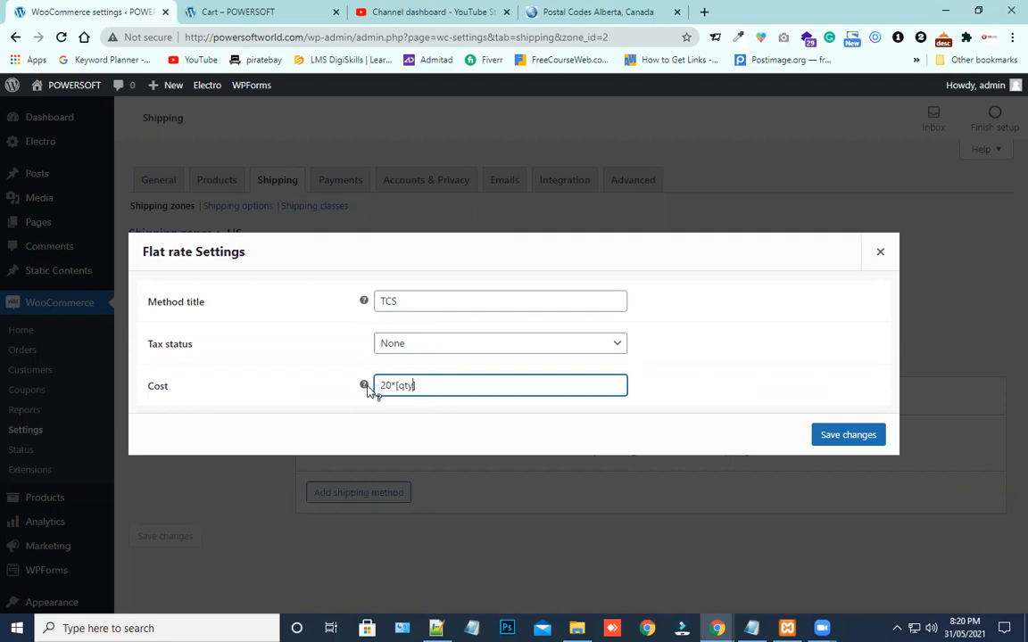
mouse_move(368, 389)
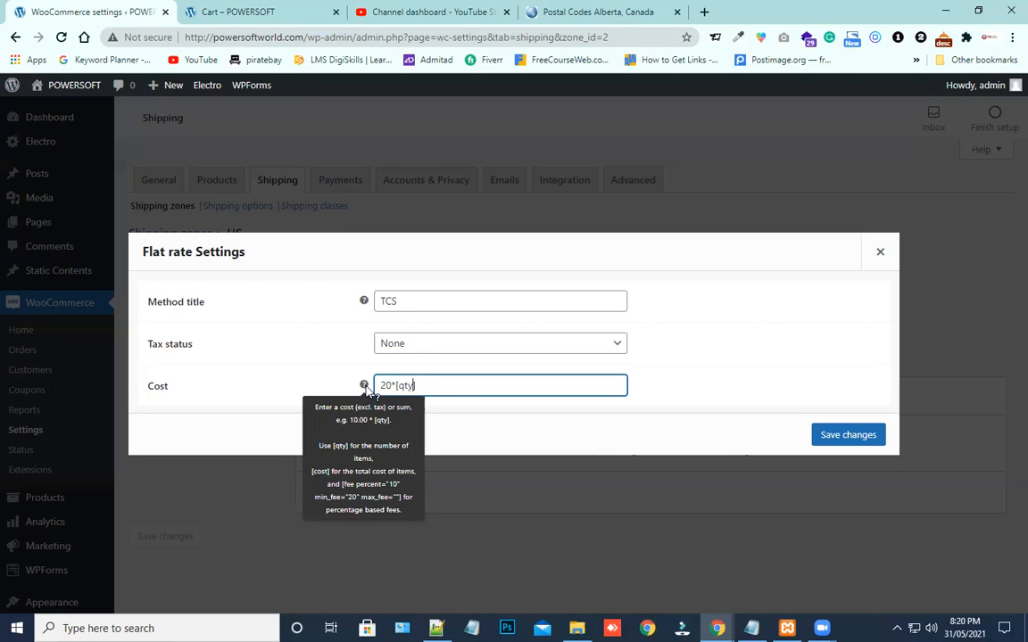
type("]")
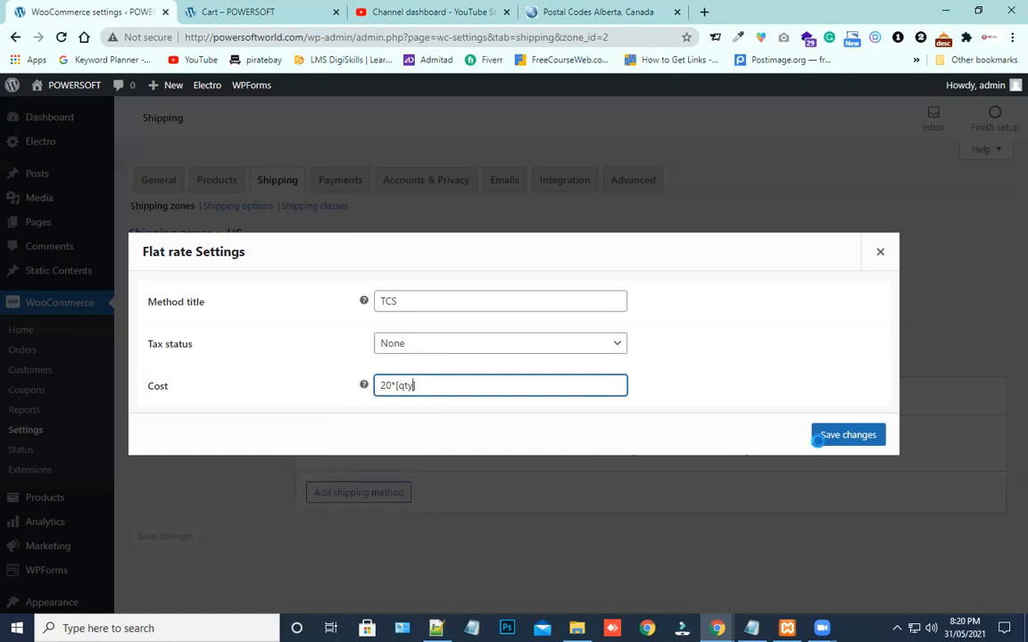
left_click(815, 435)
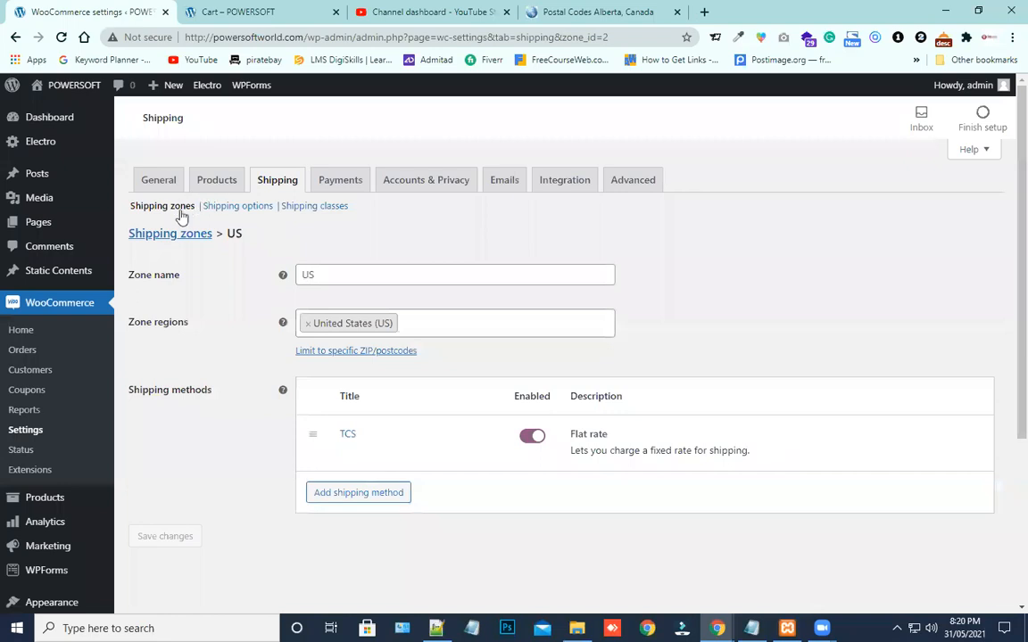
- Review the shipping zones list, the shipping options and the shipping classes, ending back on the zones list
left_click(257, 188)
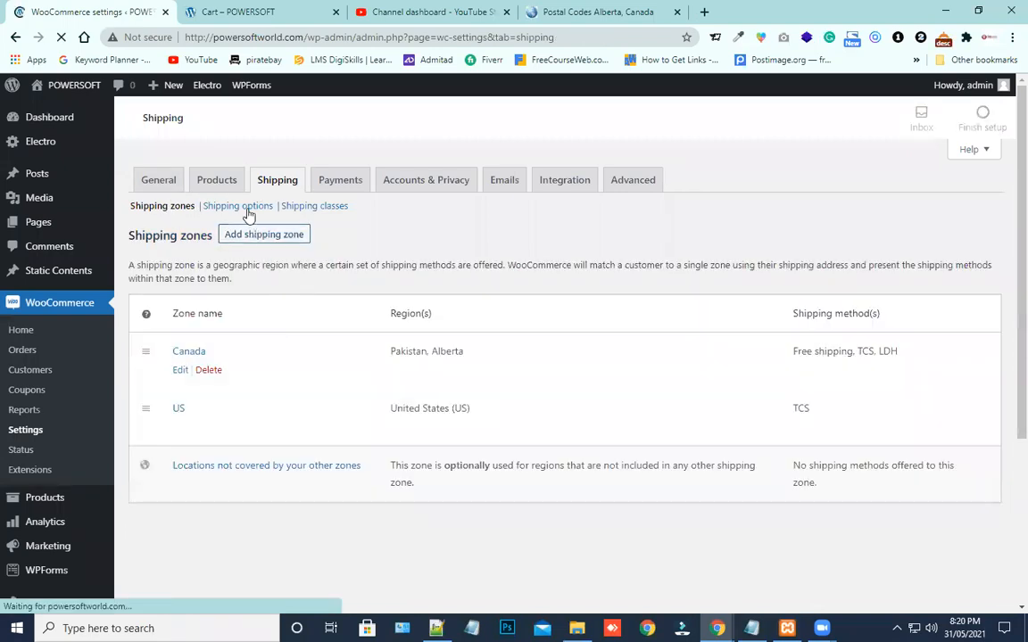
left_click(237, 206)
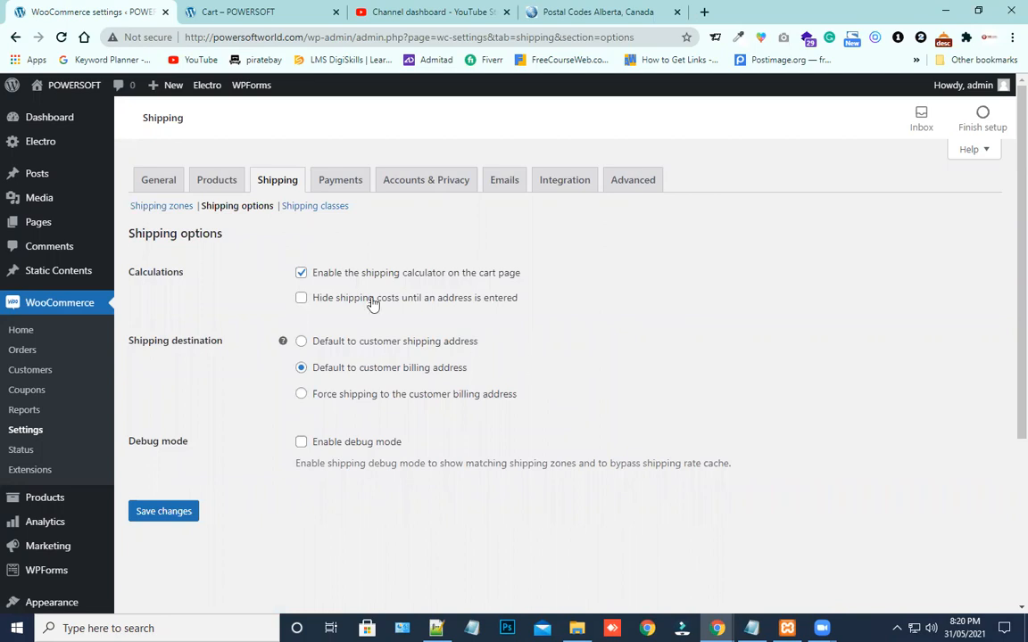
left_click(320, 209)
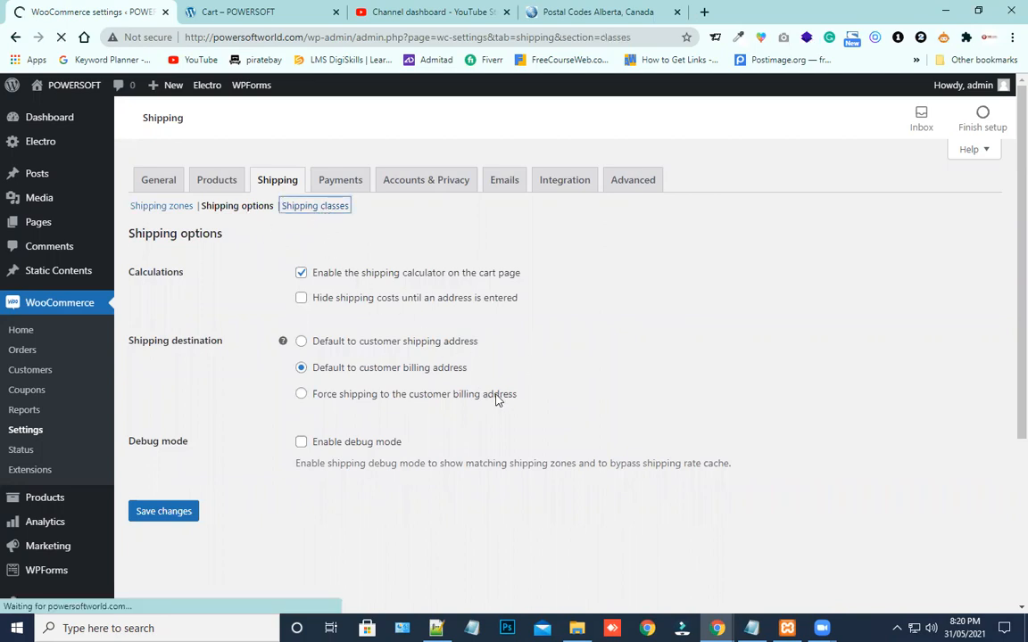
left_click(150, 207)
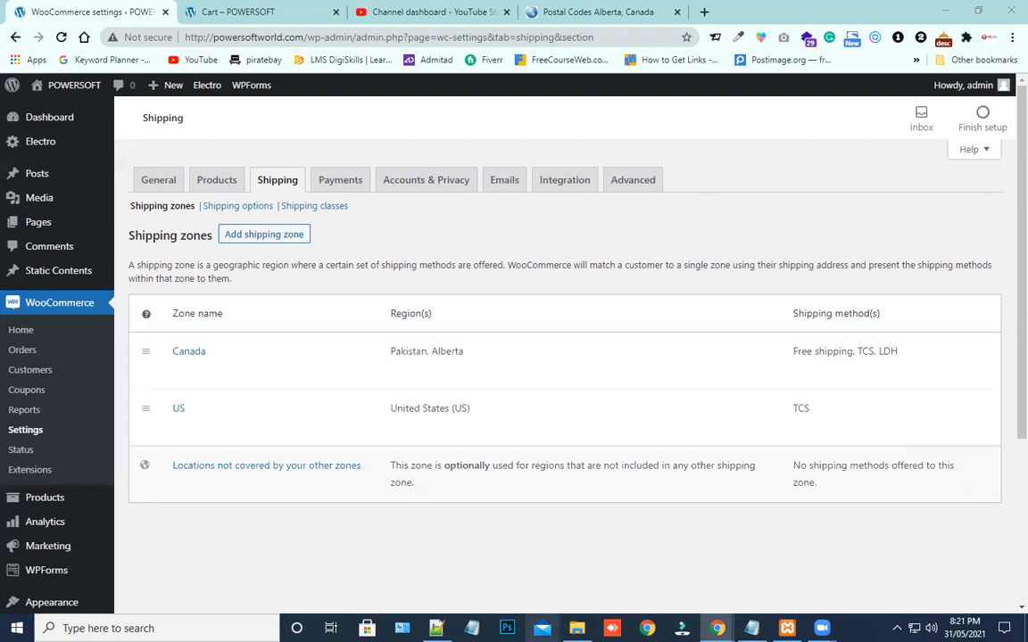
mouse_move(576, 628)
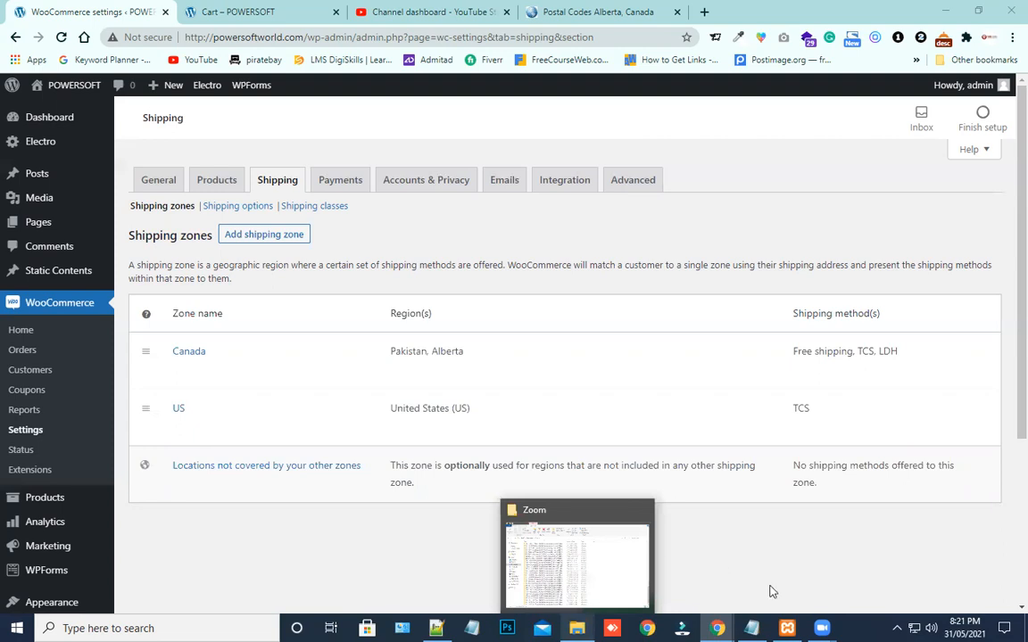